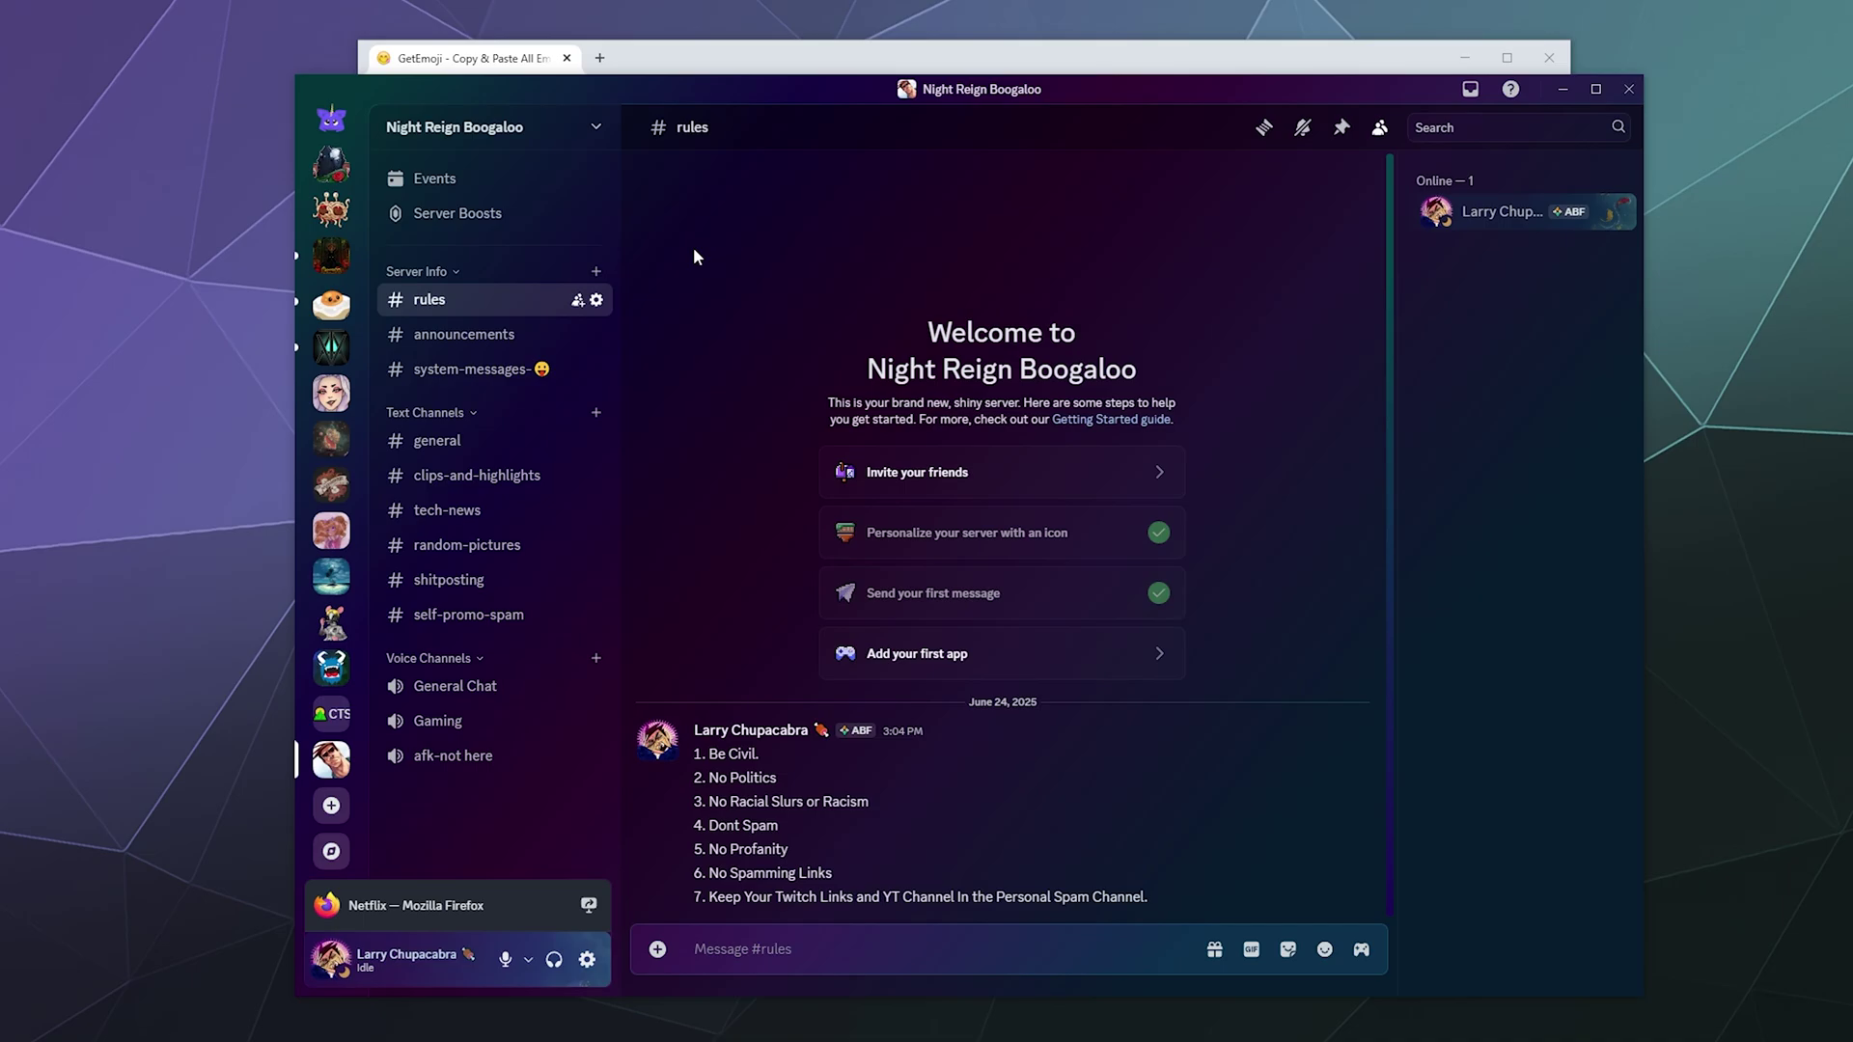
# Place the GetEmoji page beside Discord and scroll through its emoji categories.
pyautogui.moveTo(699, 89); pyautogui.dragTo(645, 129)
pyautogui.moveTo(680, 60); pyautogui.dragTo(922, 41)
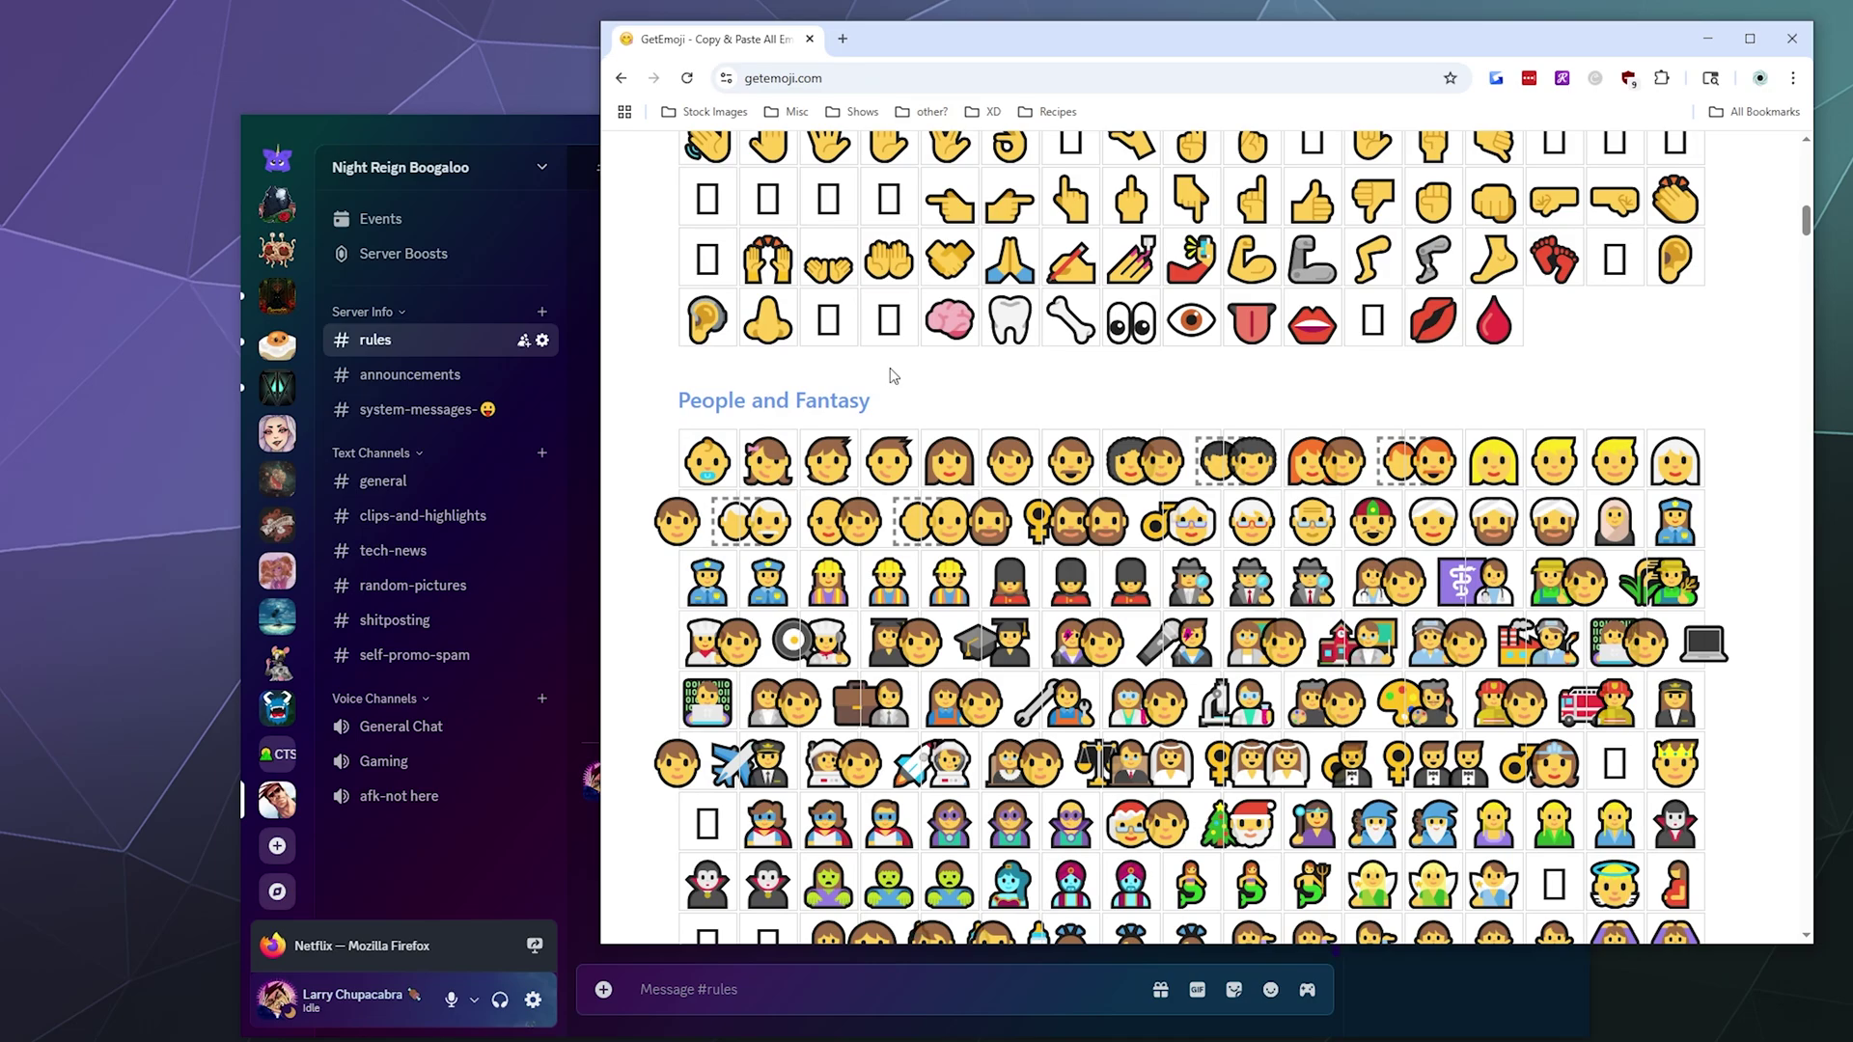
pyautogui.scroll(12, 886, 463)
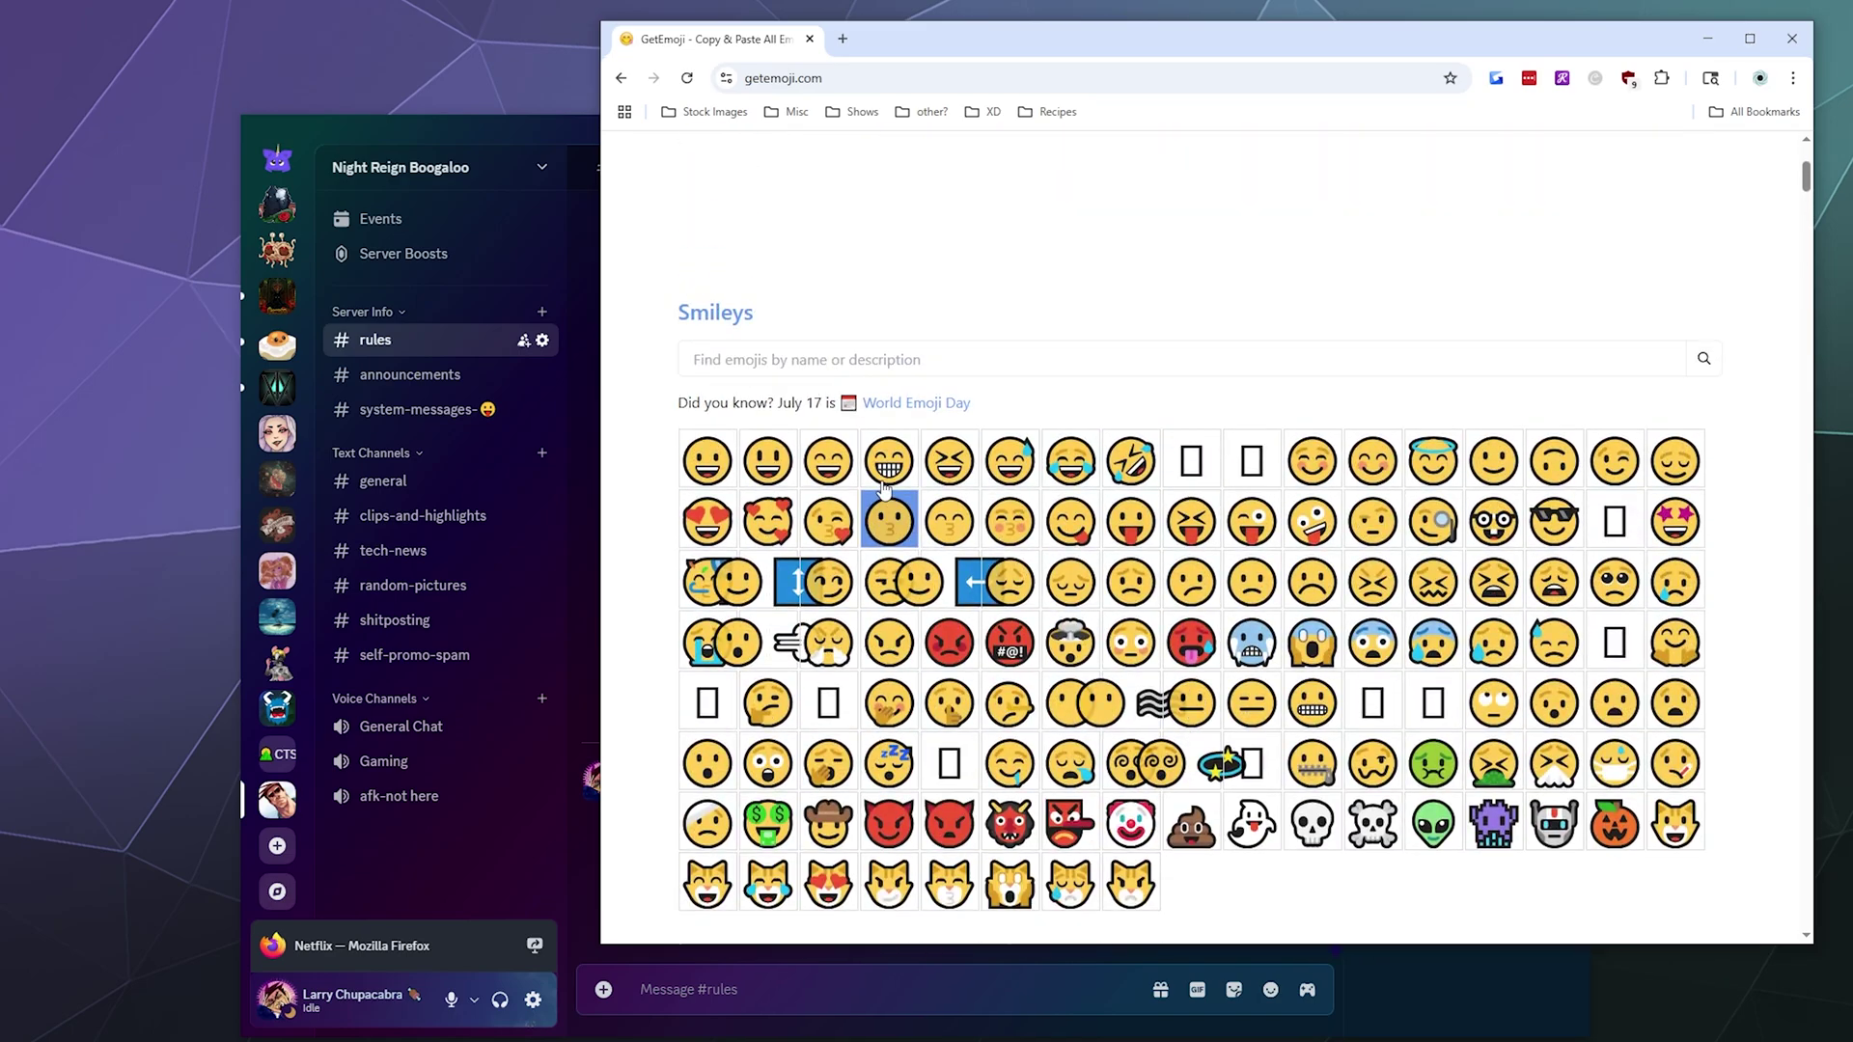
pyautogui.scroll(-12, 926, 454)
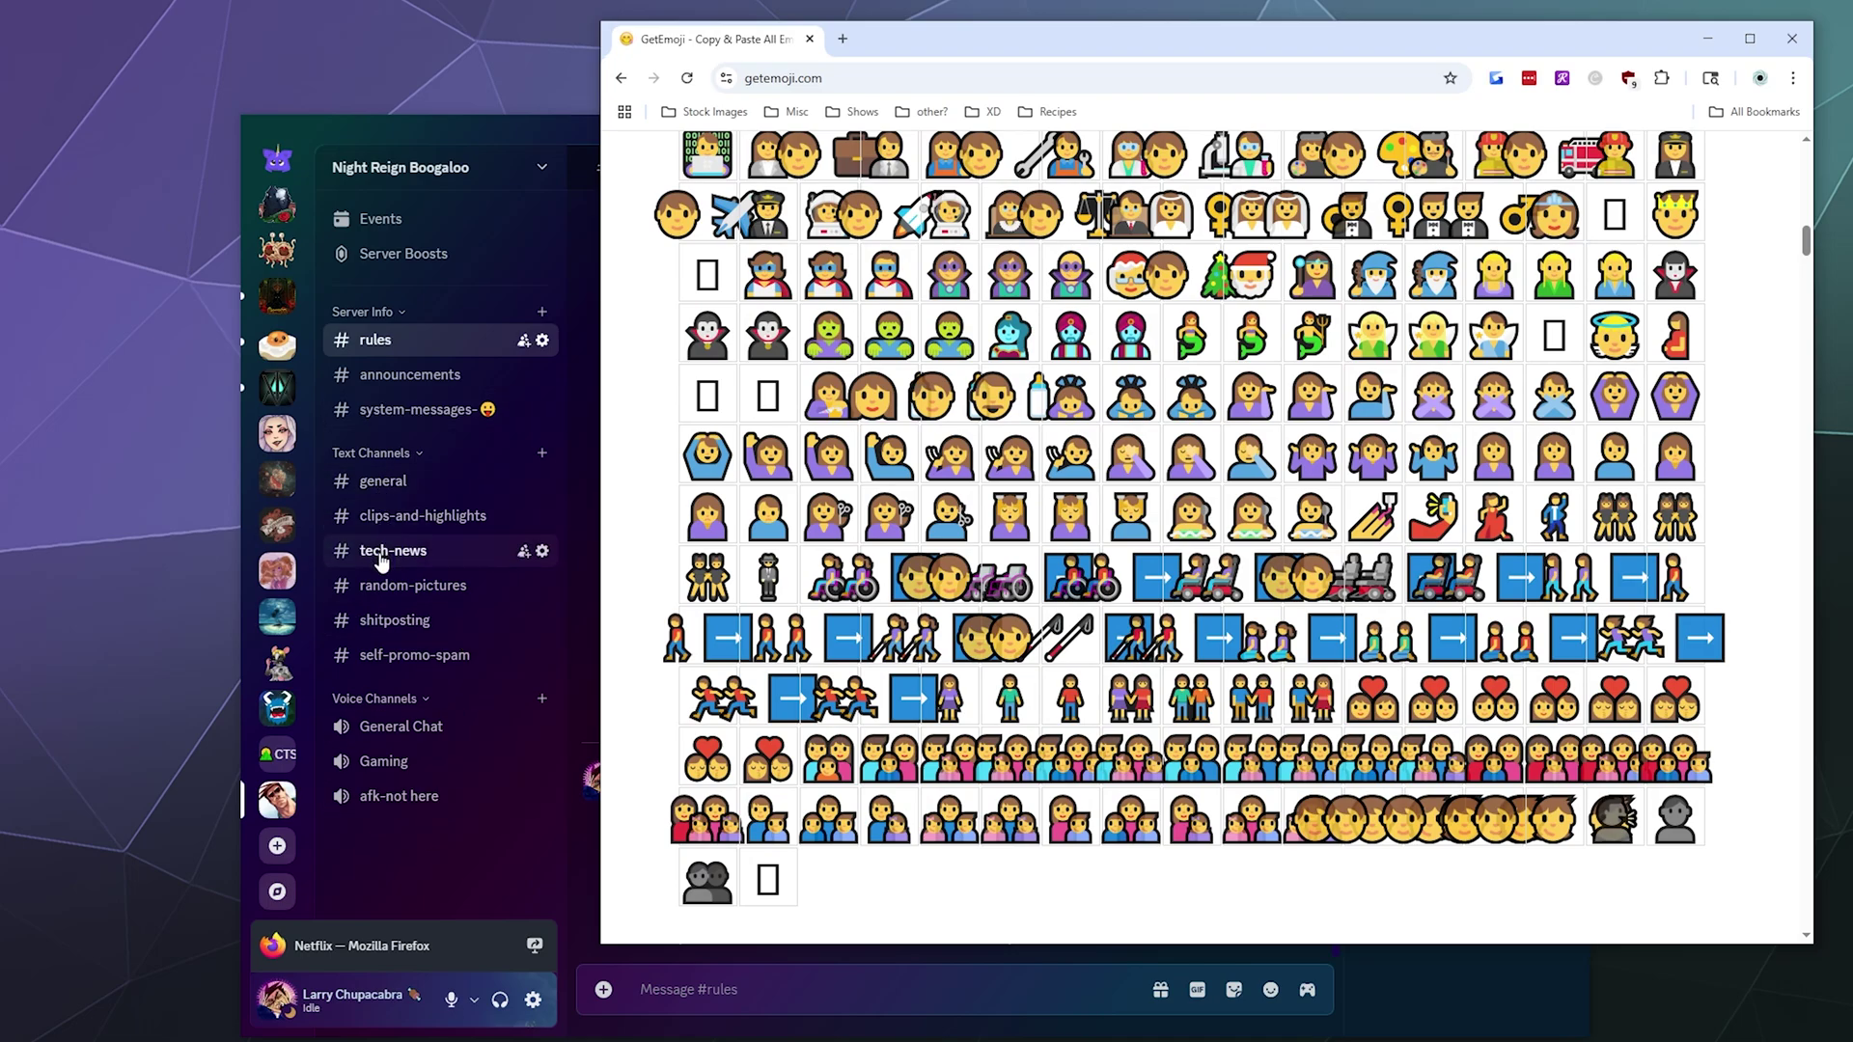
pyautogui.scroll(-6, 1032, 292)
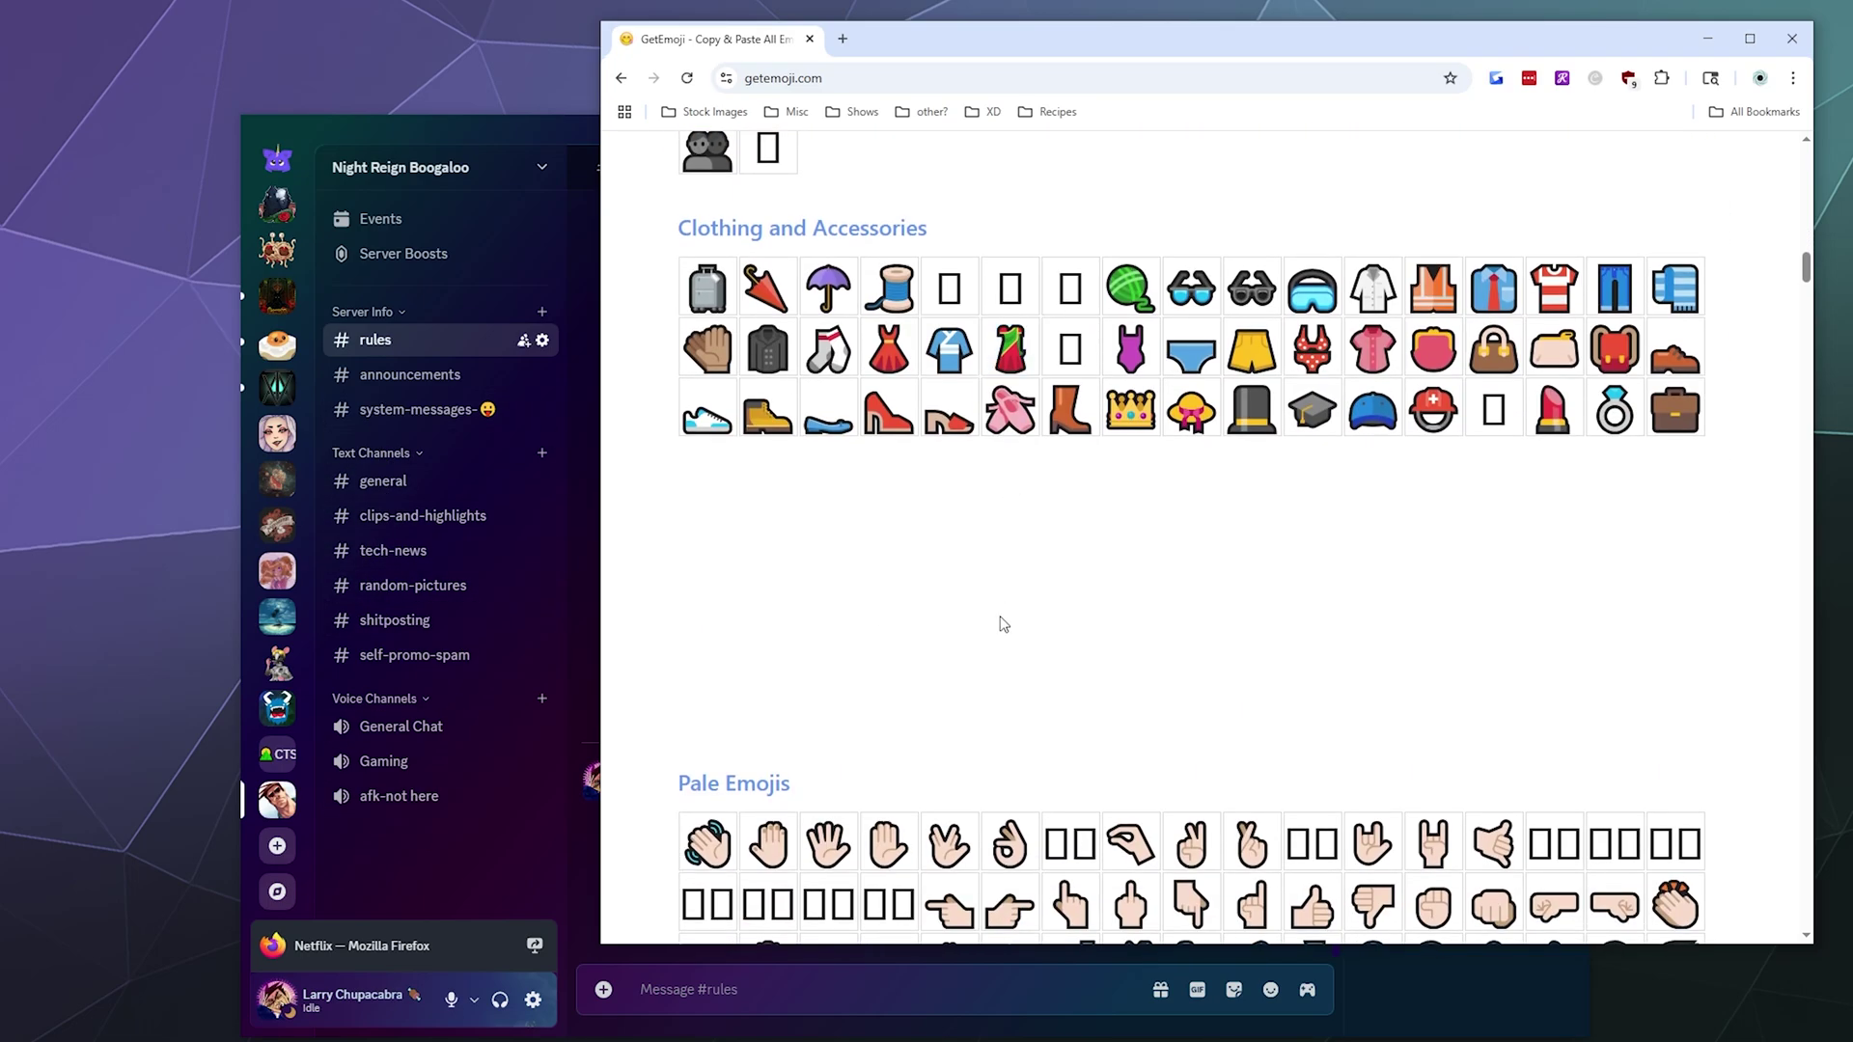
pyautogui.scroll(-1, 879, 505)
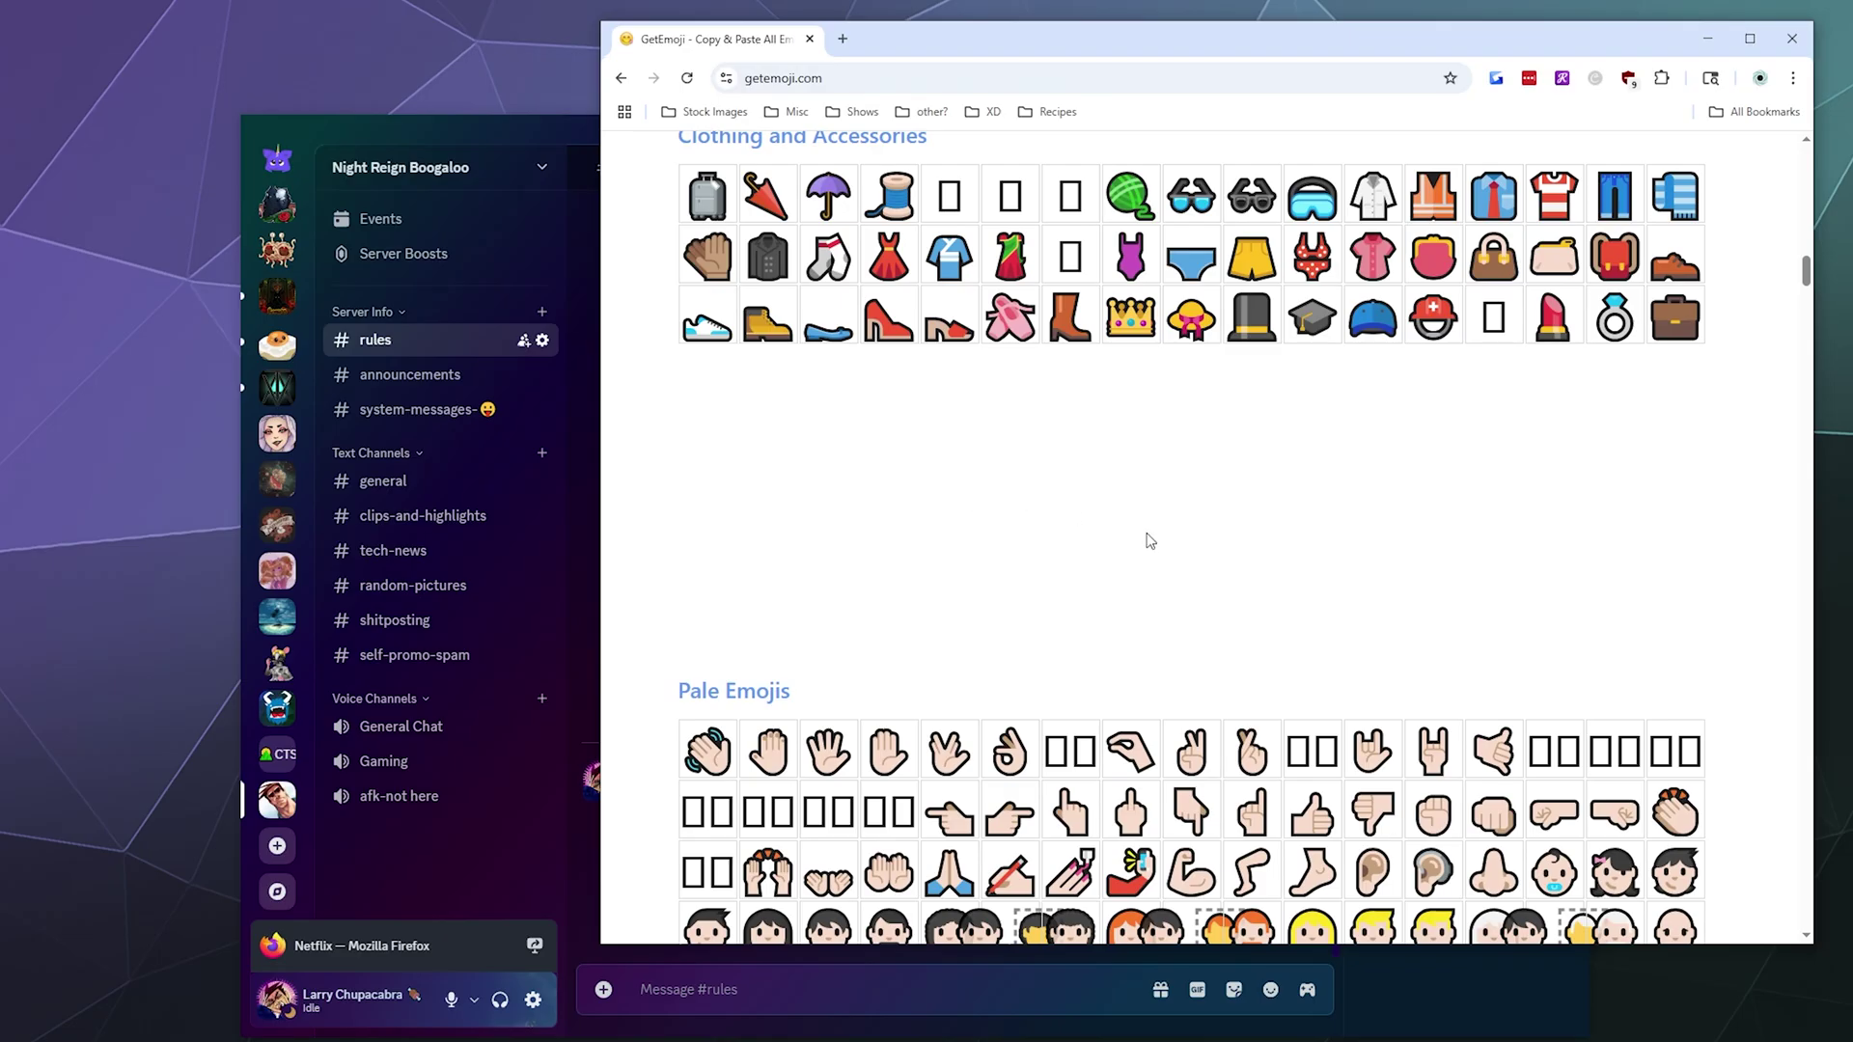
pyautogui.scroll(-15, 1150, 541)
pyautogui.scroll(8, 1110, 497)
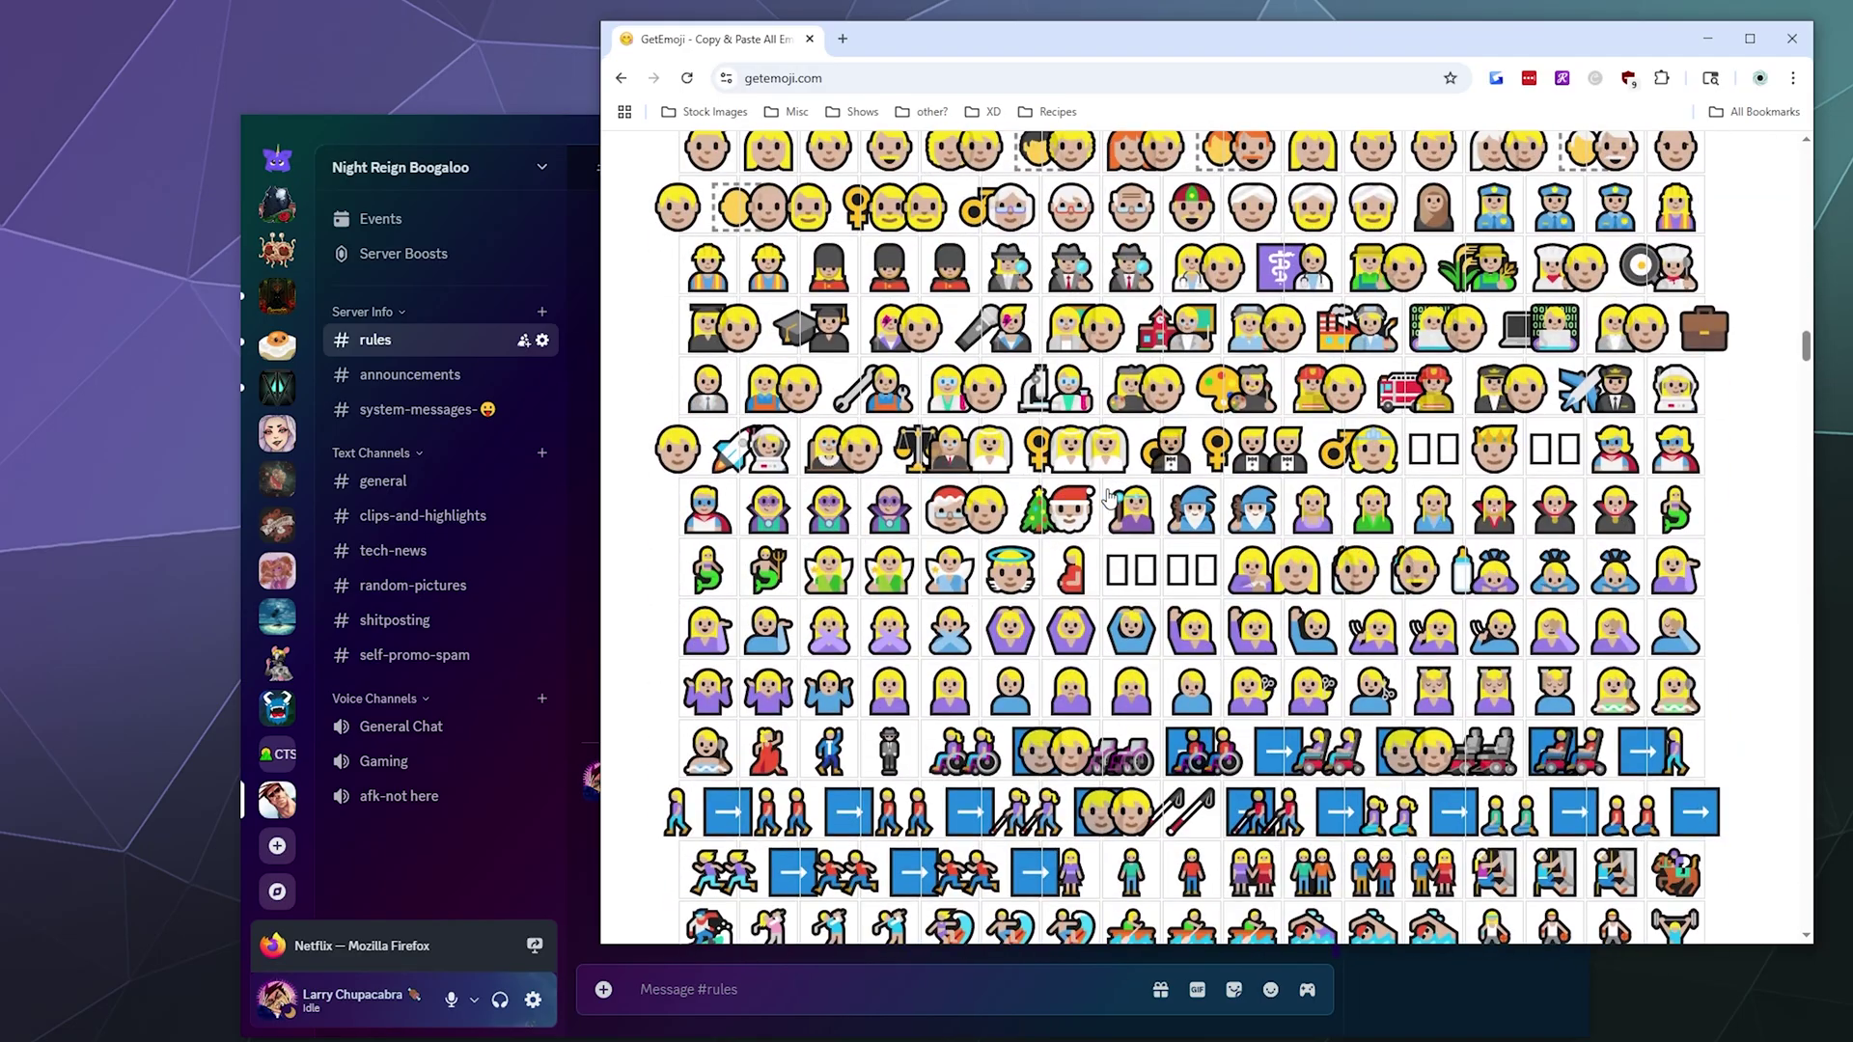
pyautogui.scroll(-20, 1110, 497)
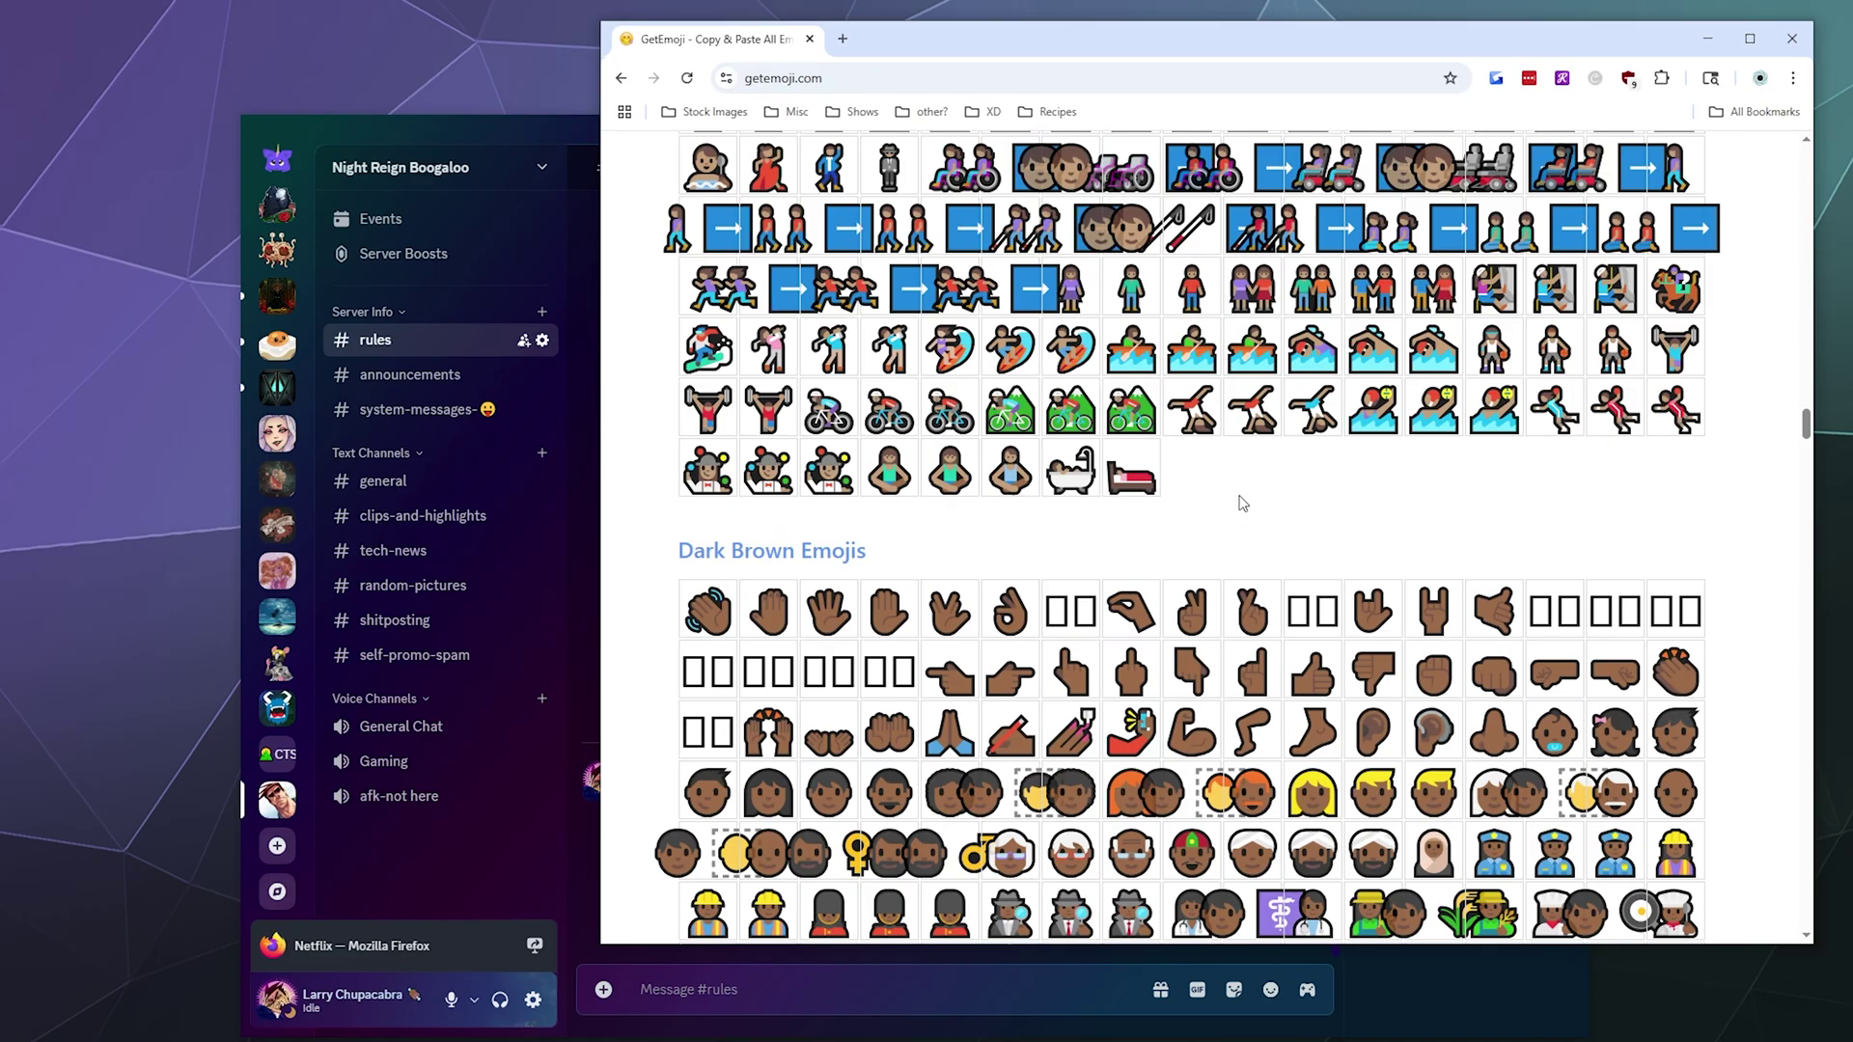
# After an unsuccessful 'alien' search, copy the globe emoji from Animals & Nature.
pyautogui.hotkey('ctrl', 'f')
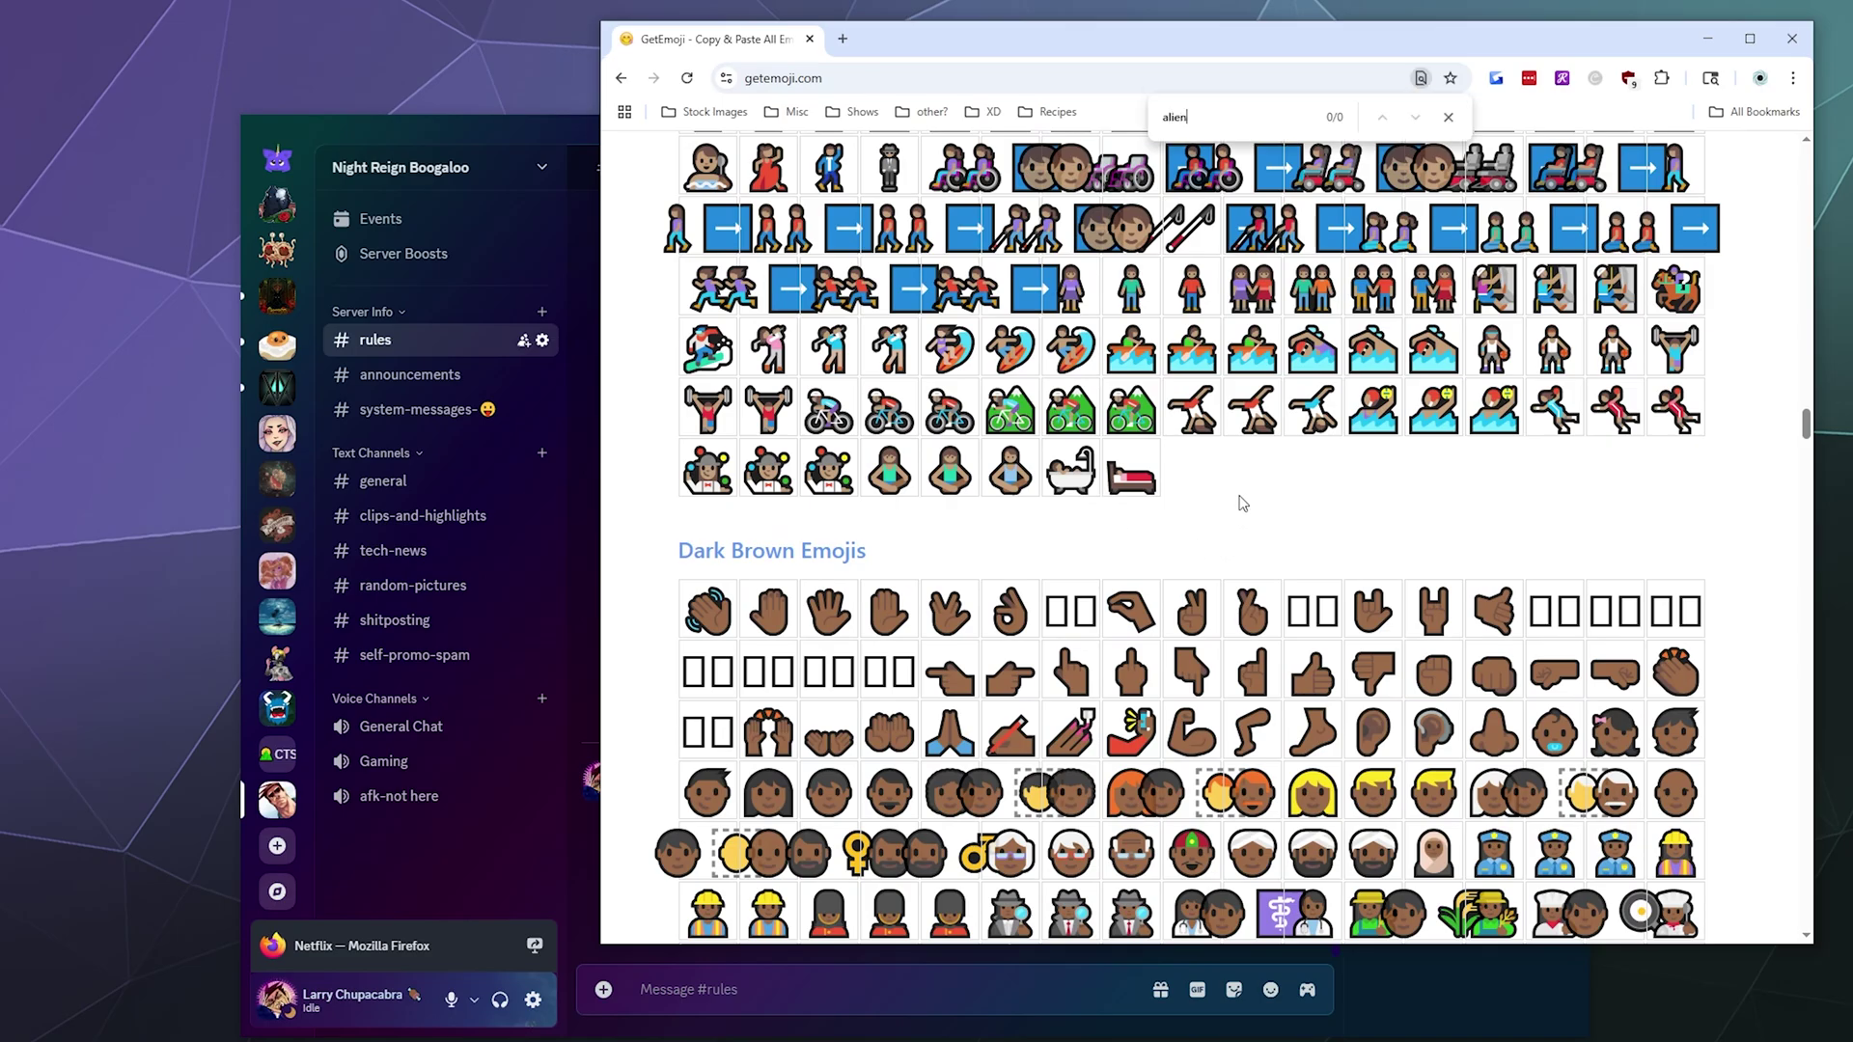
pyautogui.press('Escape')
pyautogui.scroll(-20, 1254, 463)
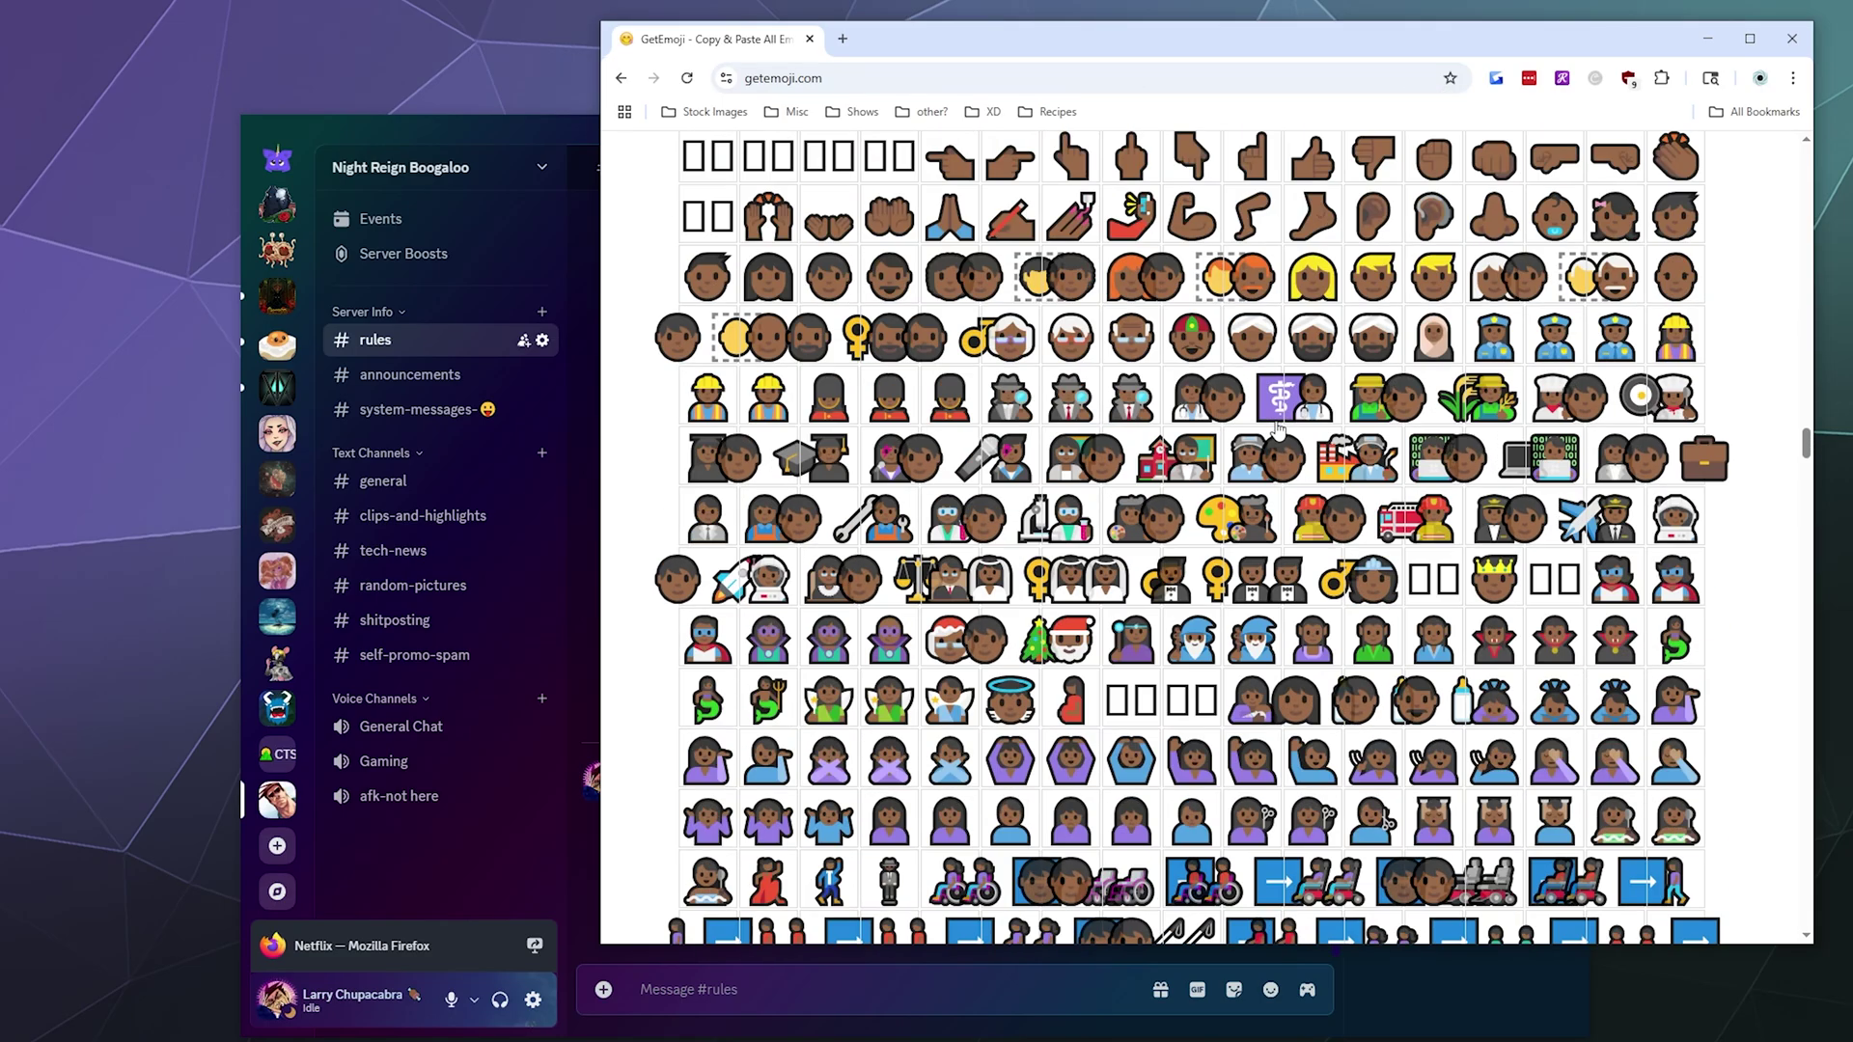
pyautogui.scroll(-20, 1279, 430)
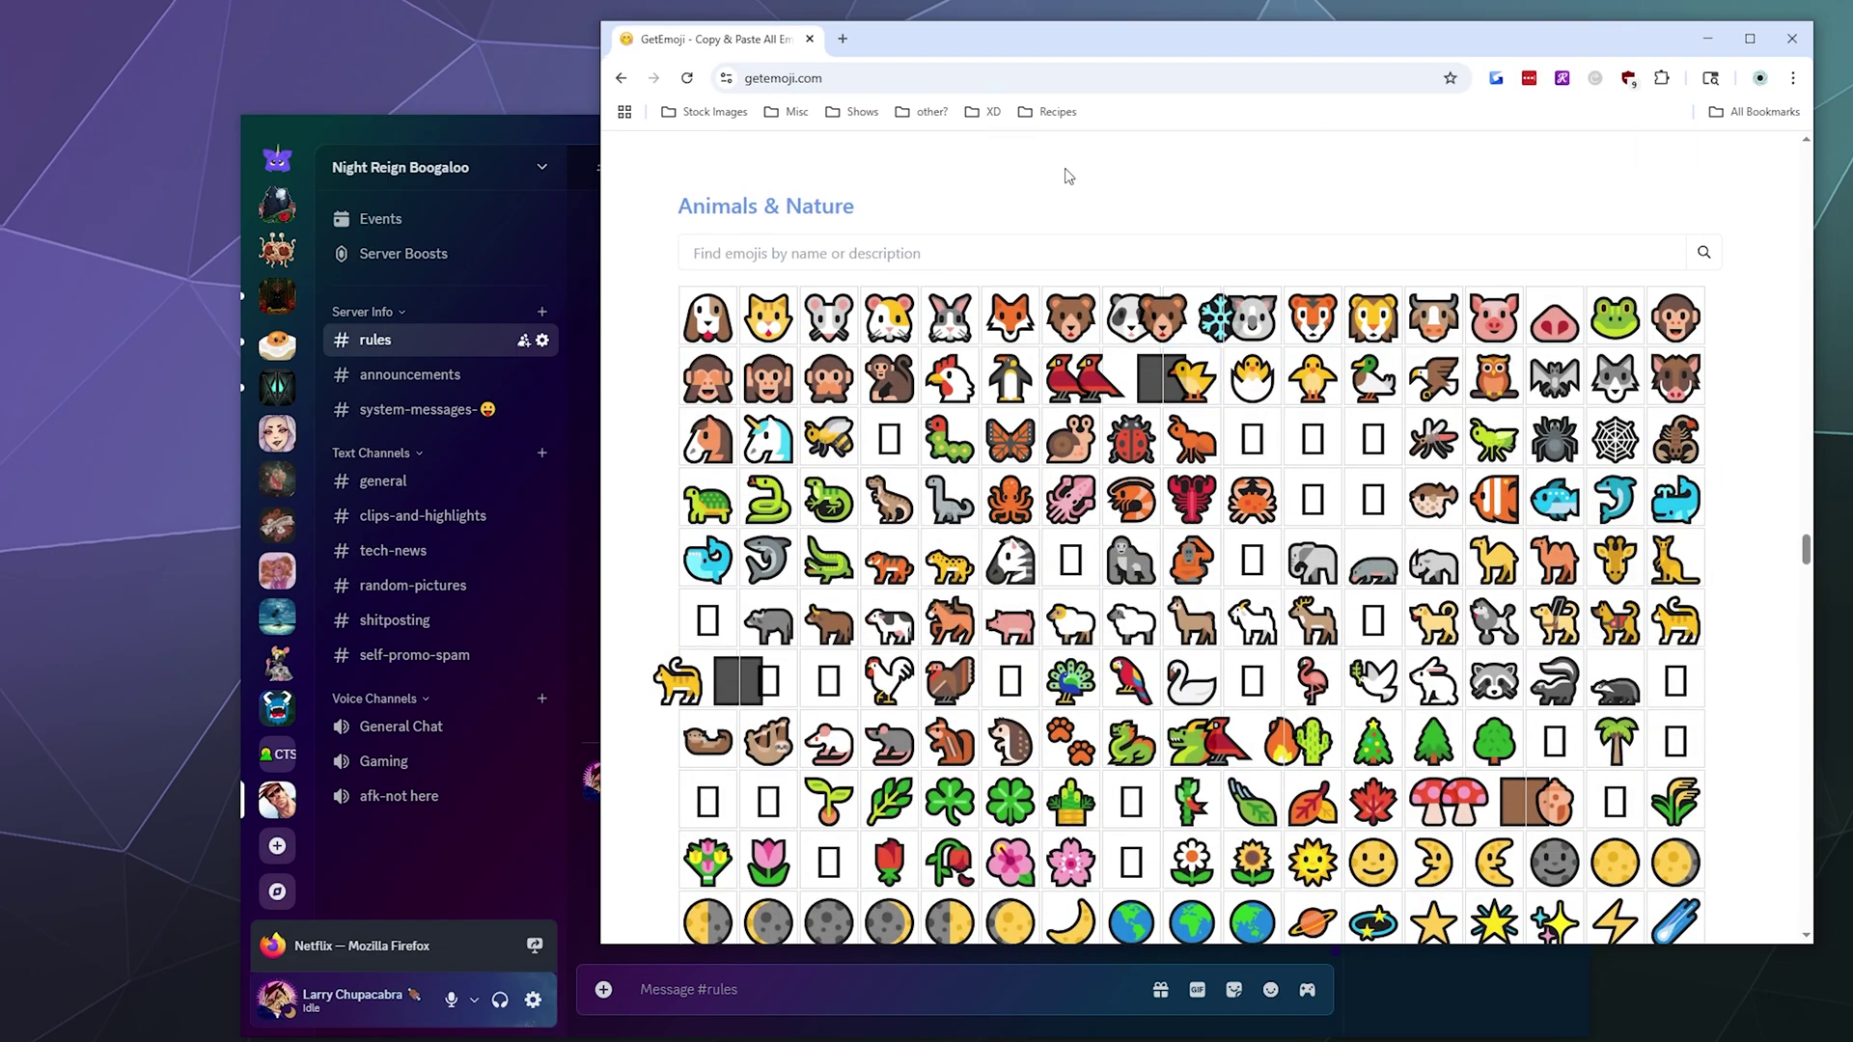
pyautogui.scroll(-3, 1068, 177)
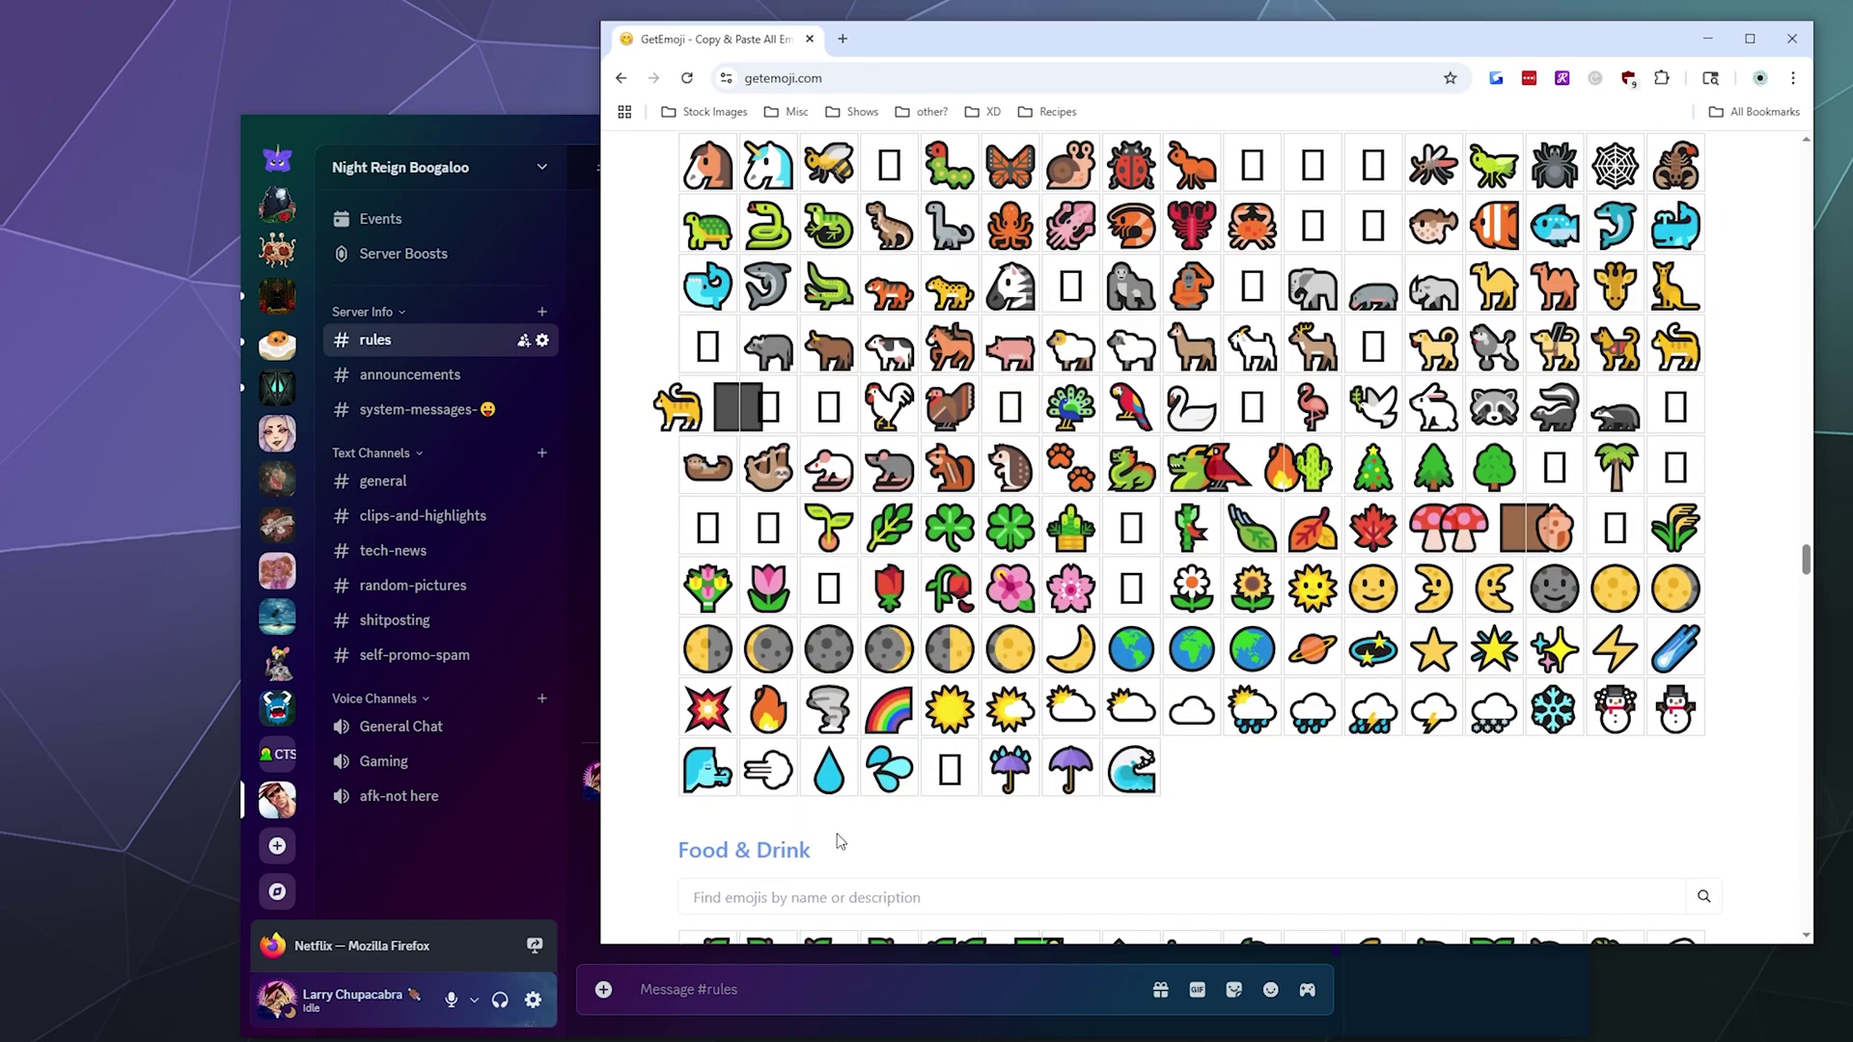
pyautogui.click(1133, 654)
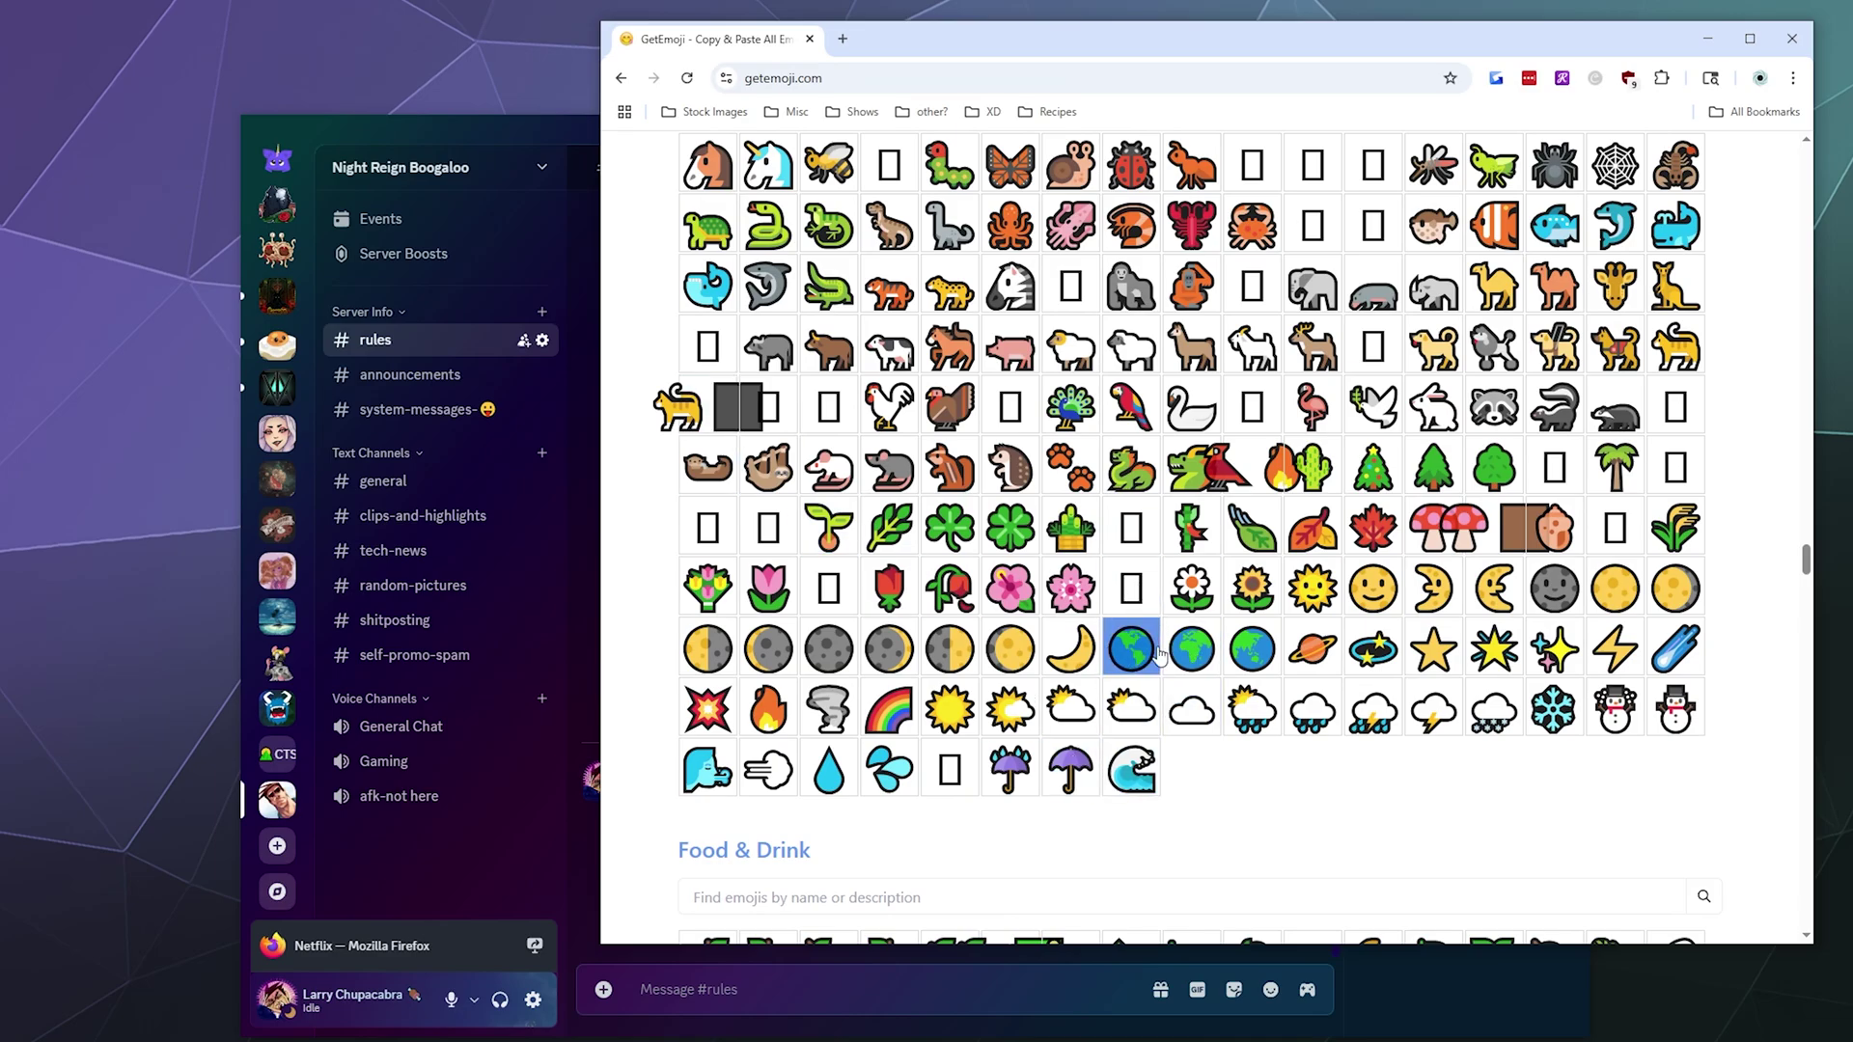
# Rename the general channel to '🌍-general' by pasting the globe emoji, and save.
pyautogui.click(422, 876)
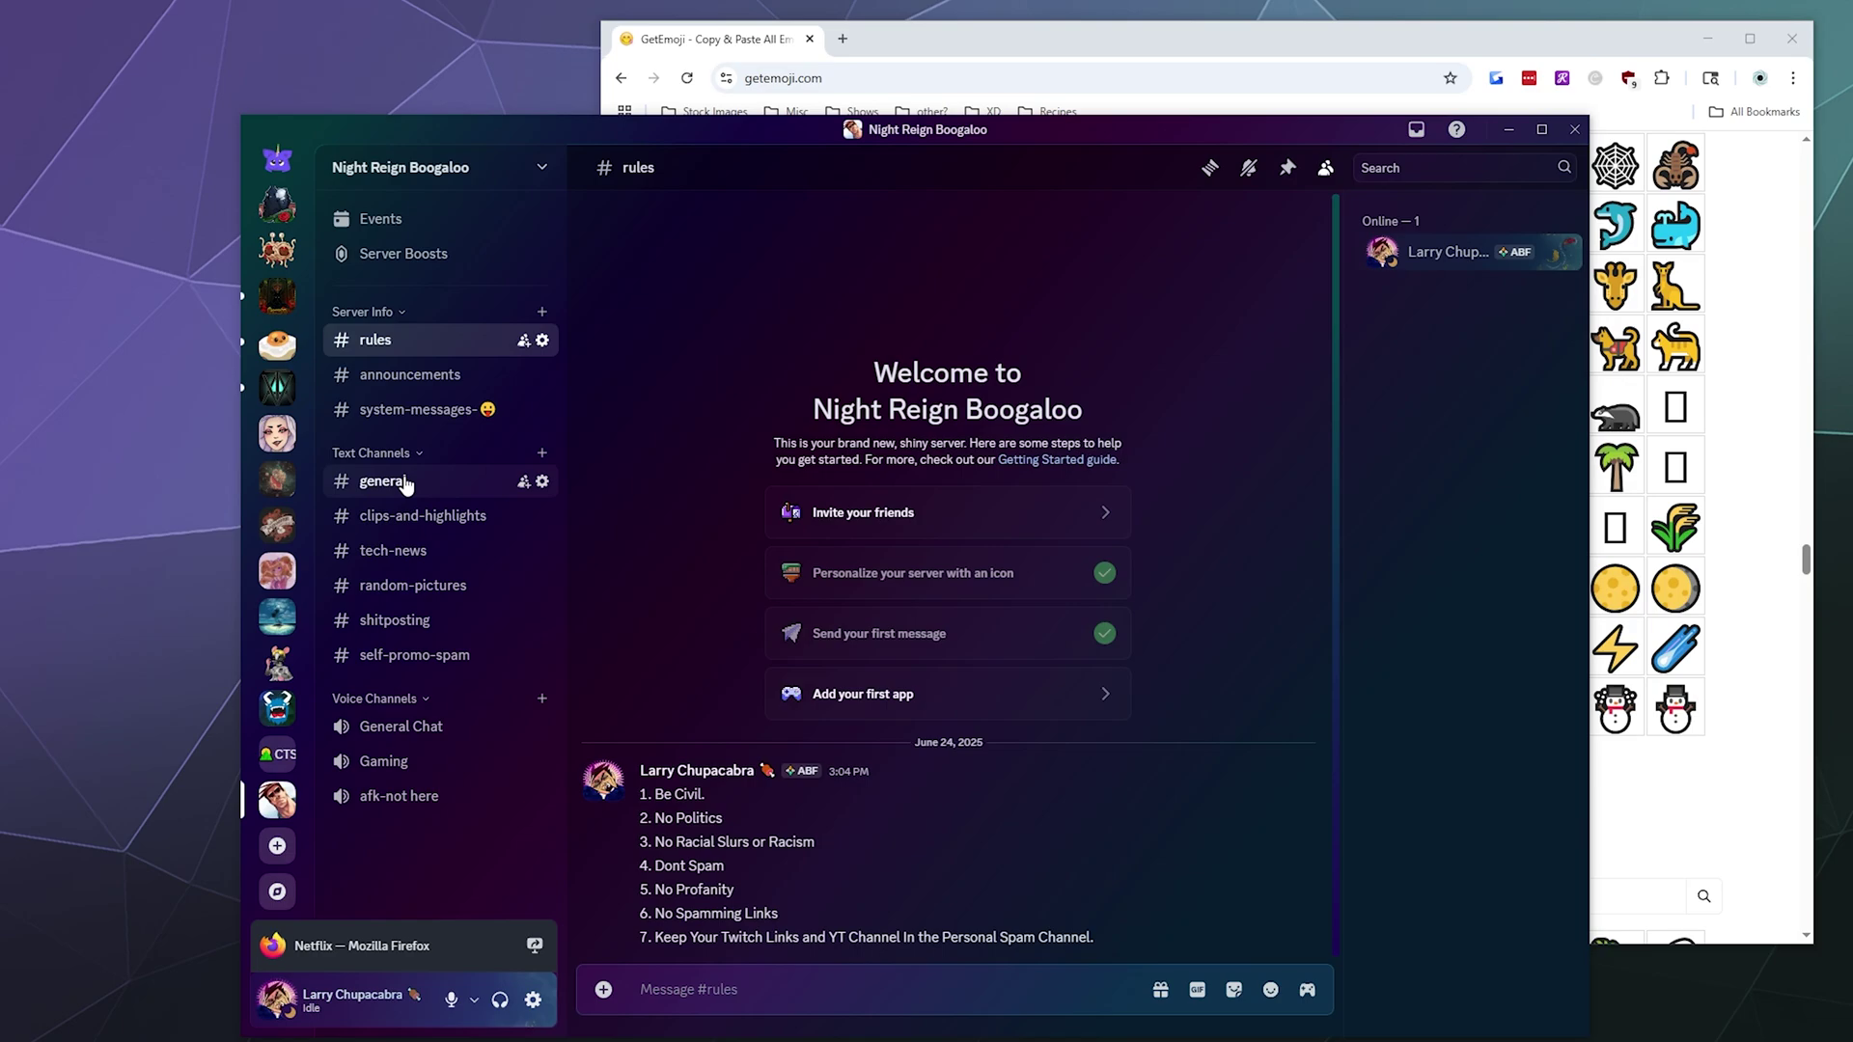
pyautogui.rightClick(452, 485)
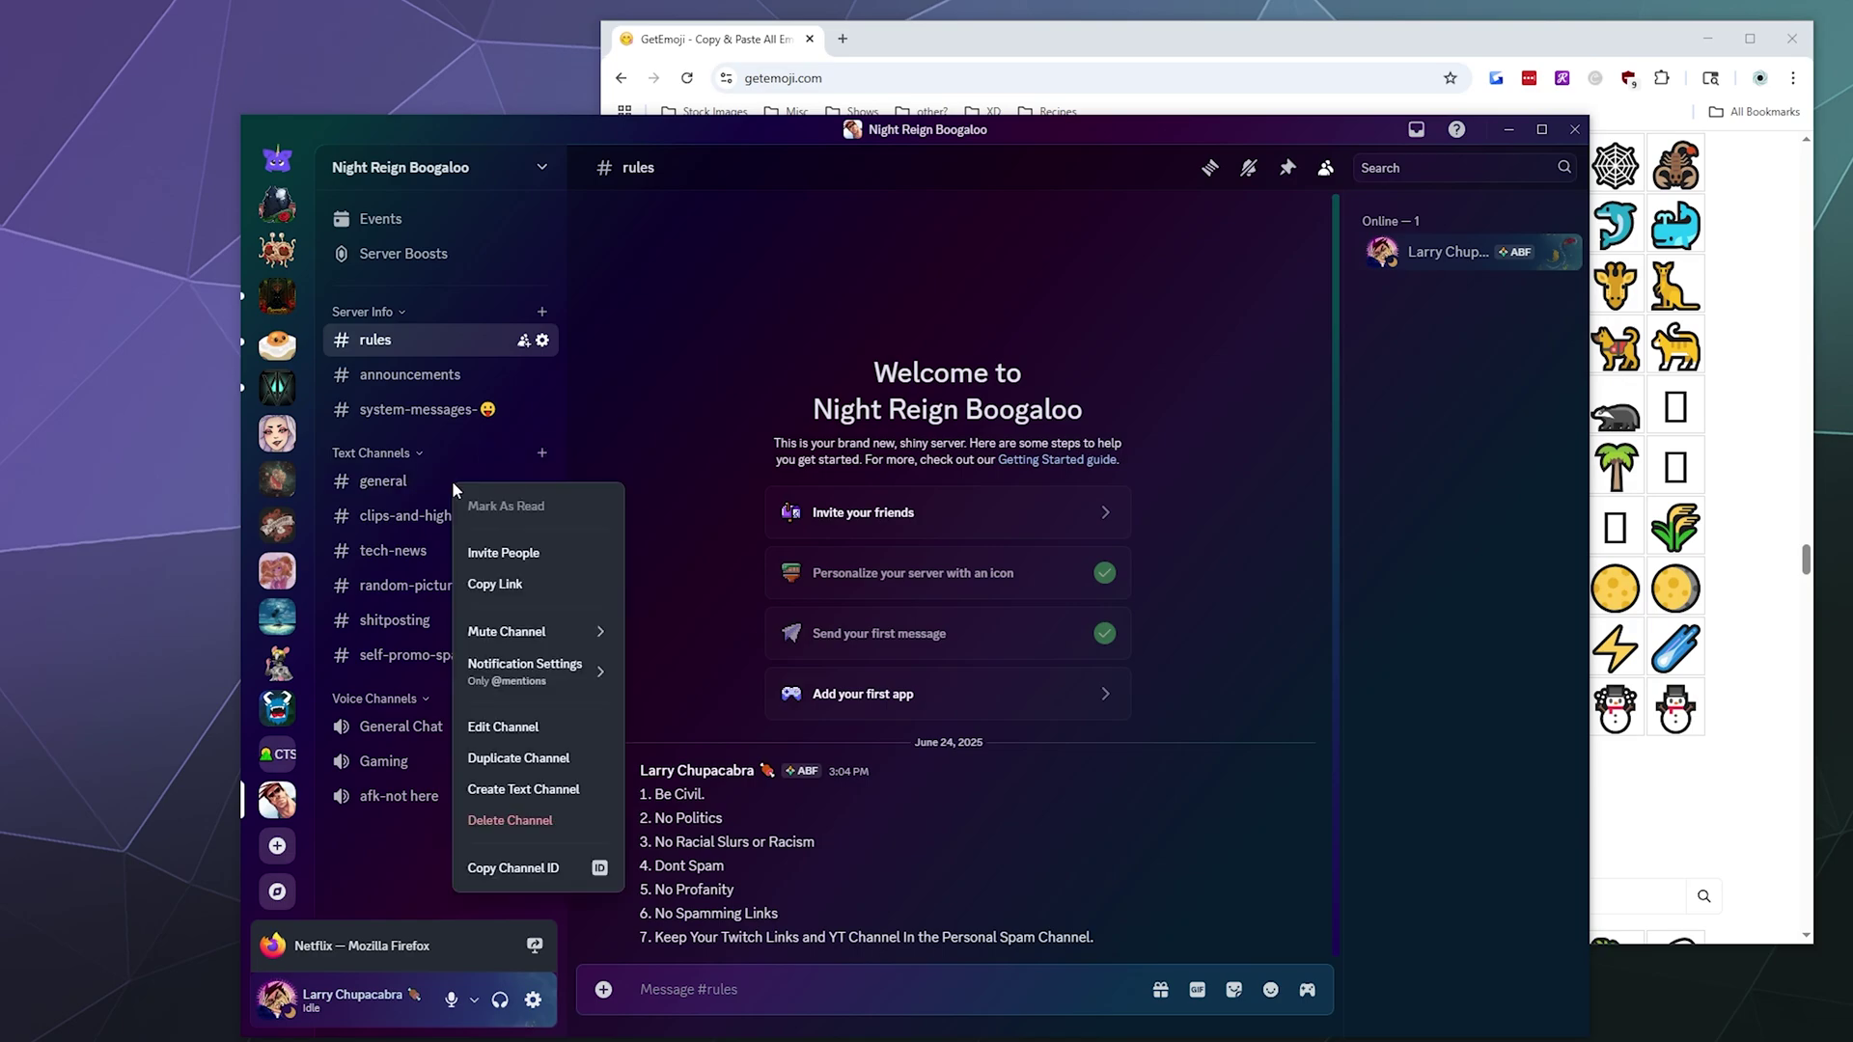
pyautogui.click(490, 727)
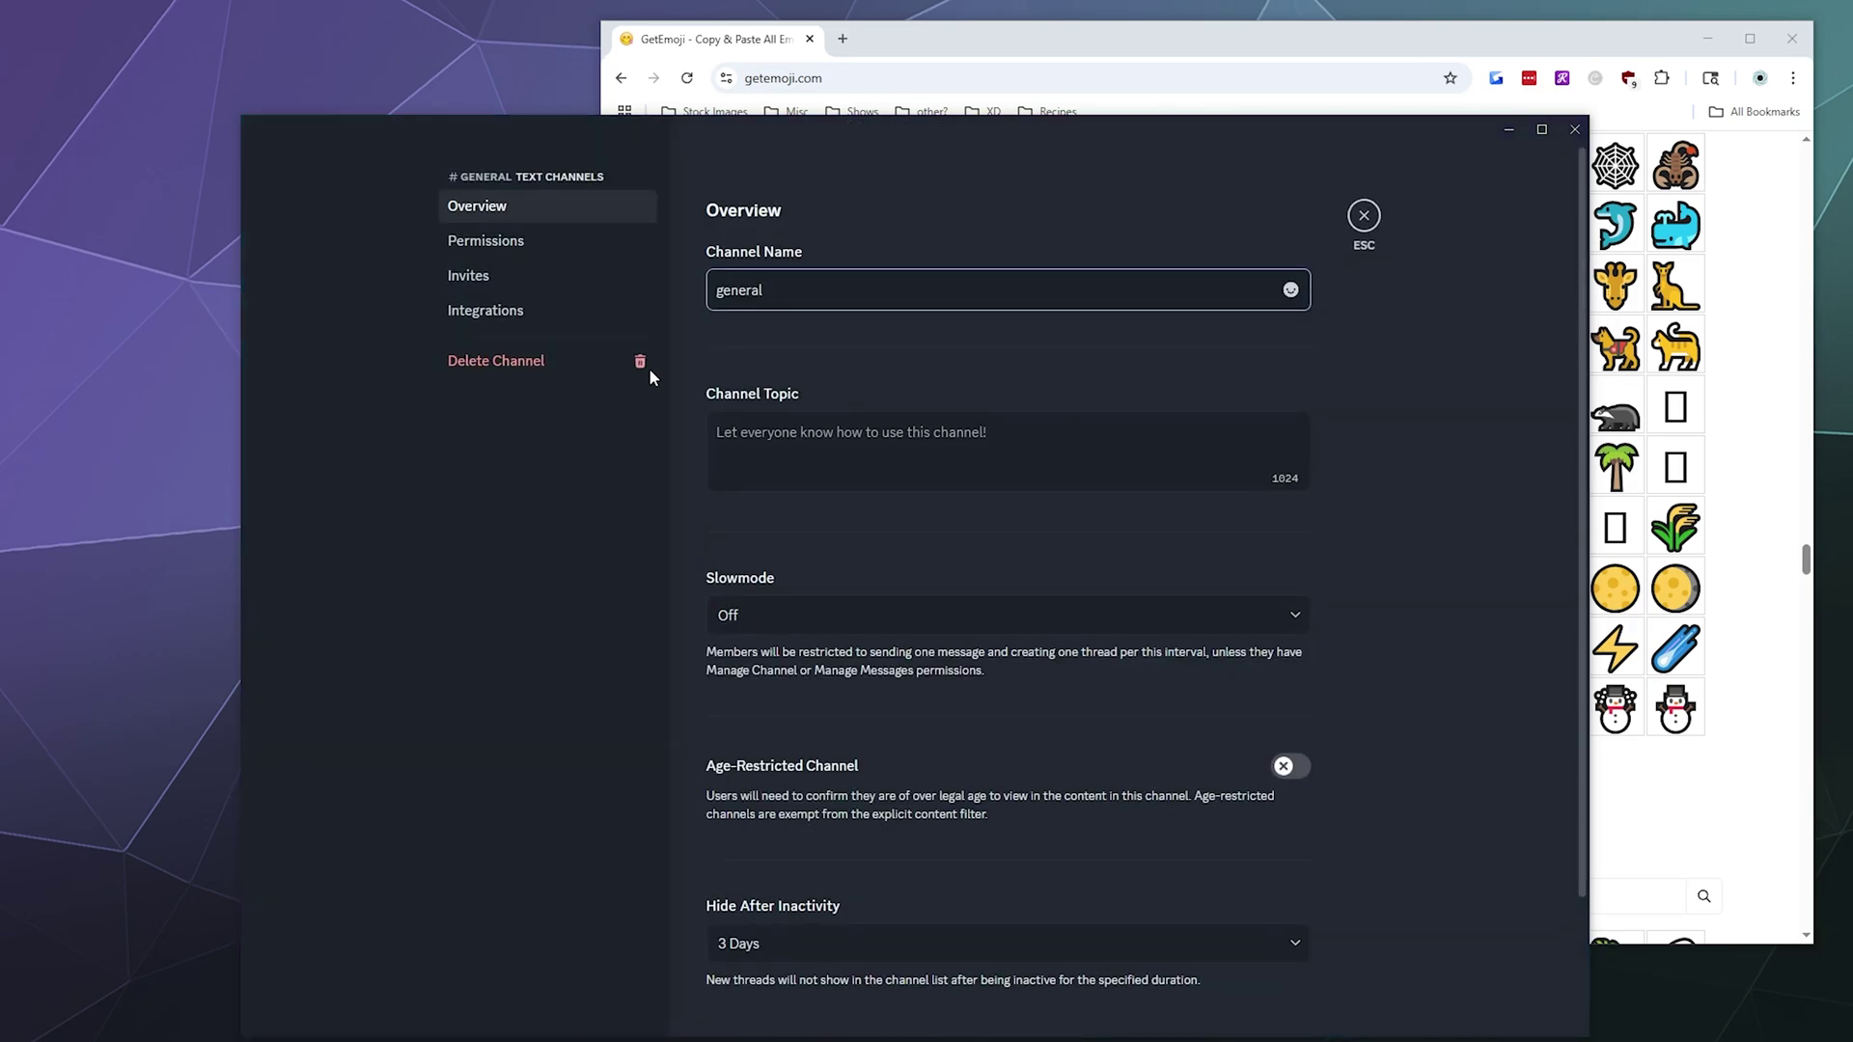
pyautogui.write('🌍-')
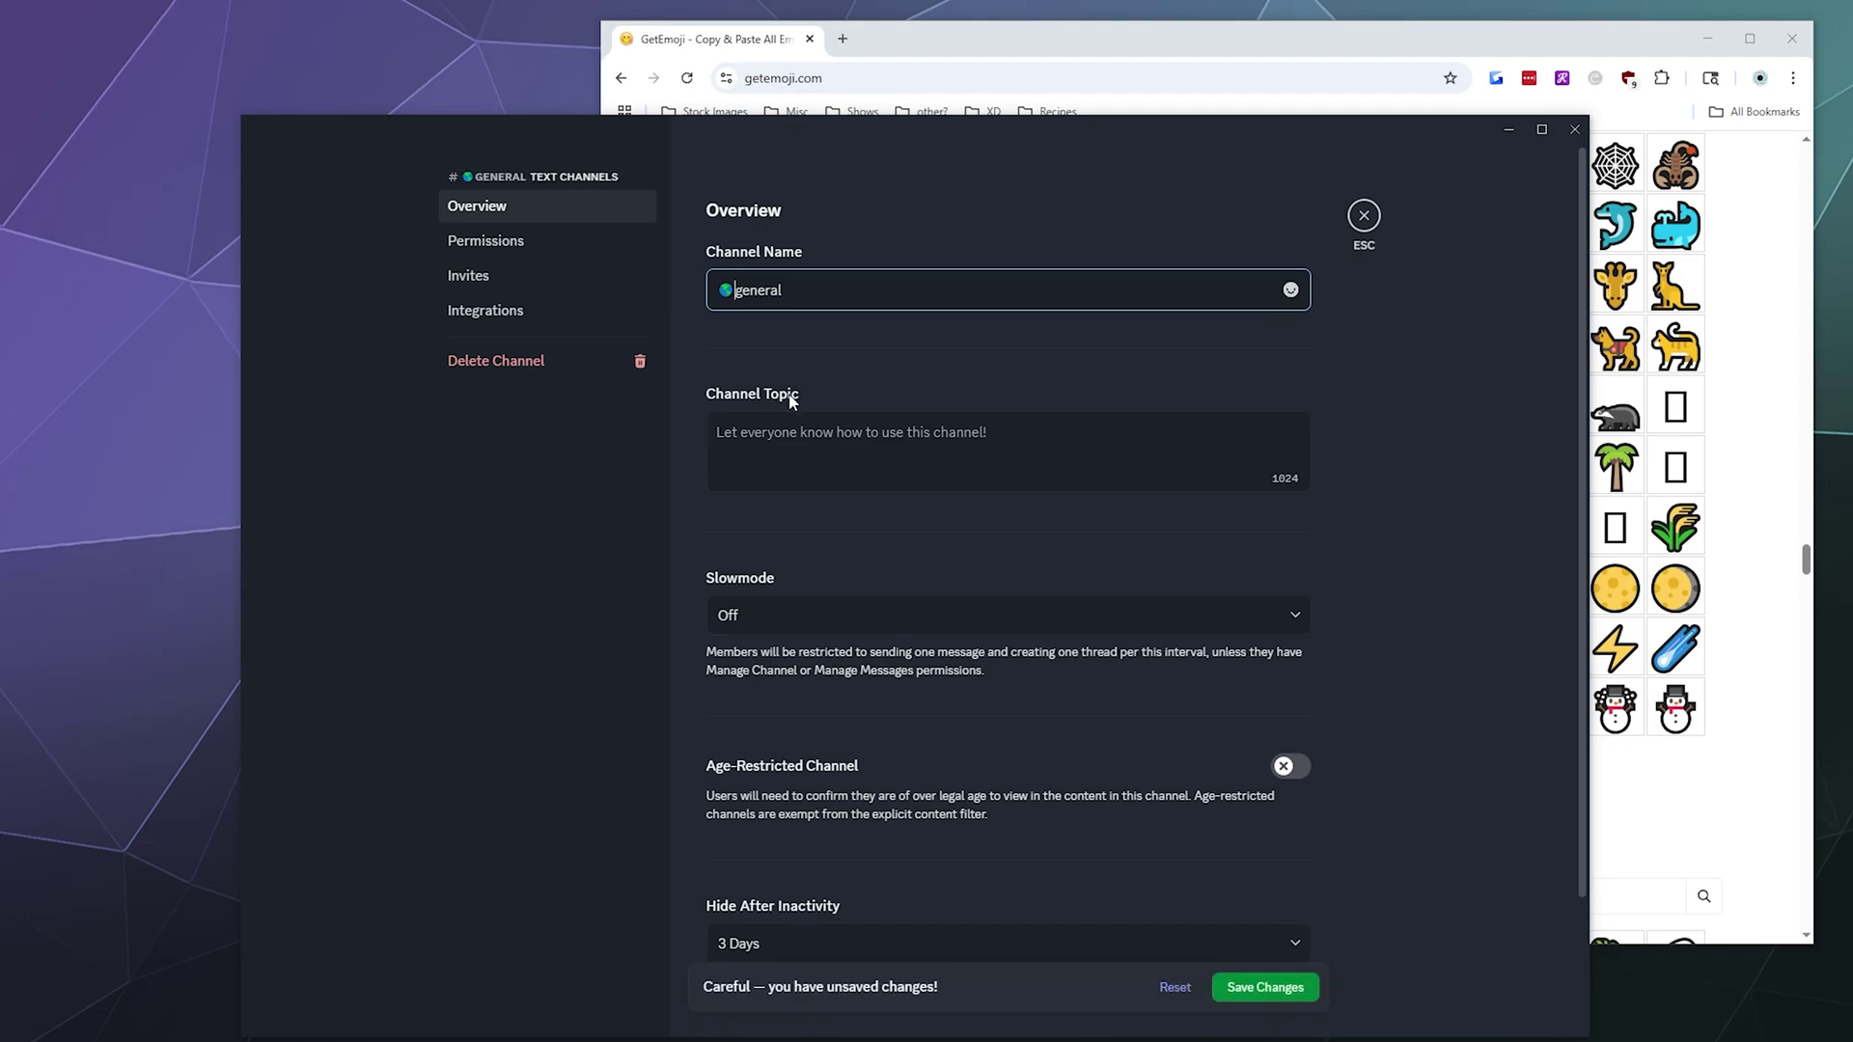
pyautogui.click(1224, 996)
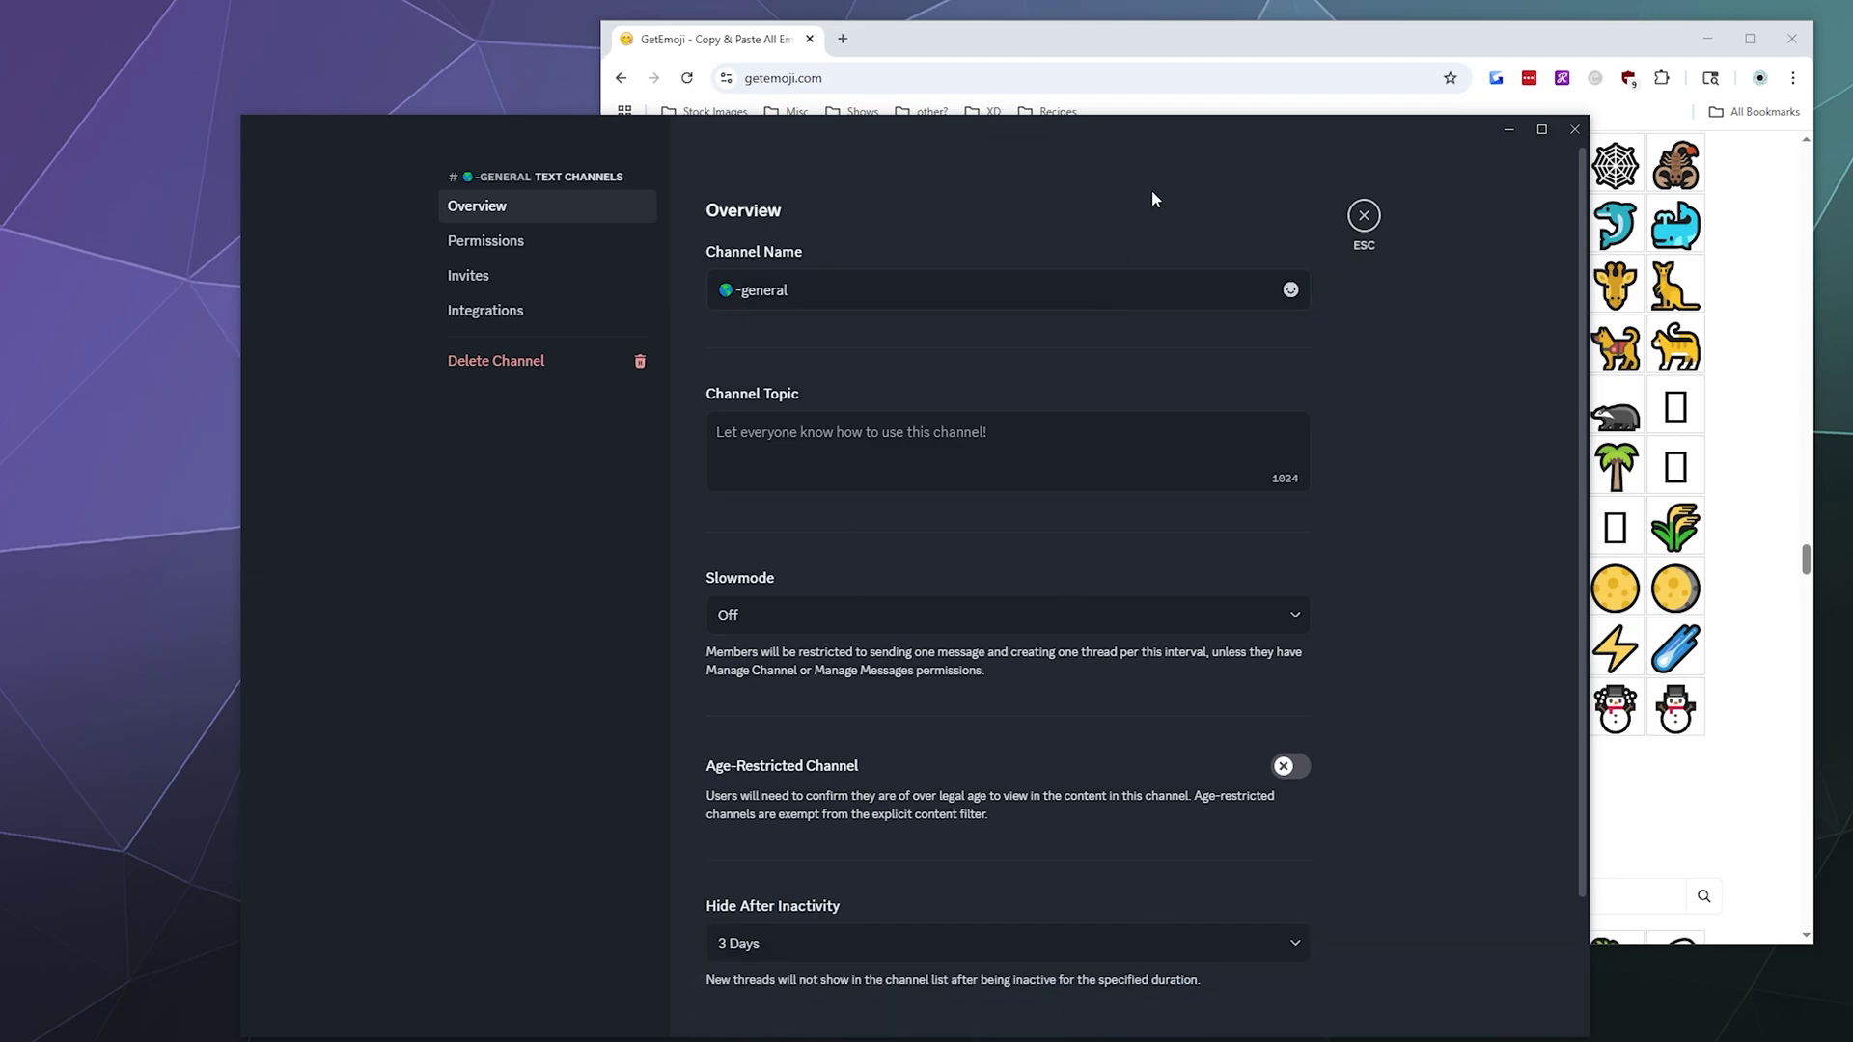
pyautogui.click(1364, 215)
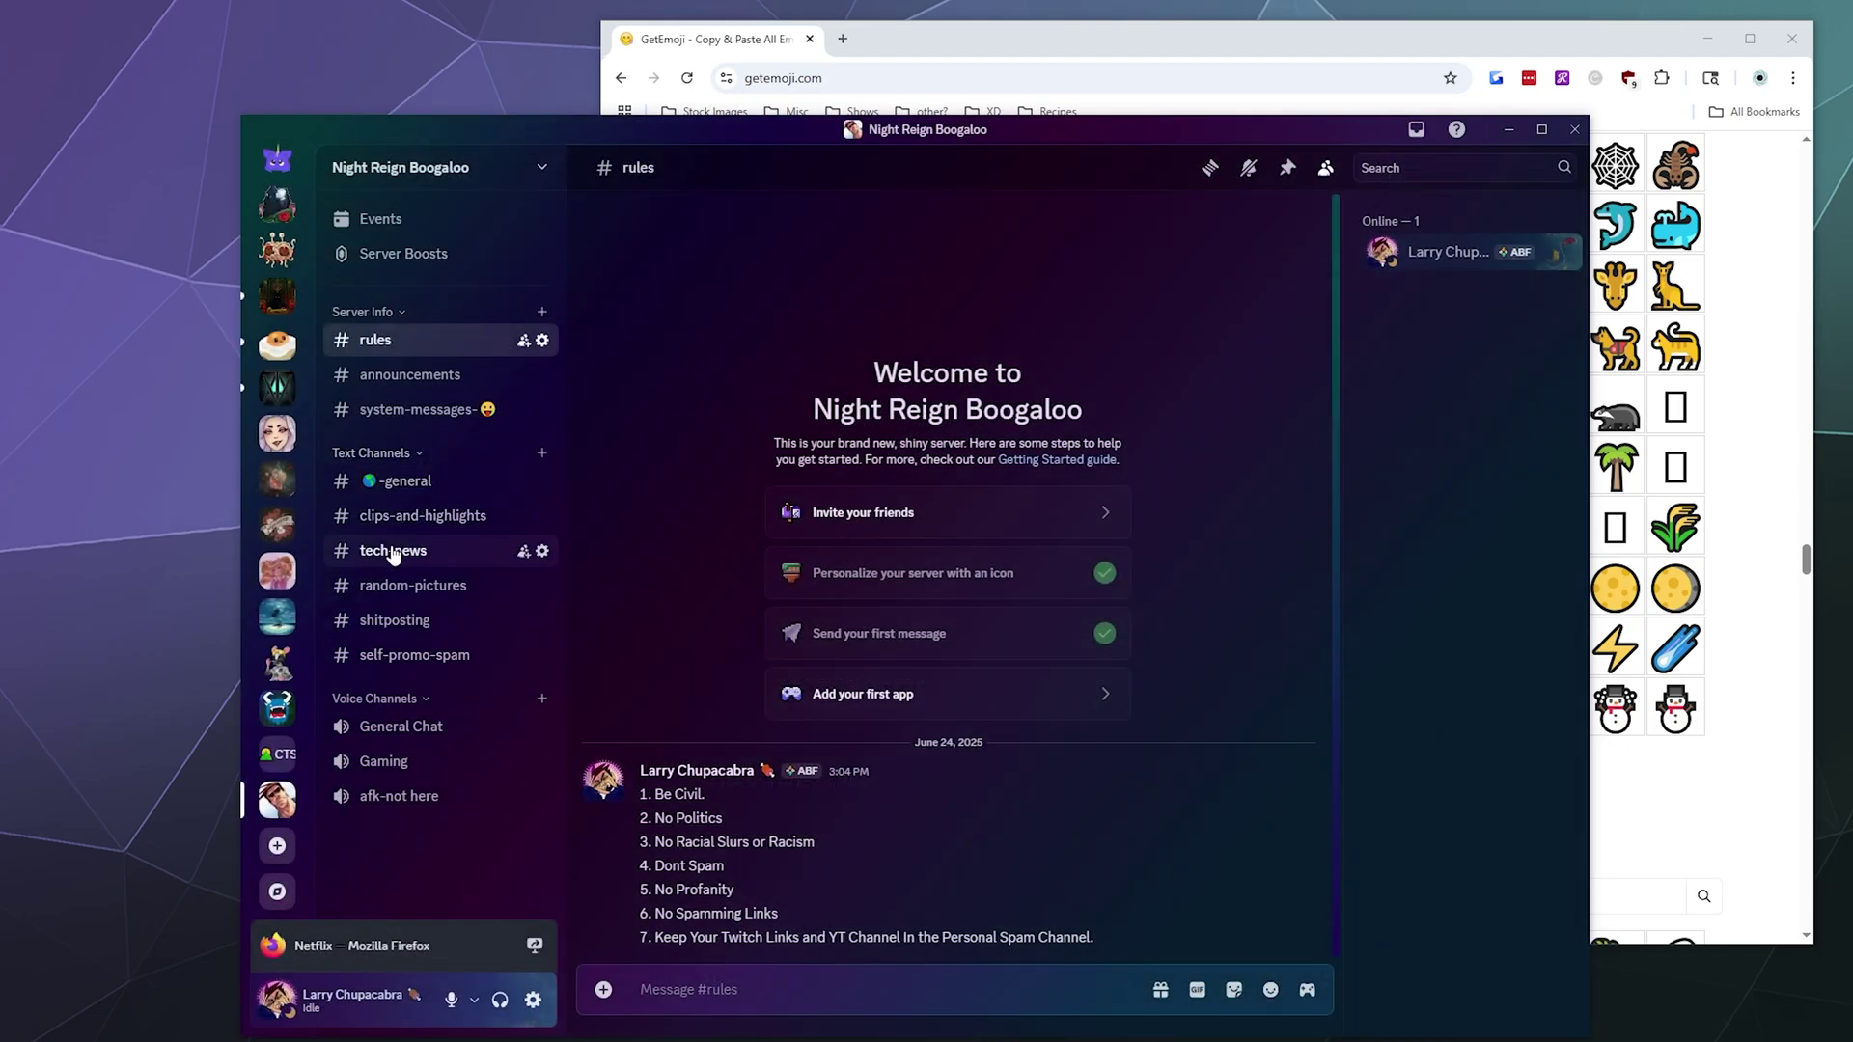
# Scroll GetEmoji past Food & Drink, Activity and Travel & Places to the Objects section.
pyautogui.click(1662, 820)
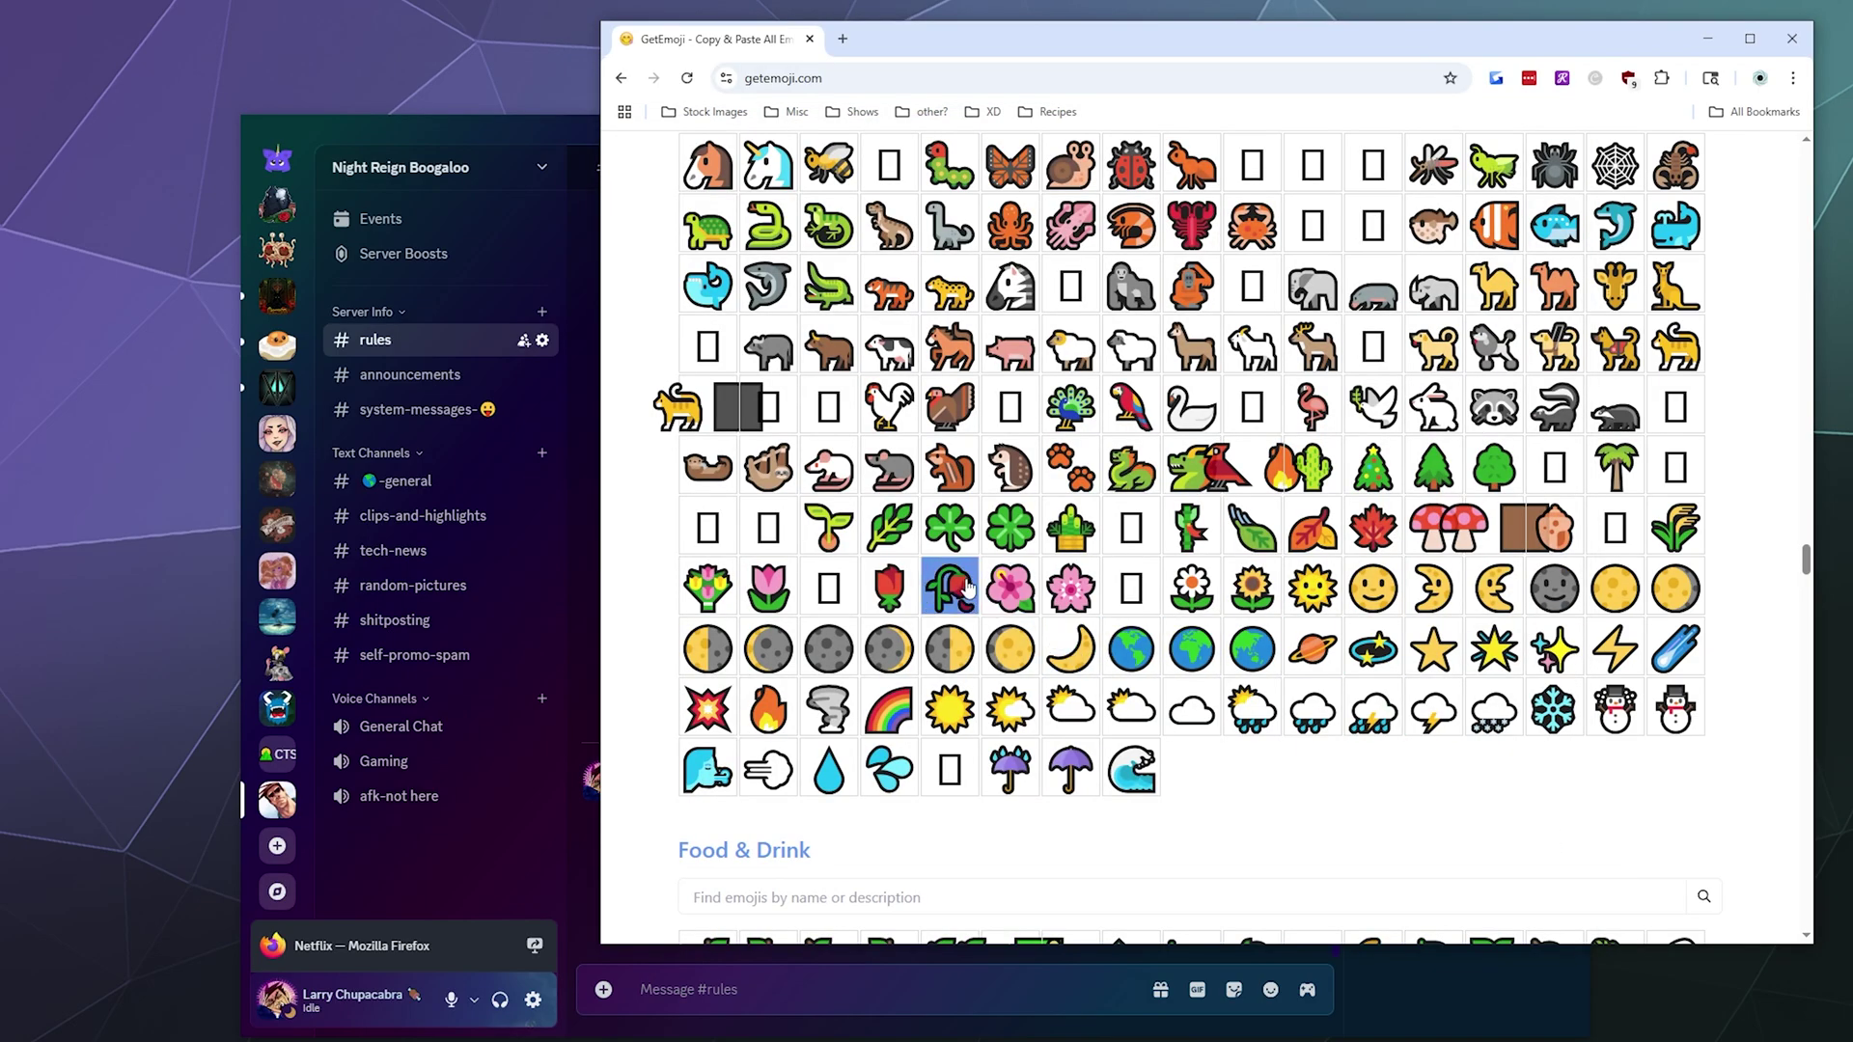
pyautogui.scroll(-7, 956, 657)
pyautogui.scroll(-7, 962, 692)
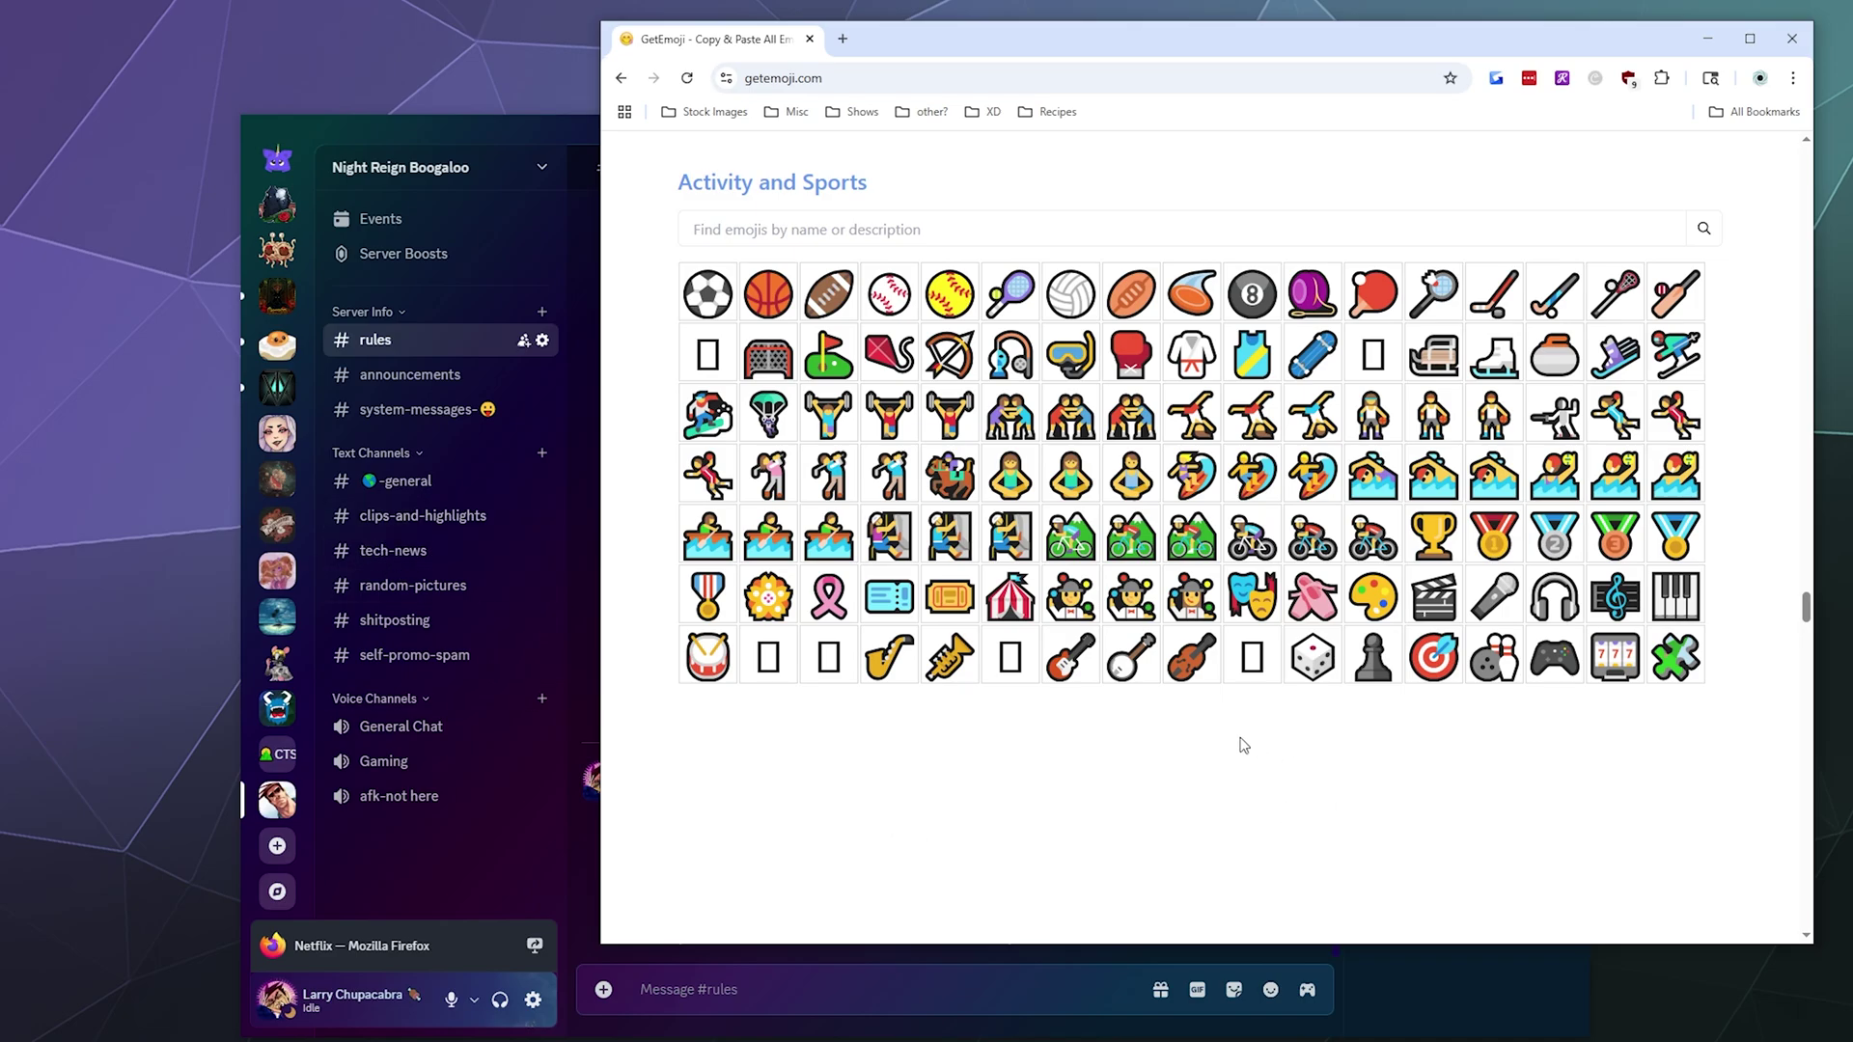
pyautogui.scroll(-4, 1207, 754)
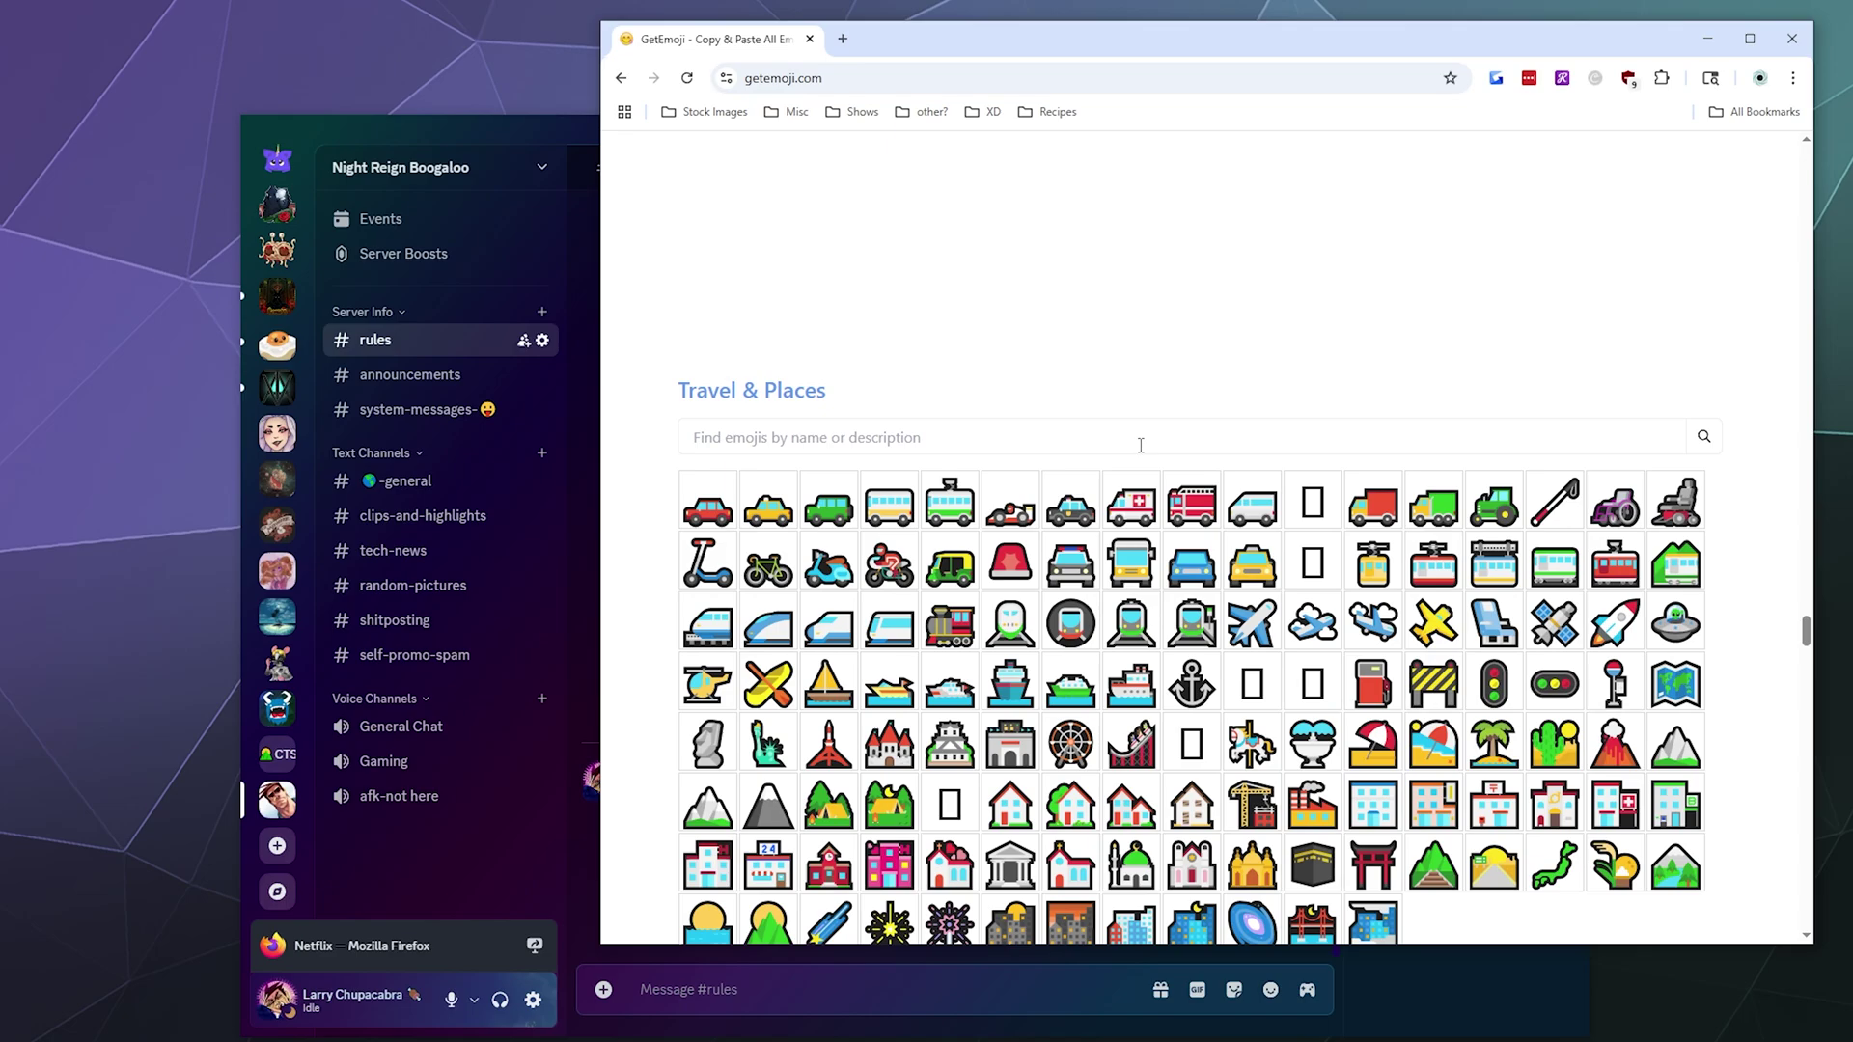
pyautogui.scroll(-18, 1138, 430)
pyautogui.scroll(7, 1086, 324)
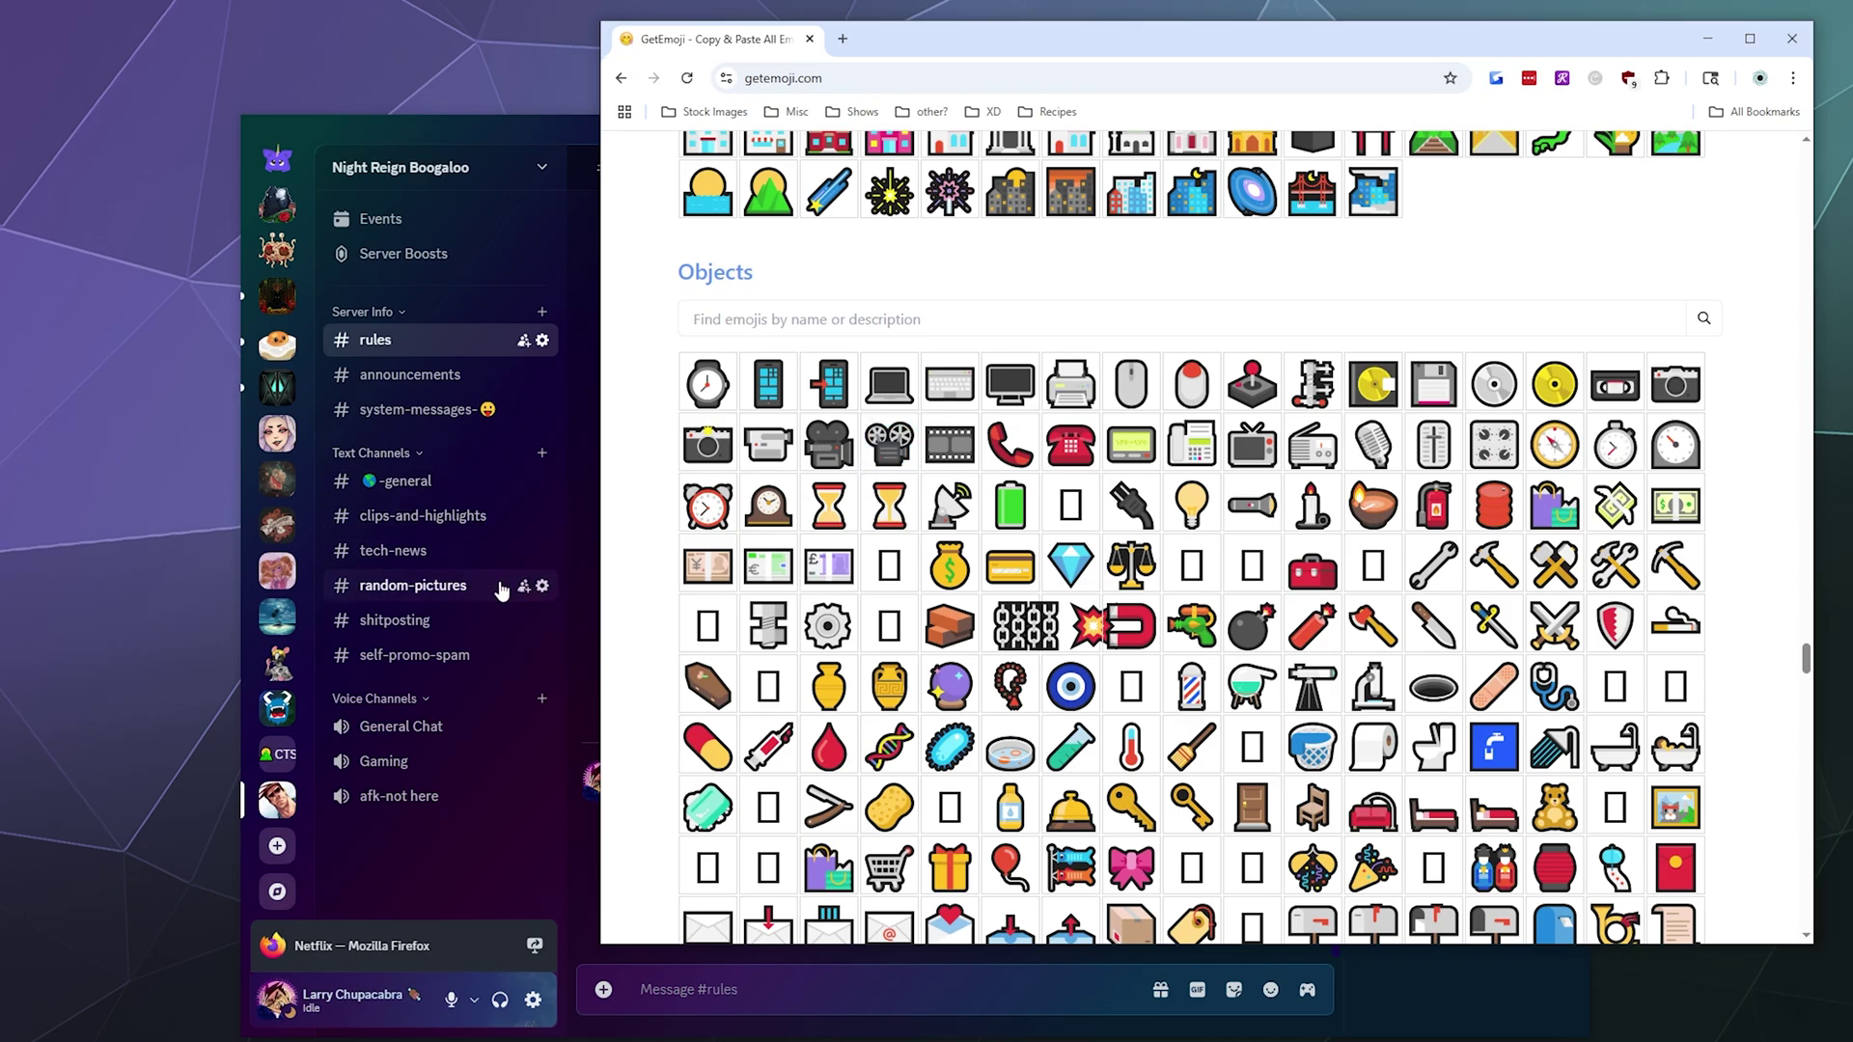
# Prefix the clips-and-highlights channel name with the film projector emoji and a dash, and save.
pyautogui.rightClick(460, 519)
pyautogui.click(518, 759)
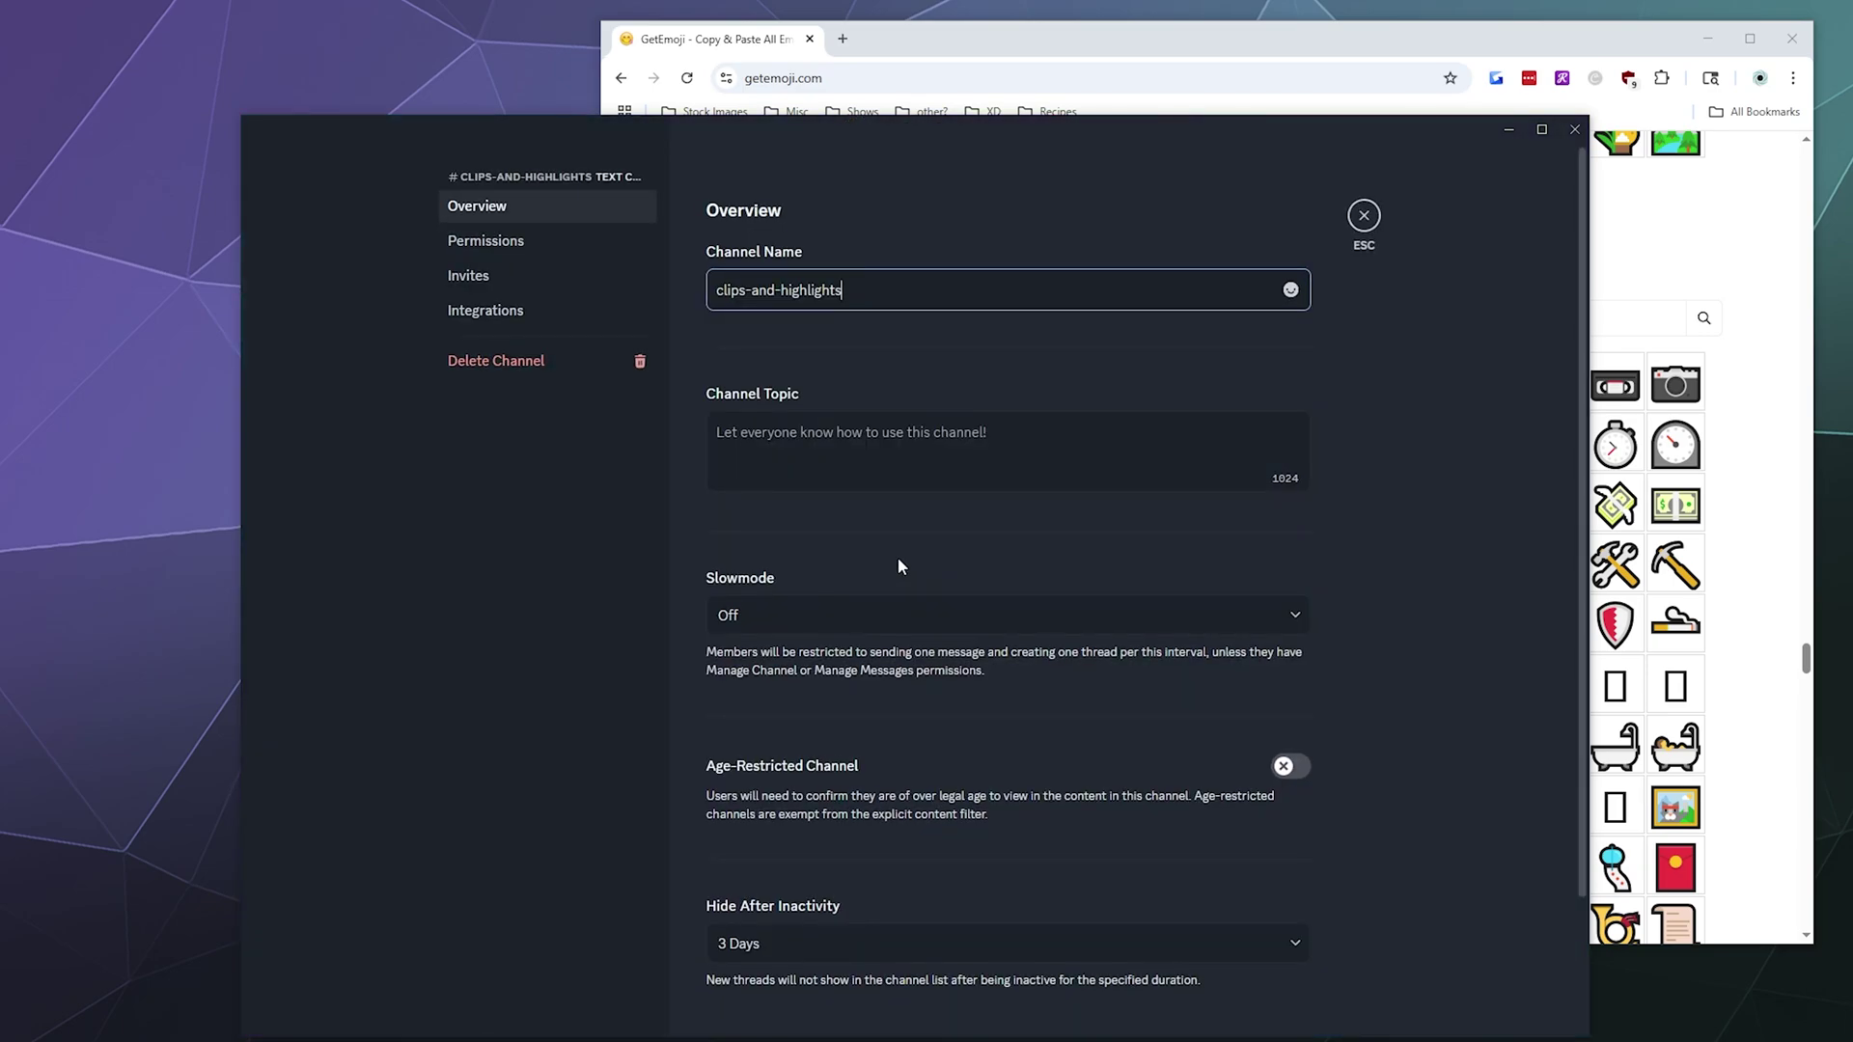
pyautogui.write('📽')
pyautogui.write('-')
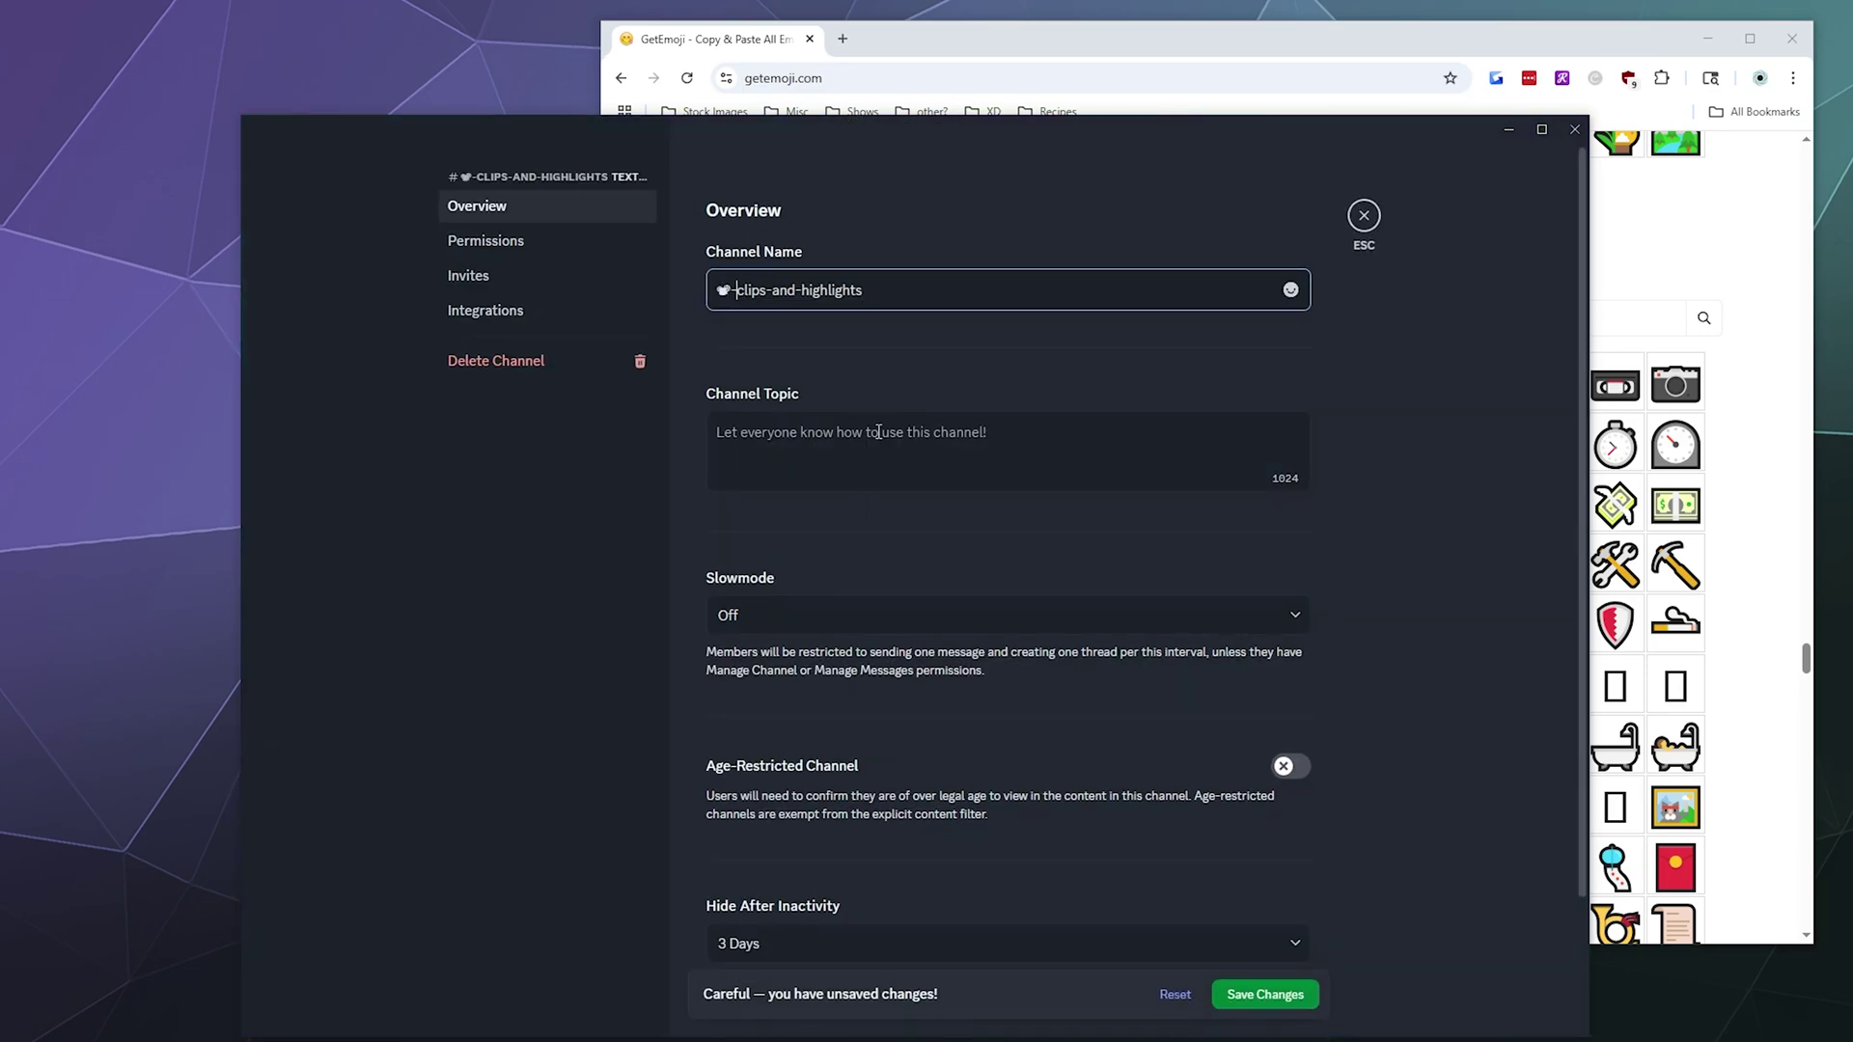
pyautogui.click(1262, 999)
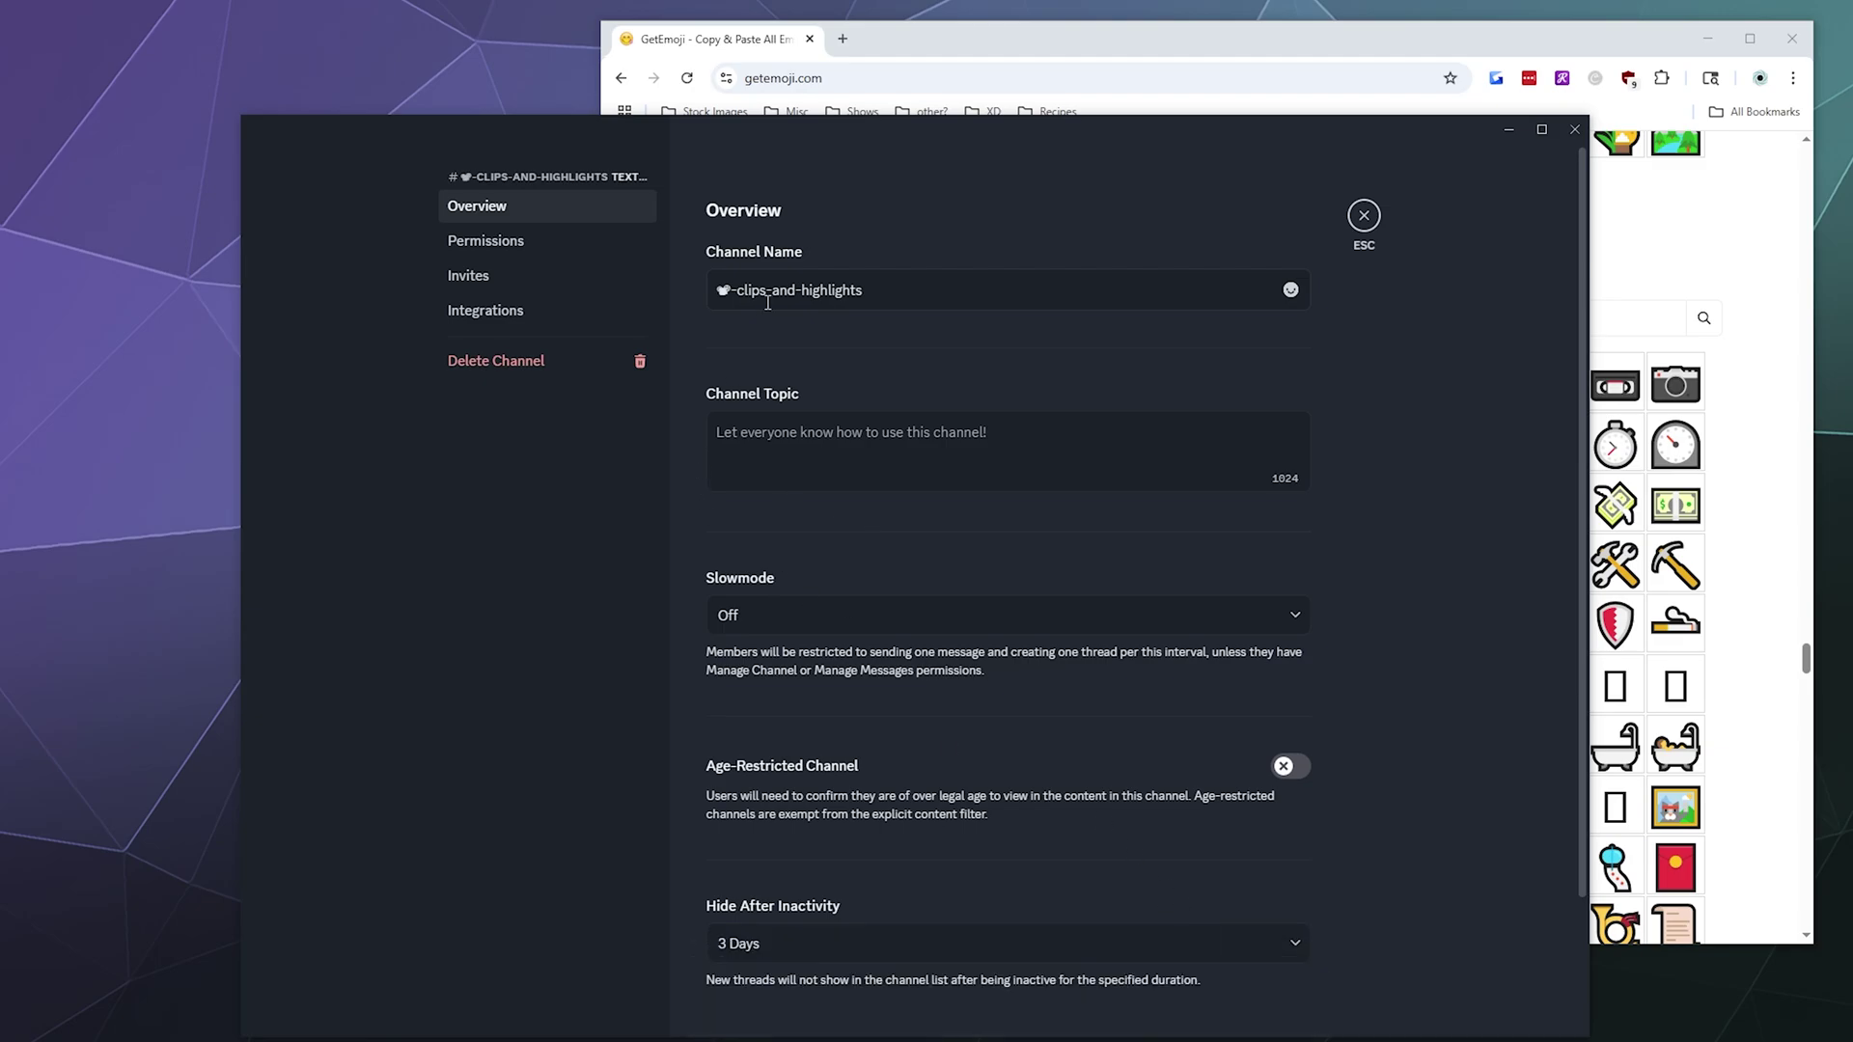
pyautogui.click(1364, 215)
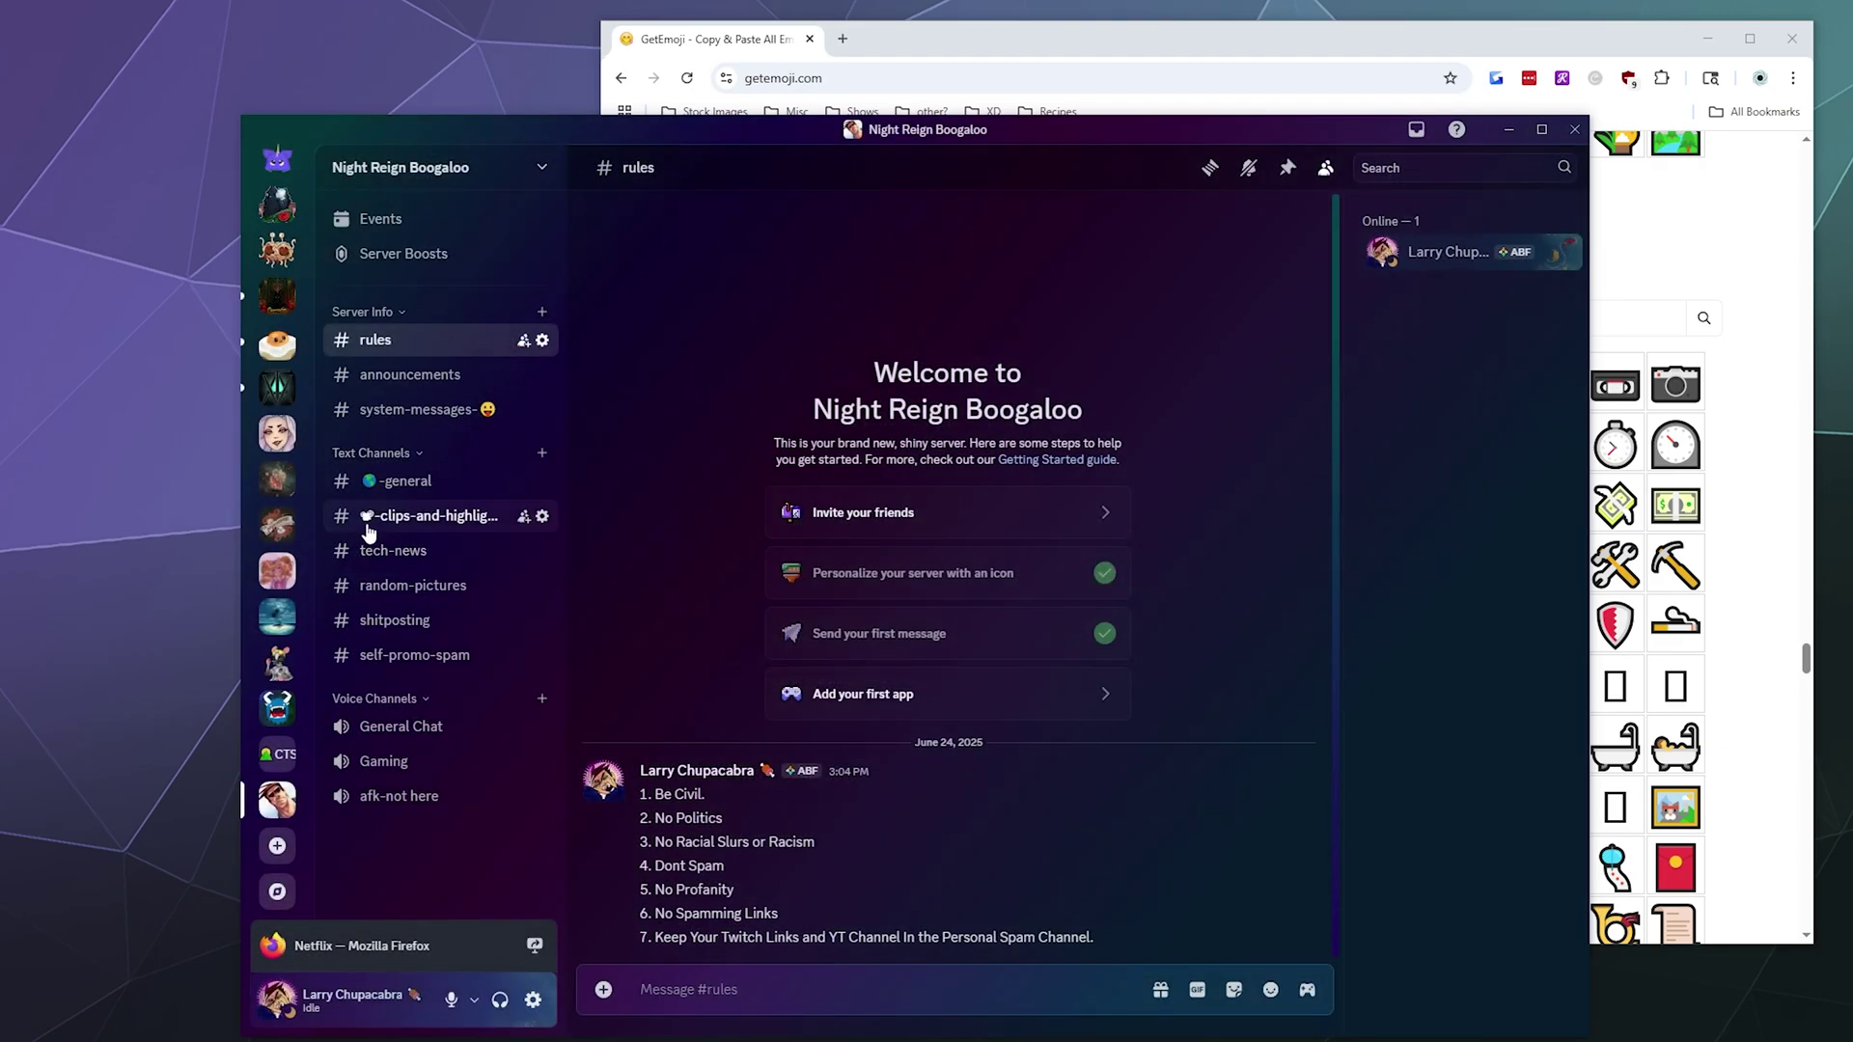
pyautogui.hotkey('alt', 'Tab')
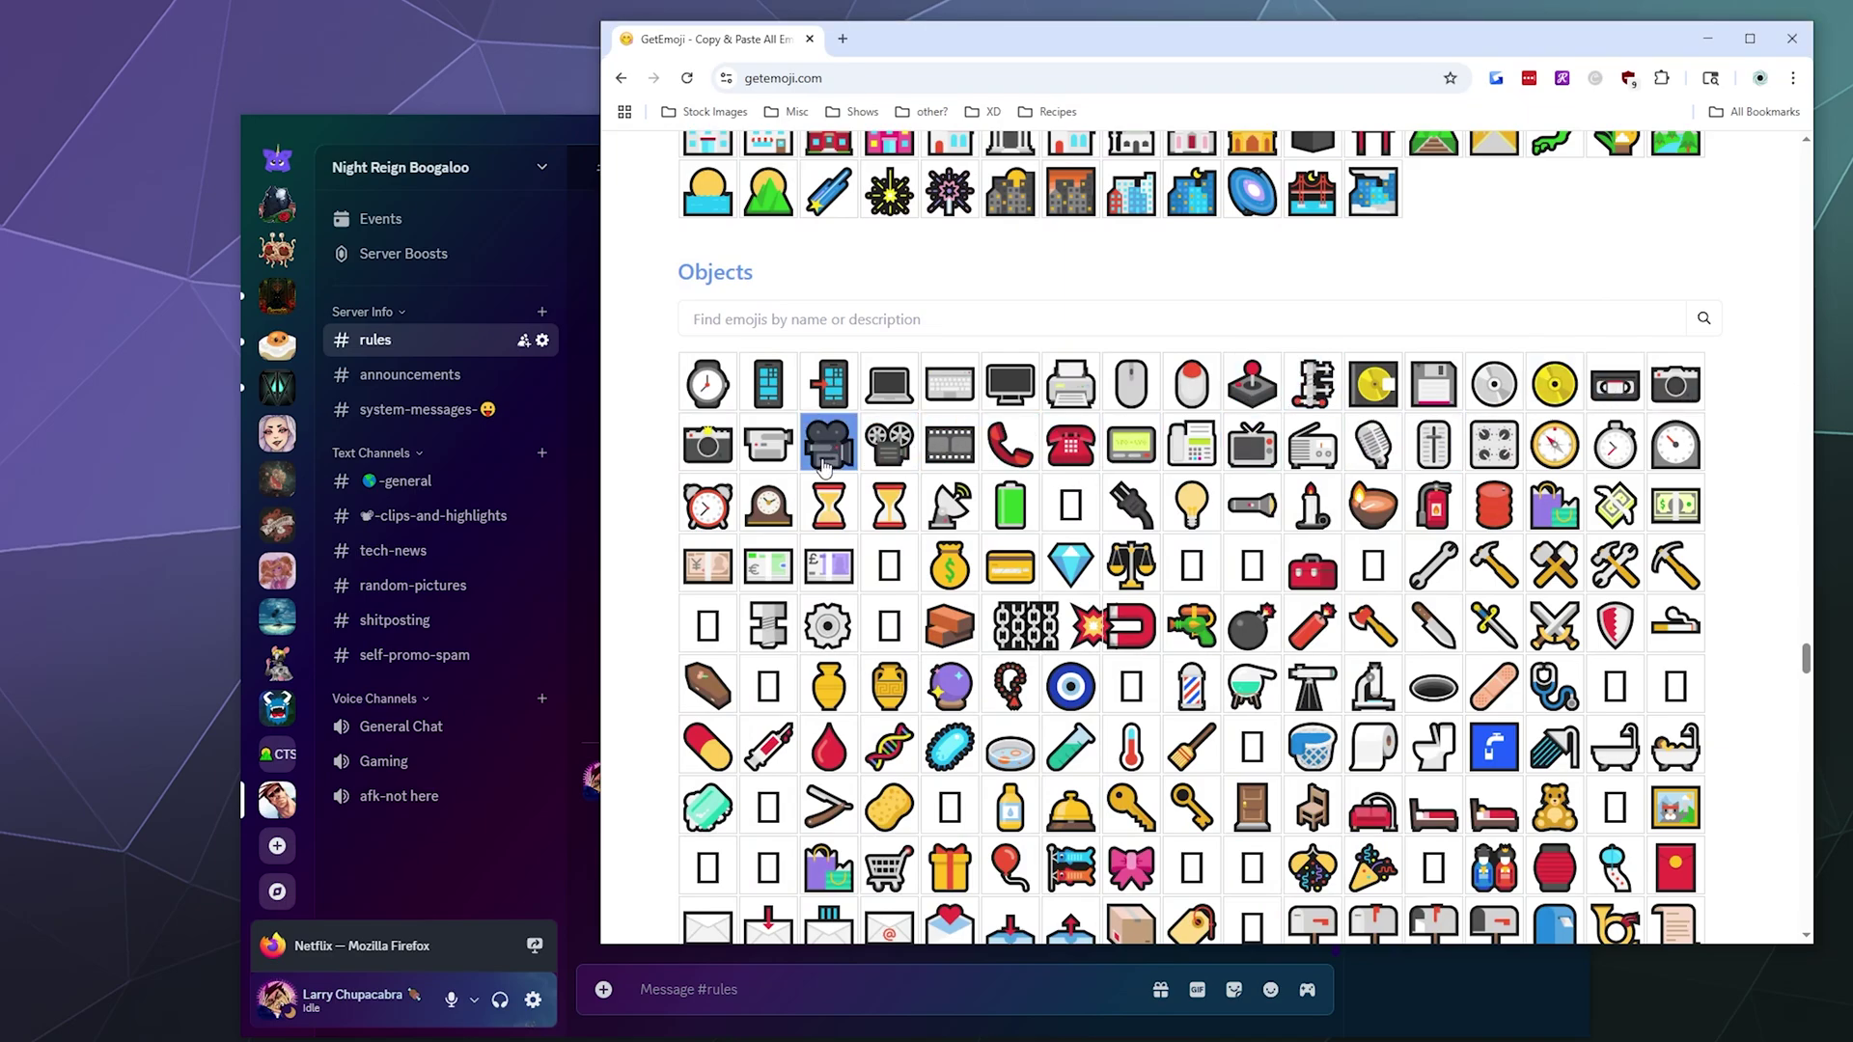
# Replace the clips-and-highlights channel's leading emoji with the movie camera emoji plus a dash, and save.
pyautogui.click(409, 880)
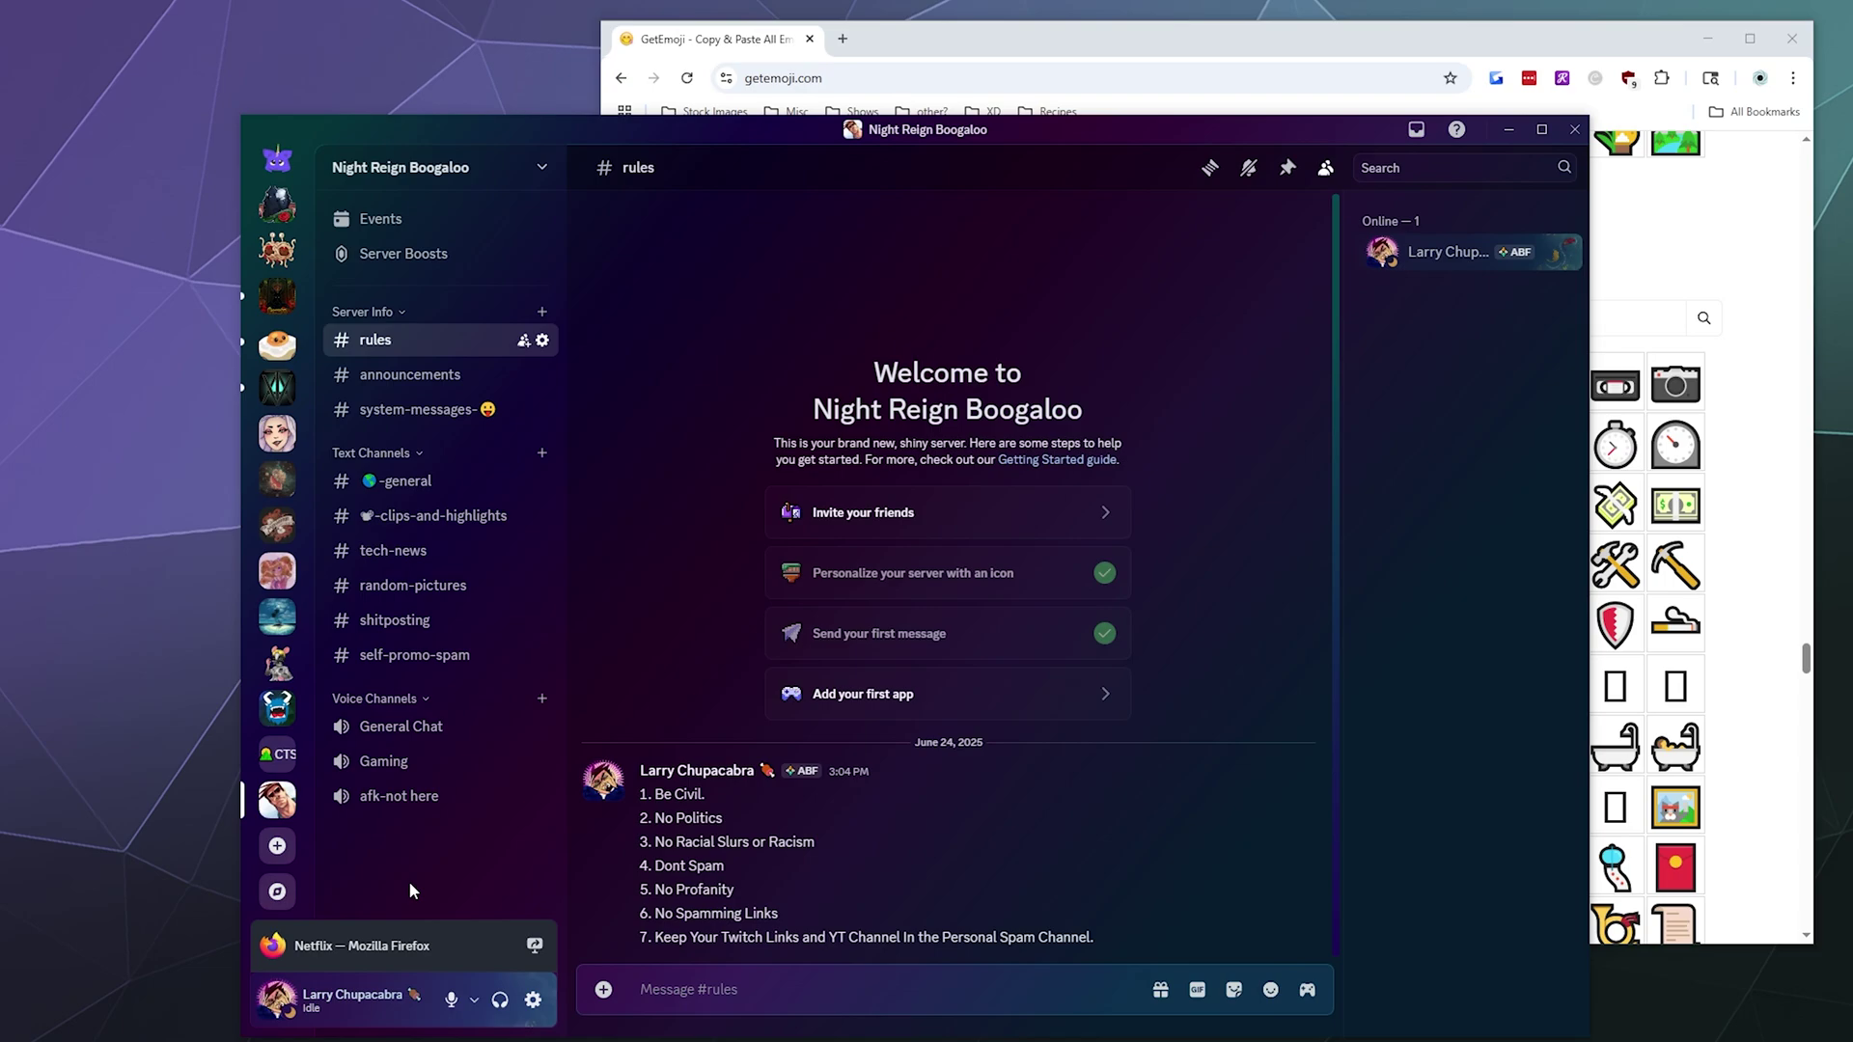
pyautogui.rightClick(406, 515)
pyautogui.click(454, 756)
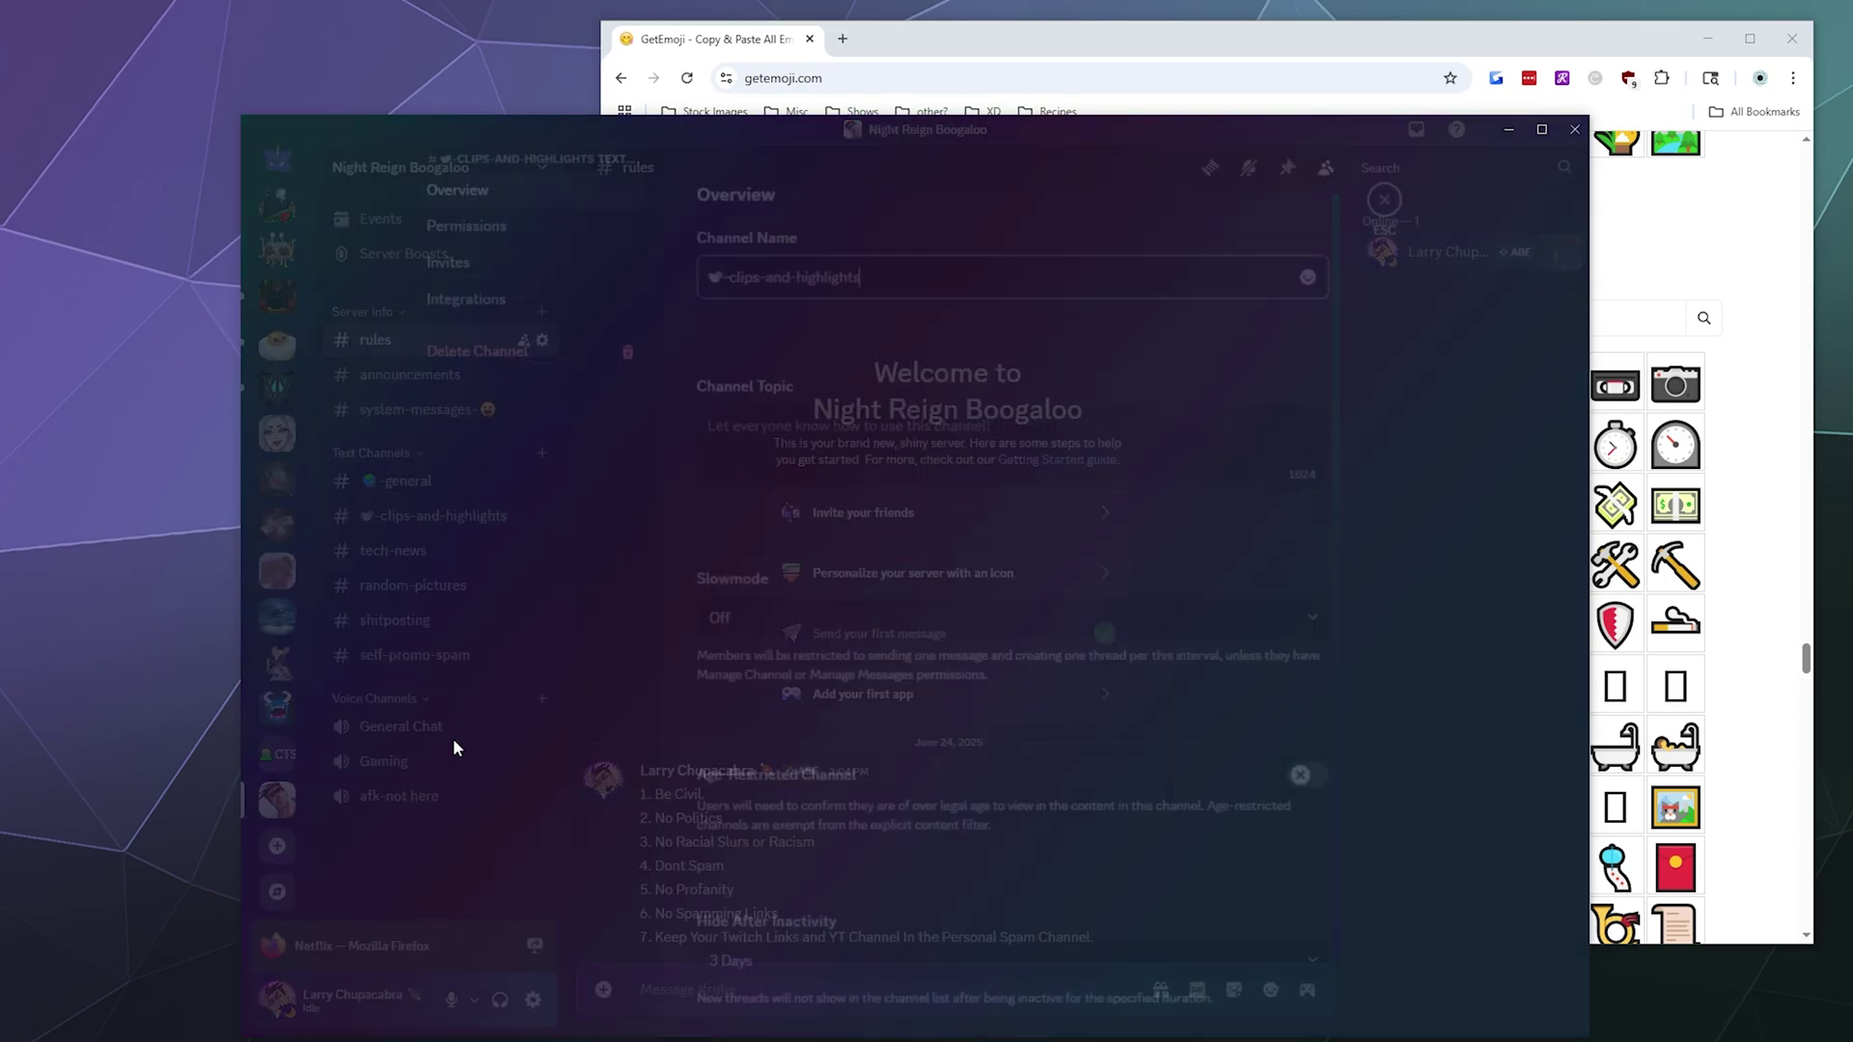
pyautogui.press('BackSpace')
pyautogui.write('🎥')
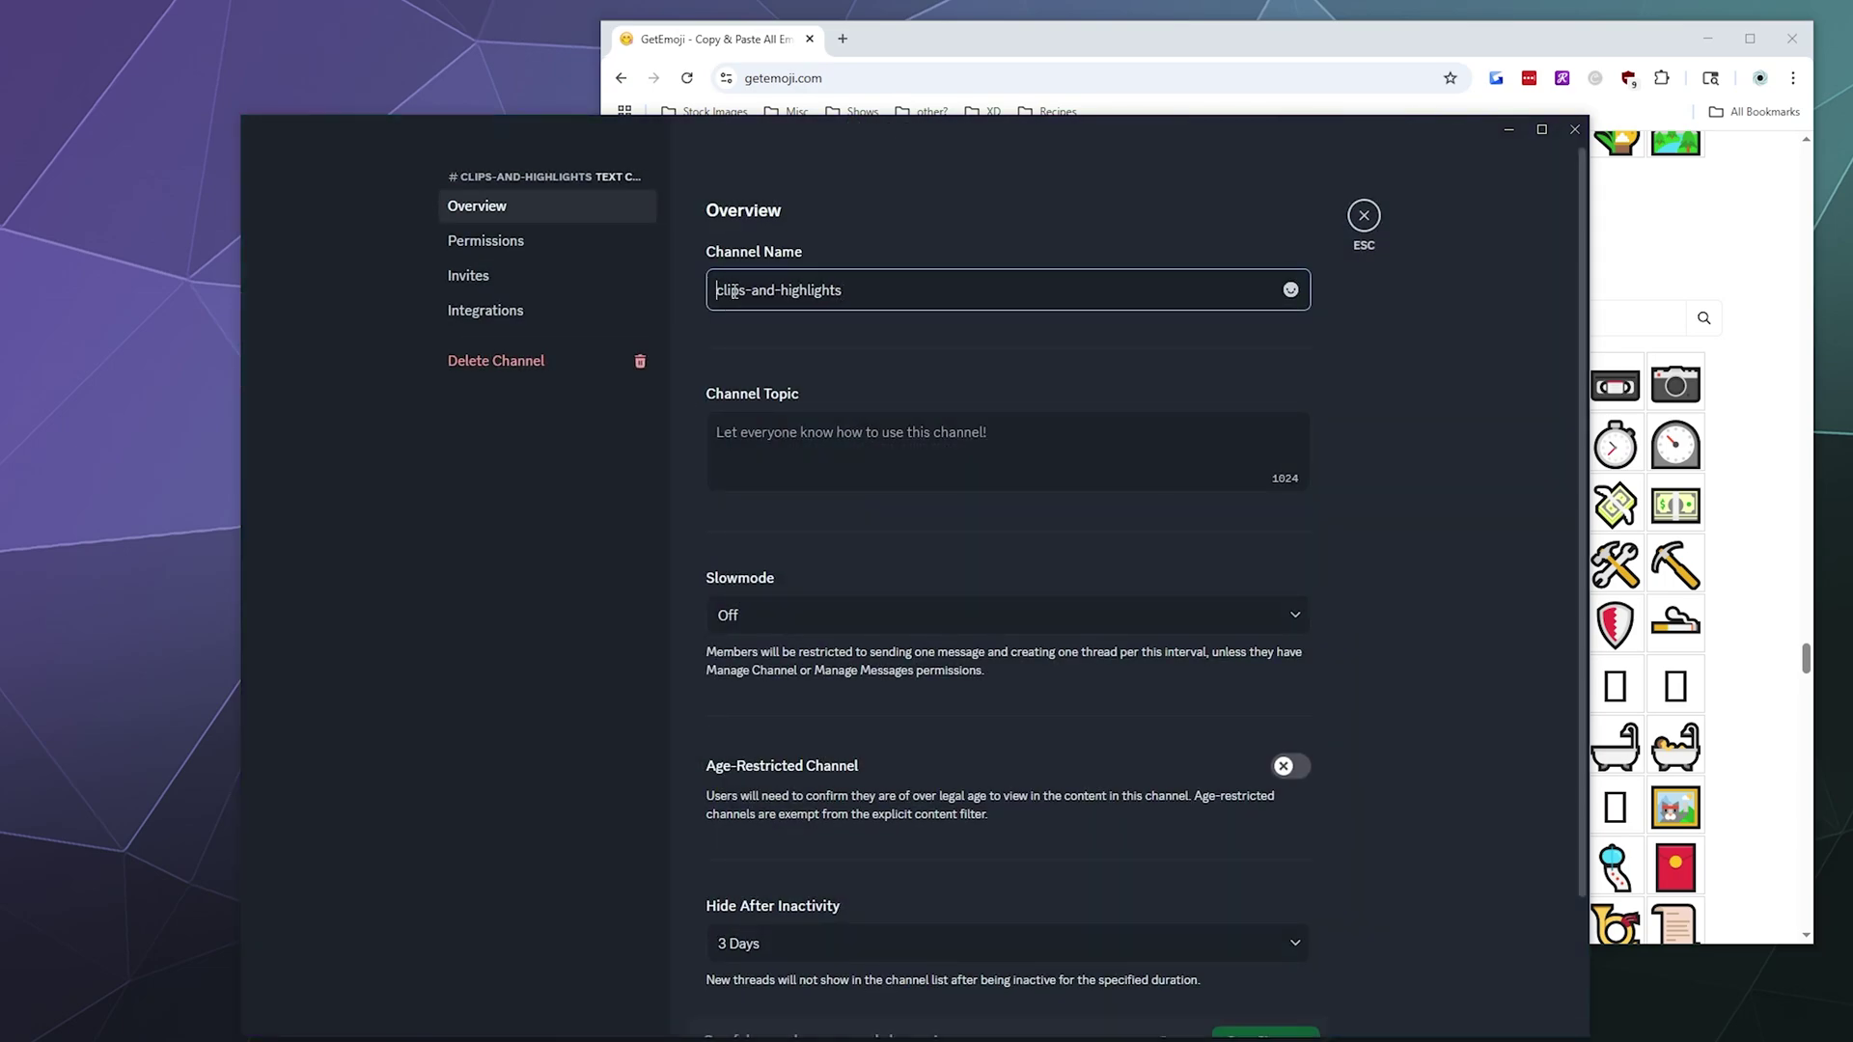
pyautogui.write('-')
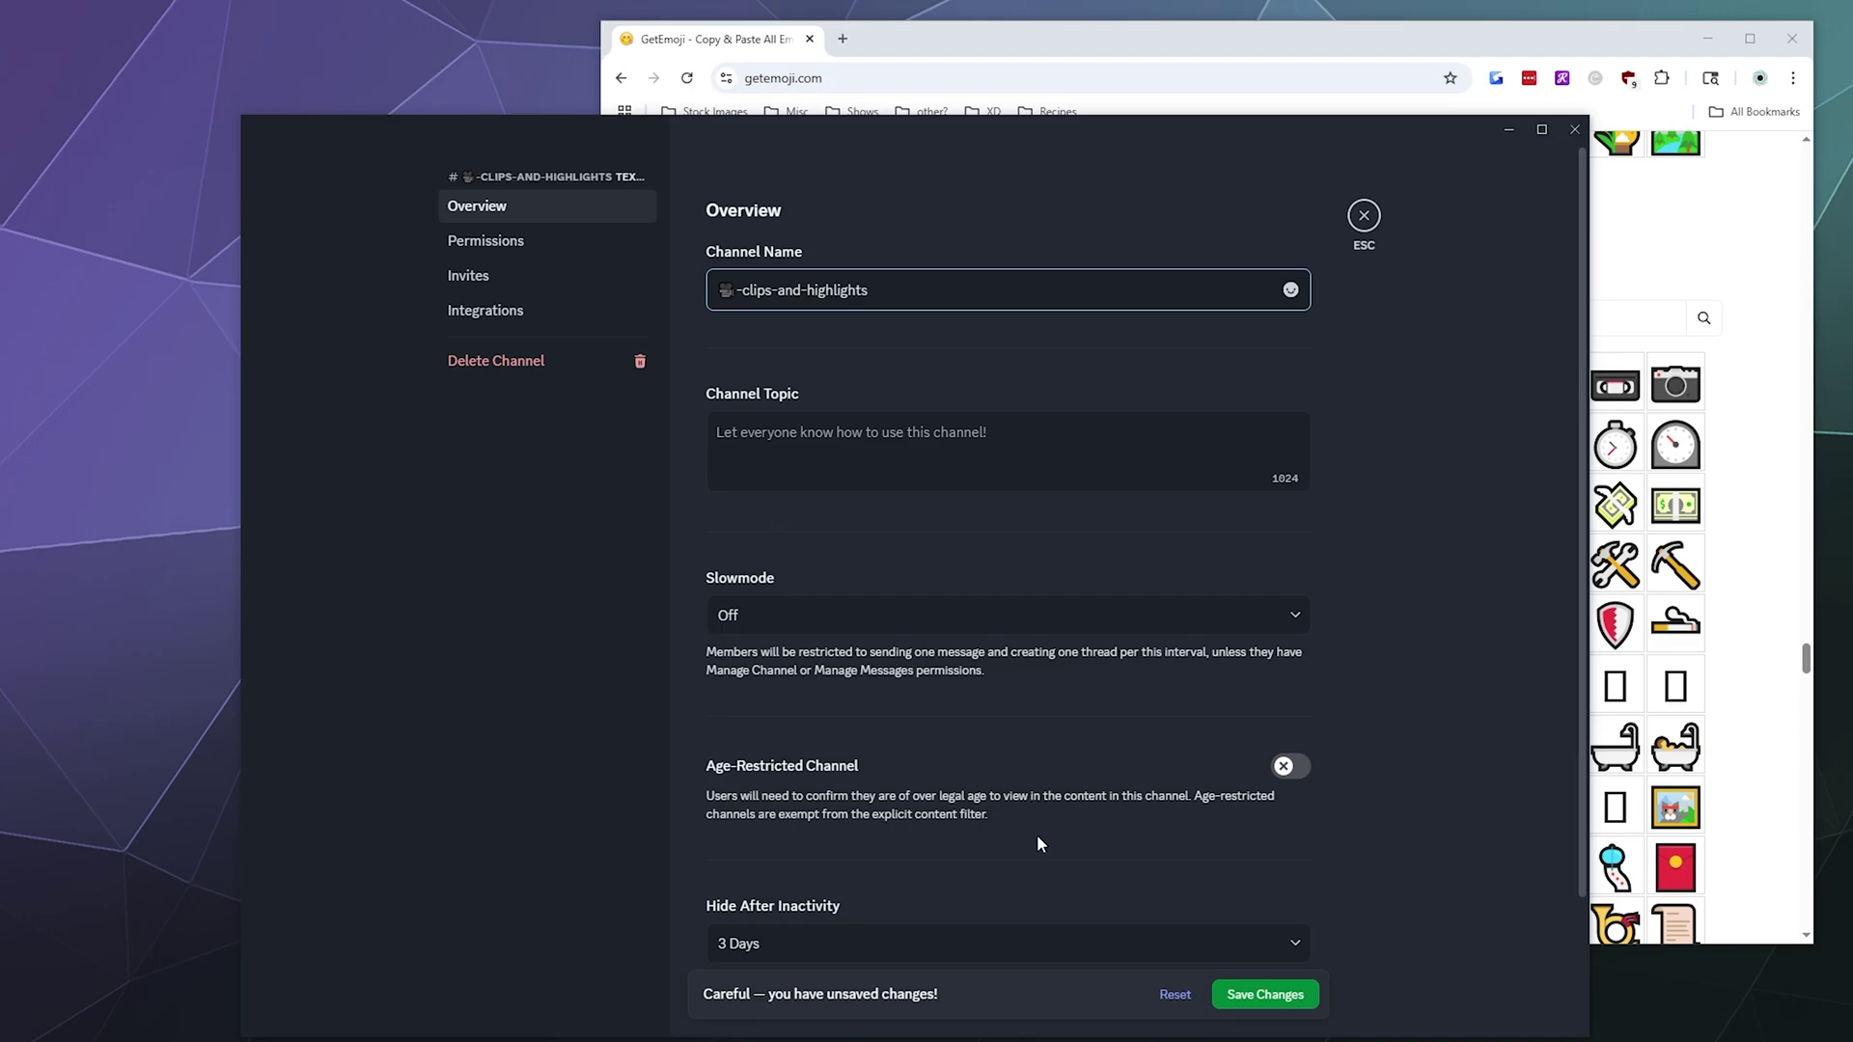
pyautogui.click(1265, 994)
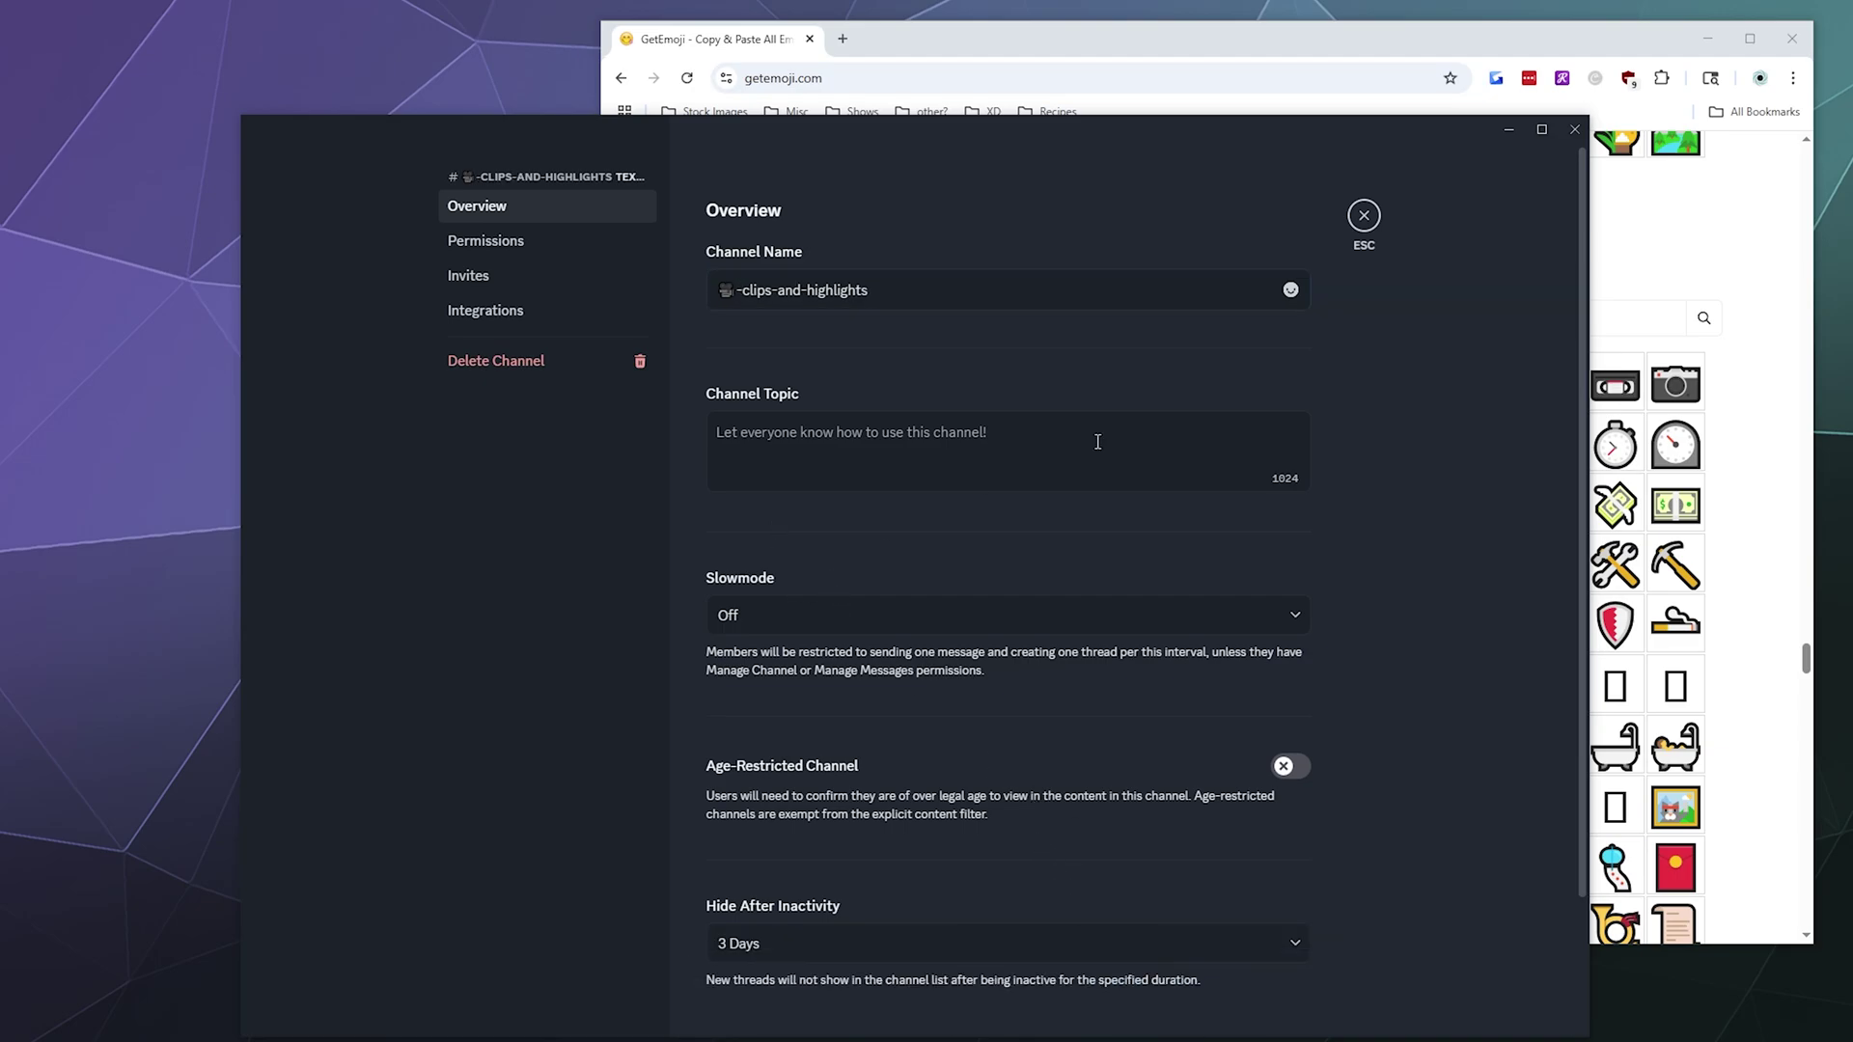
pyautogui.click(1364, 215)
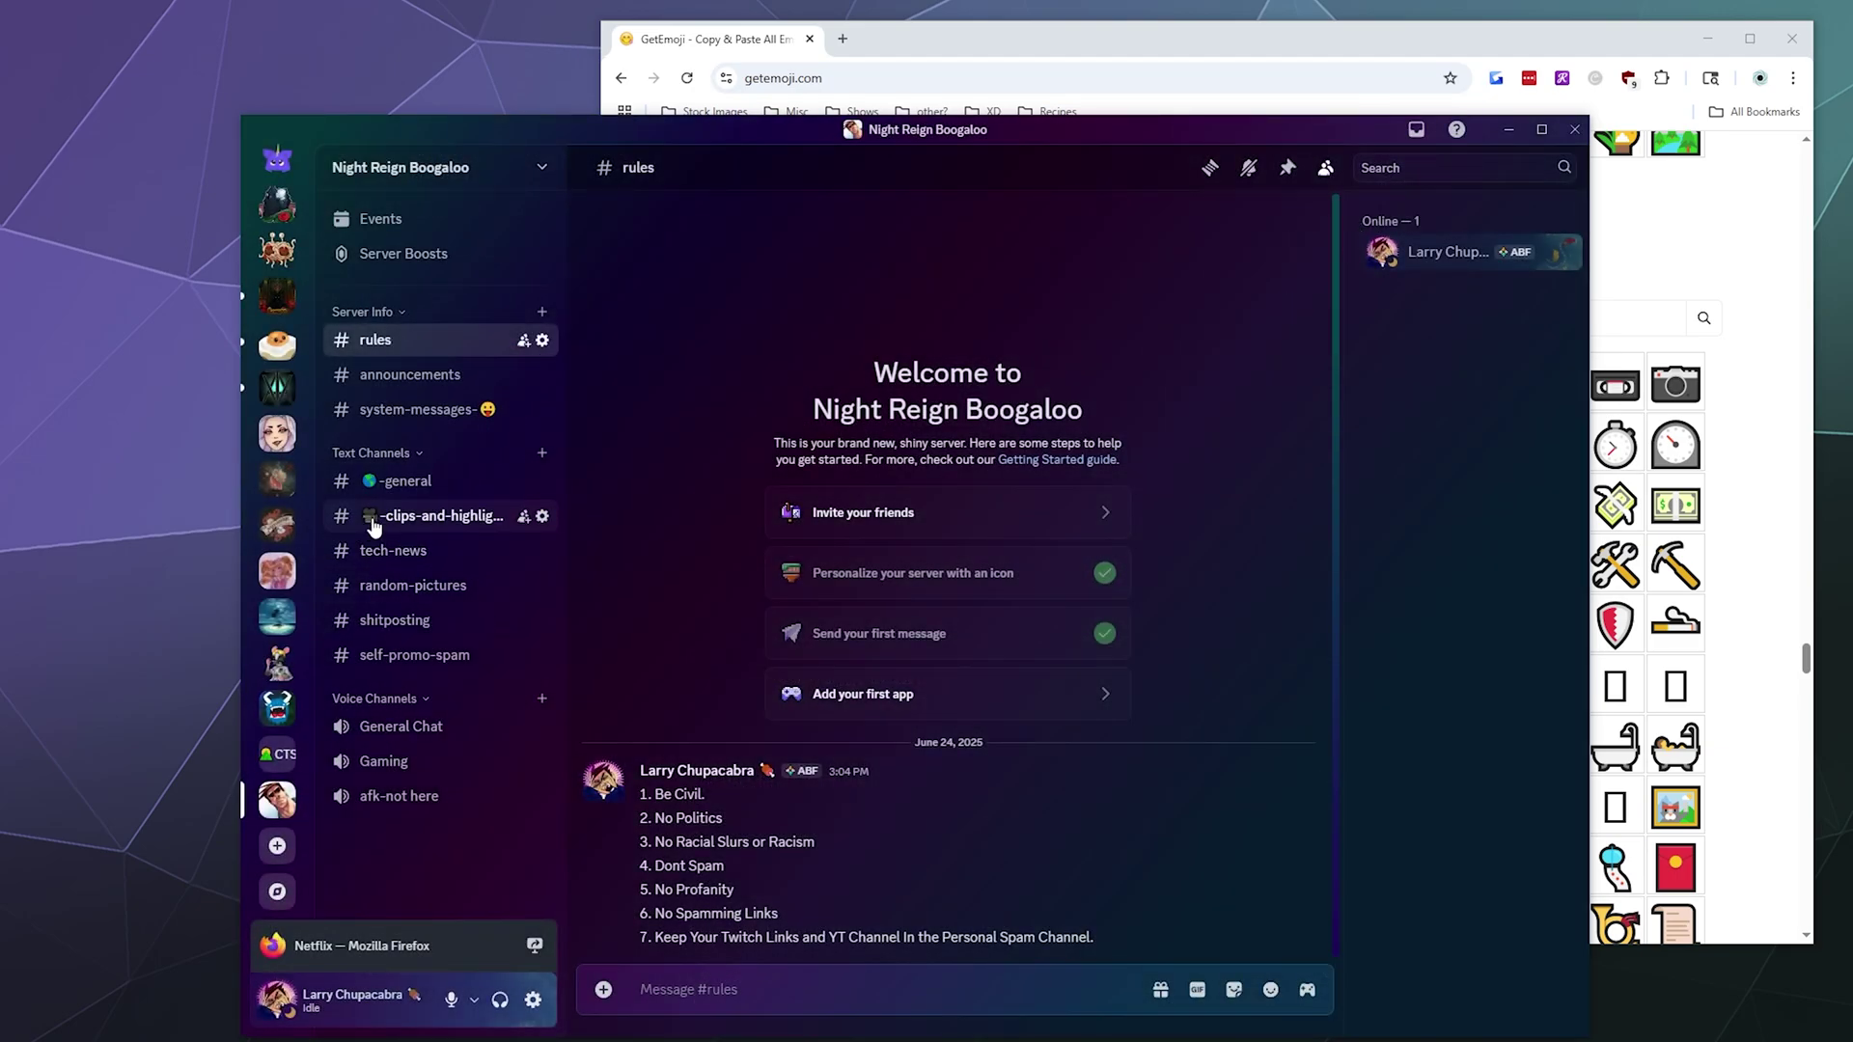
# Copy the joystick emoji from GetEmoji's Objects grid and open Discord's Gaming voice channel.
pyautogui.click(1641, 272)
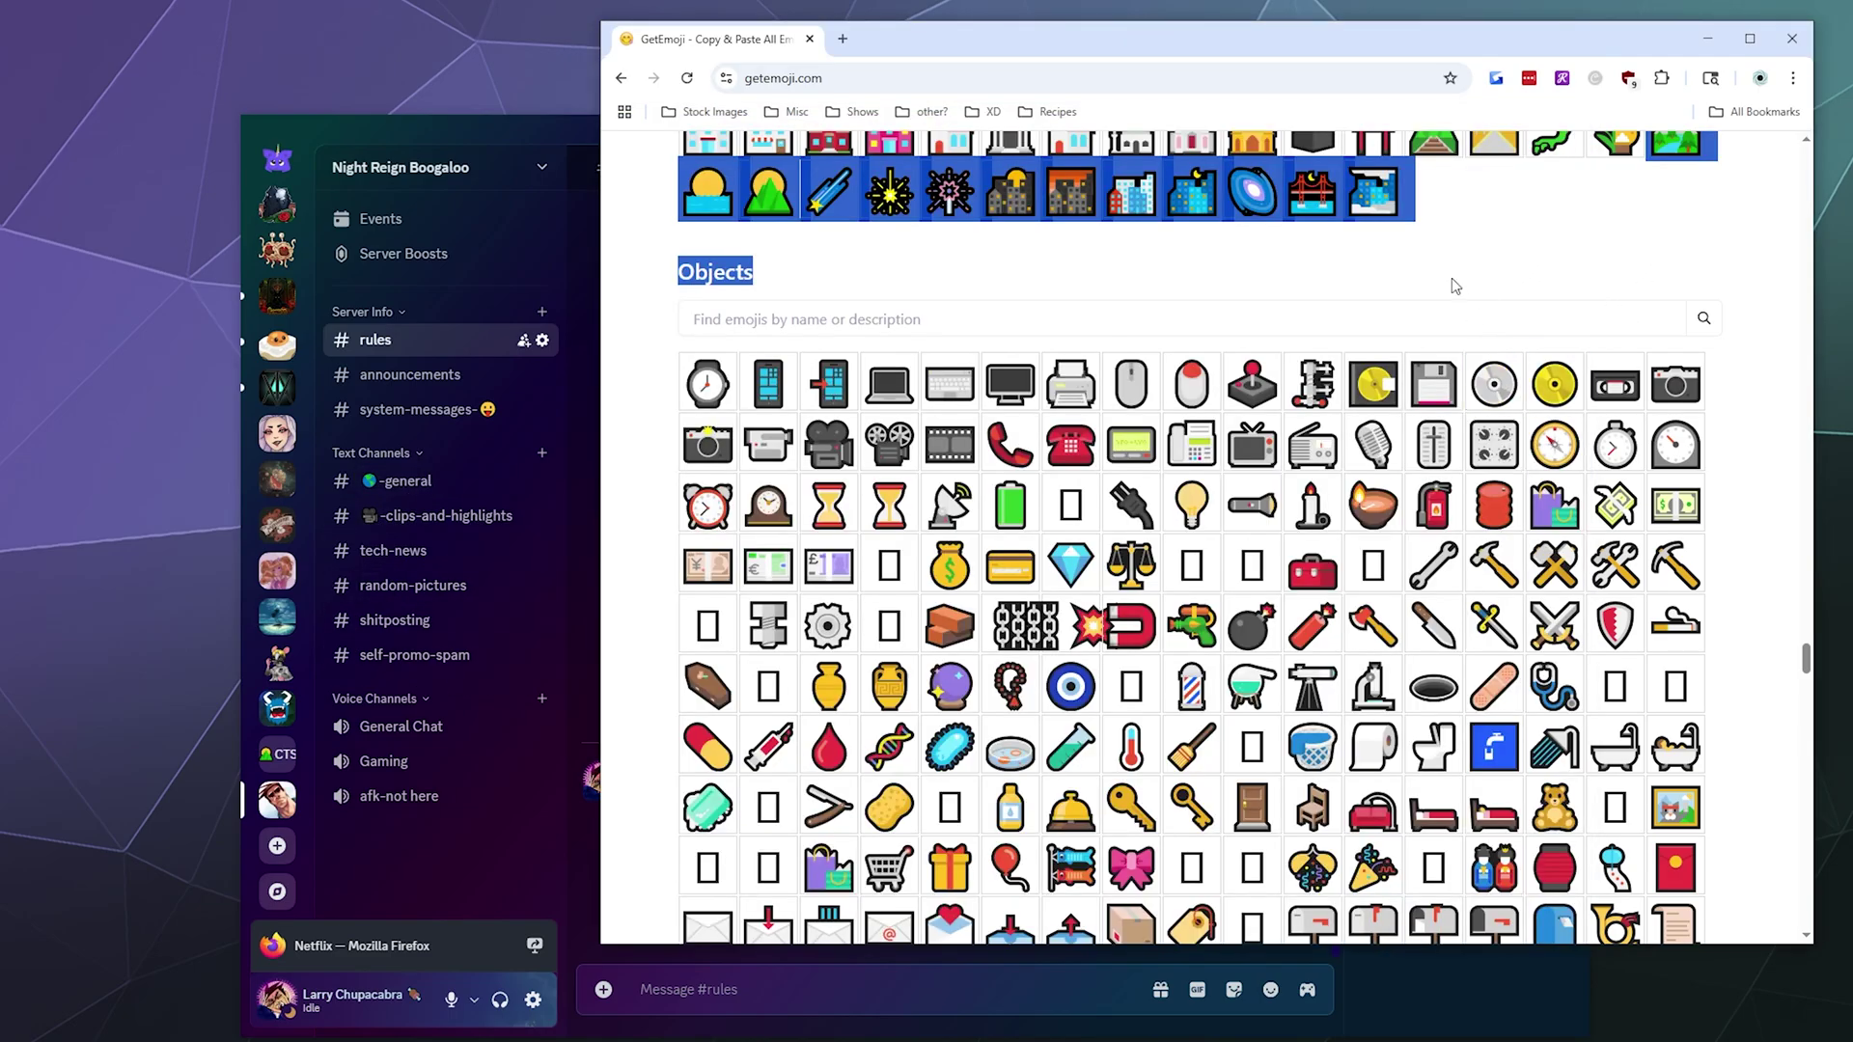
pyautogui.scroll(-8, 967, 410)
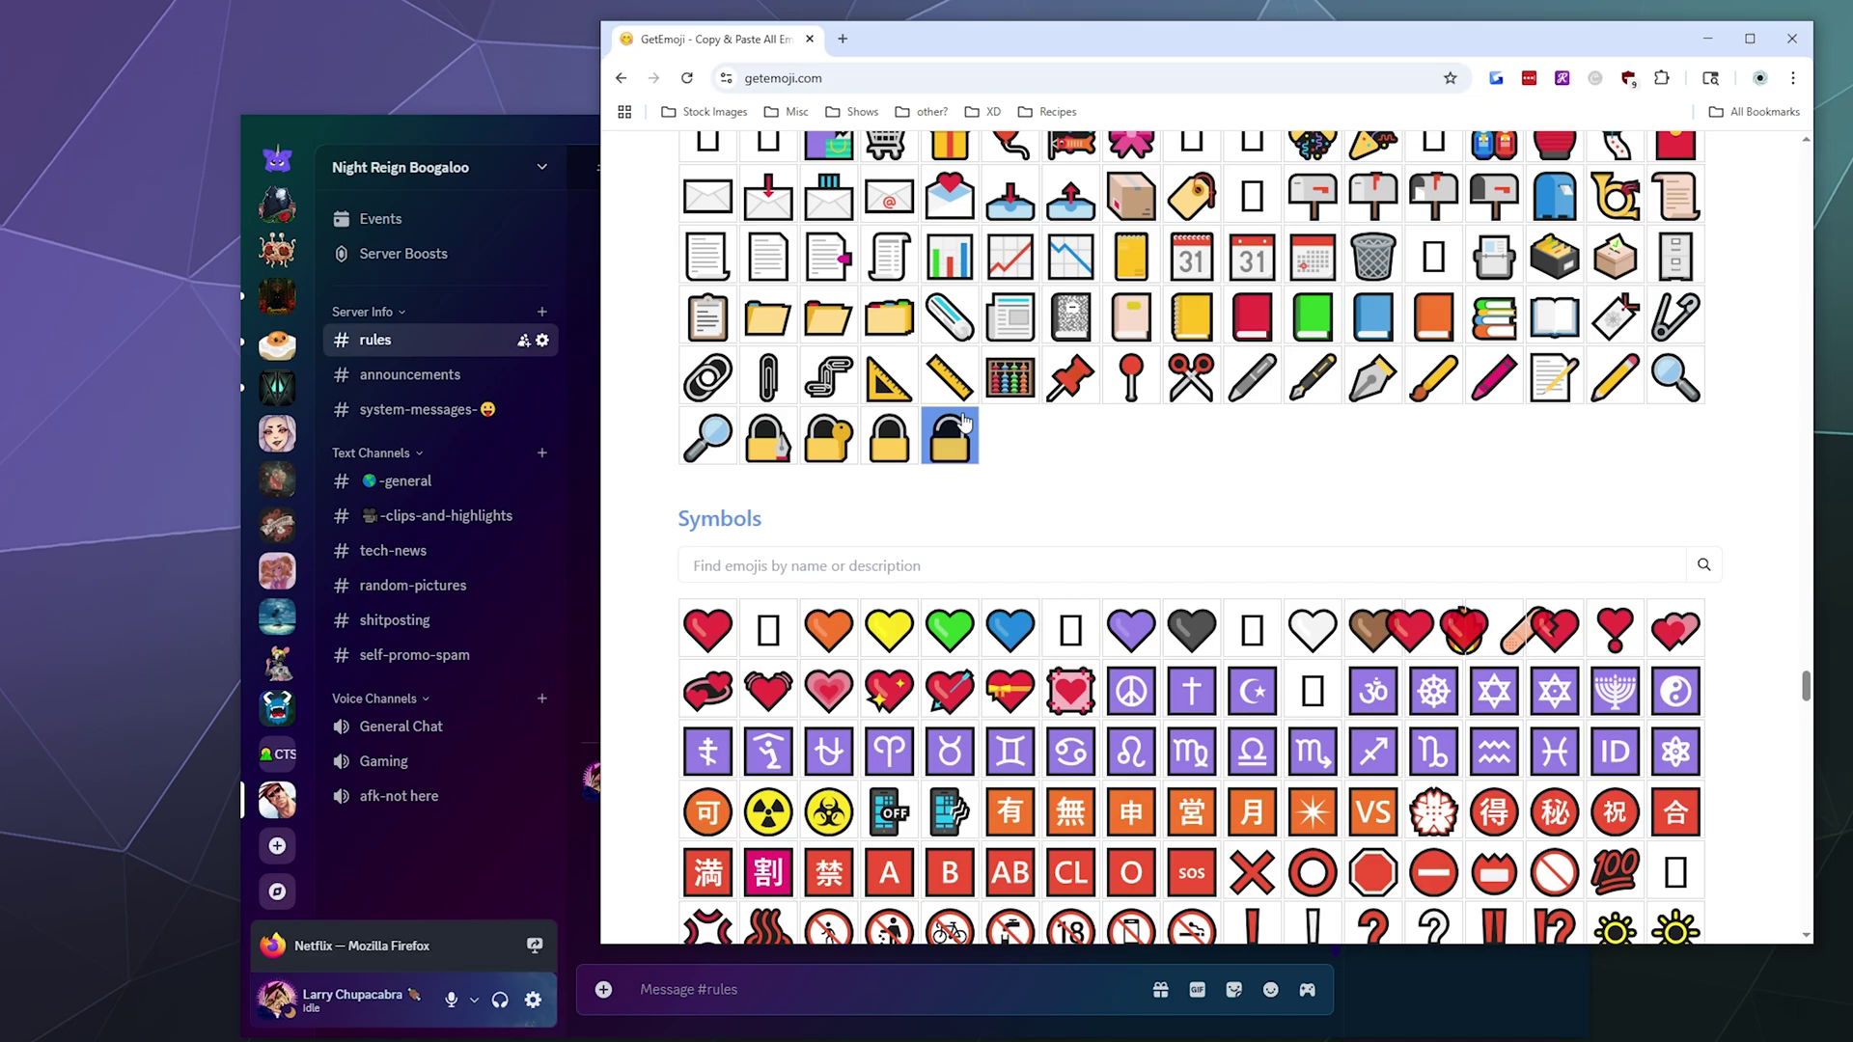
pyautogui.scroll(15, 965, 421)
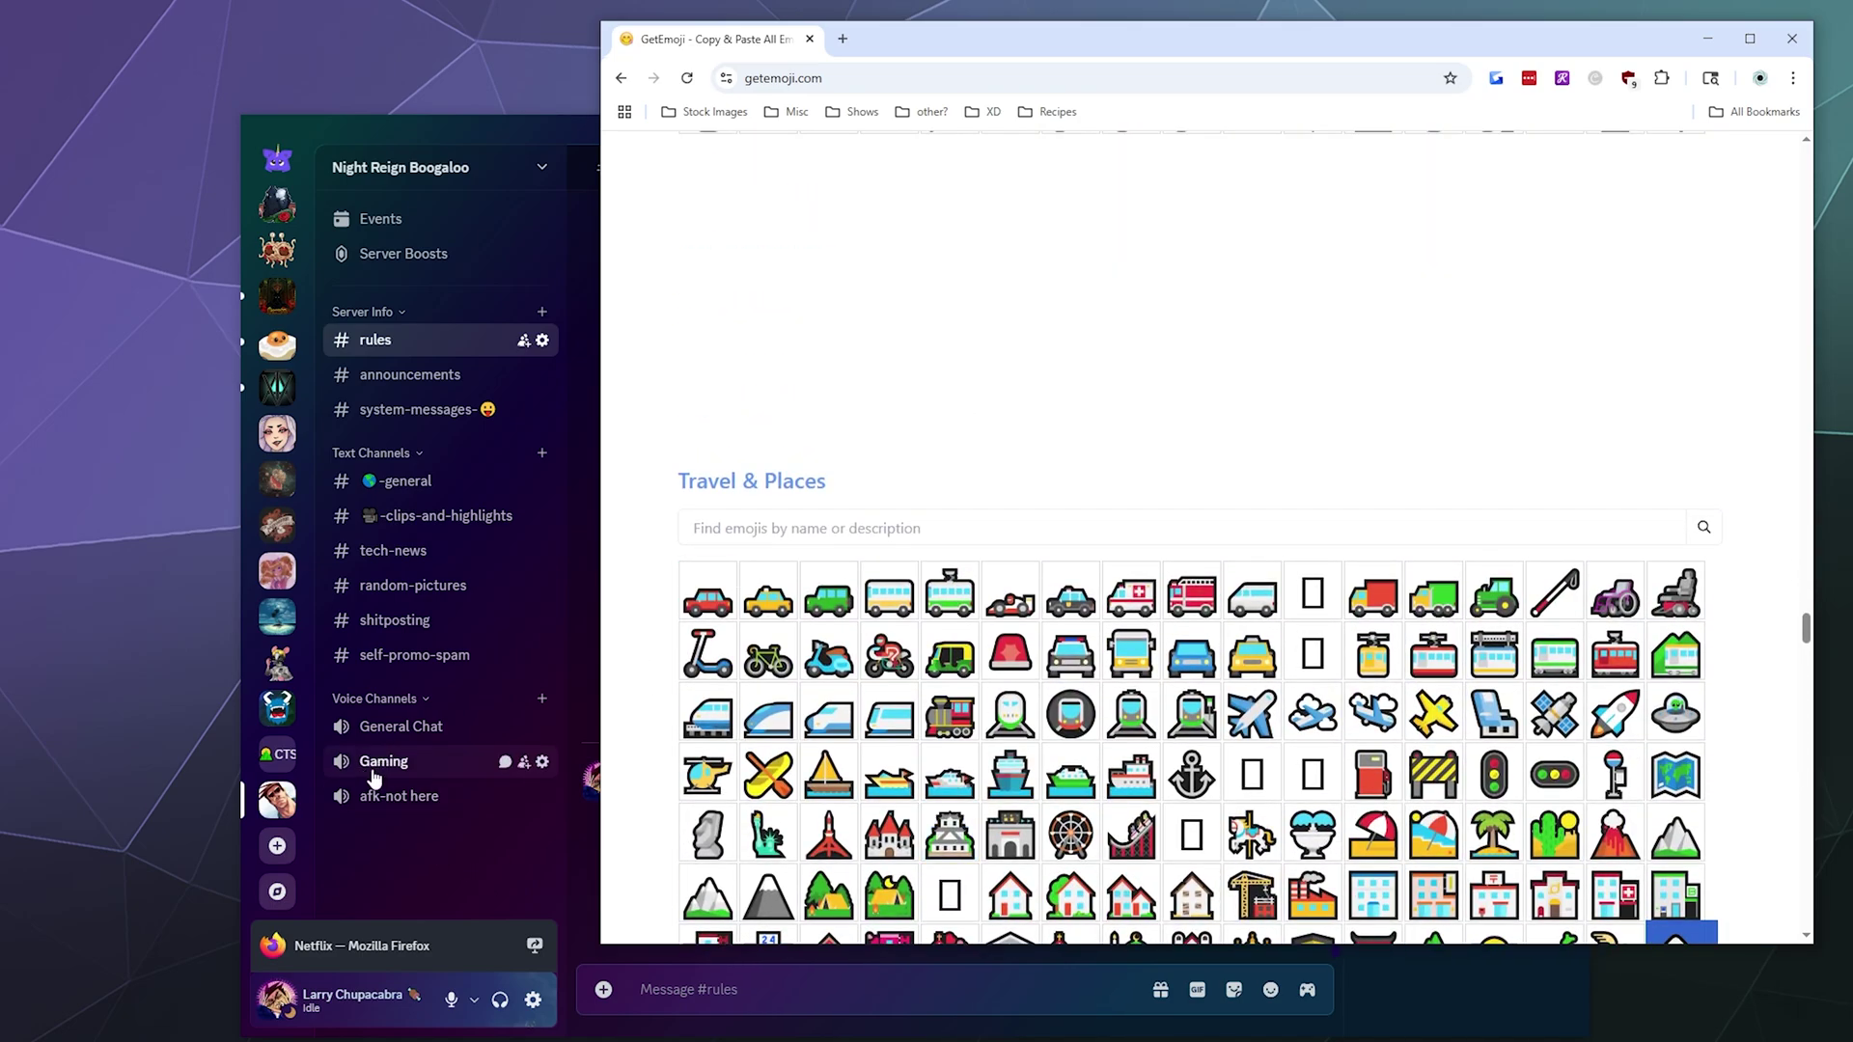
pyautogui.scroll(-5, 956, 711)
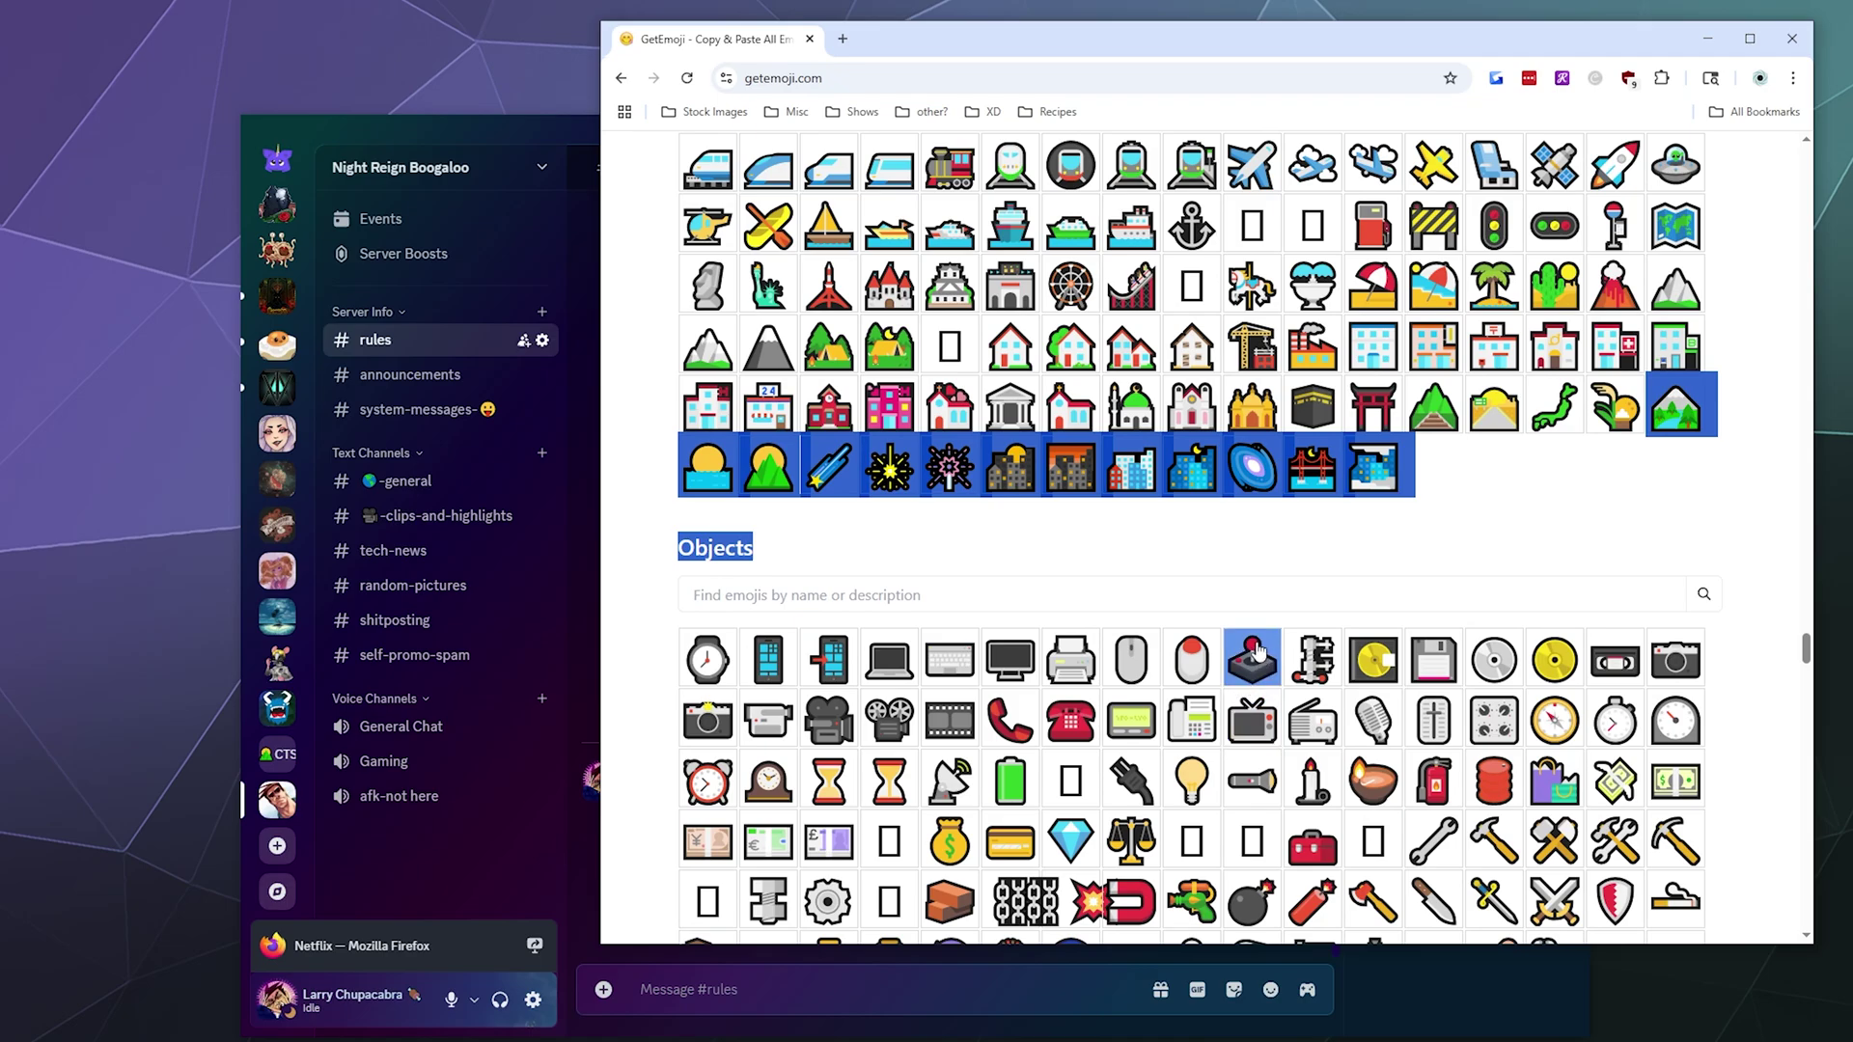
pyautogui.click(1257, 653)
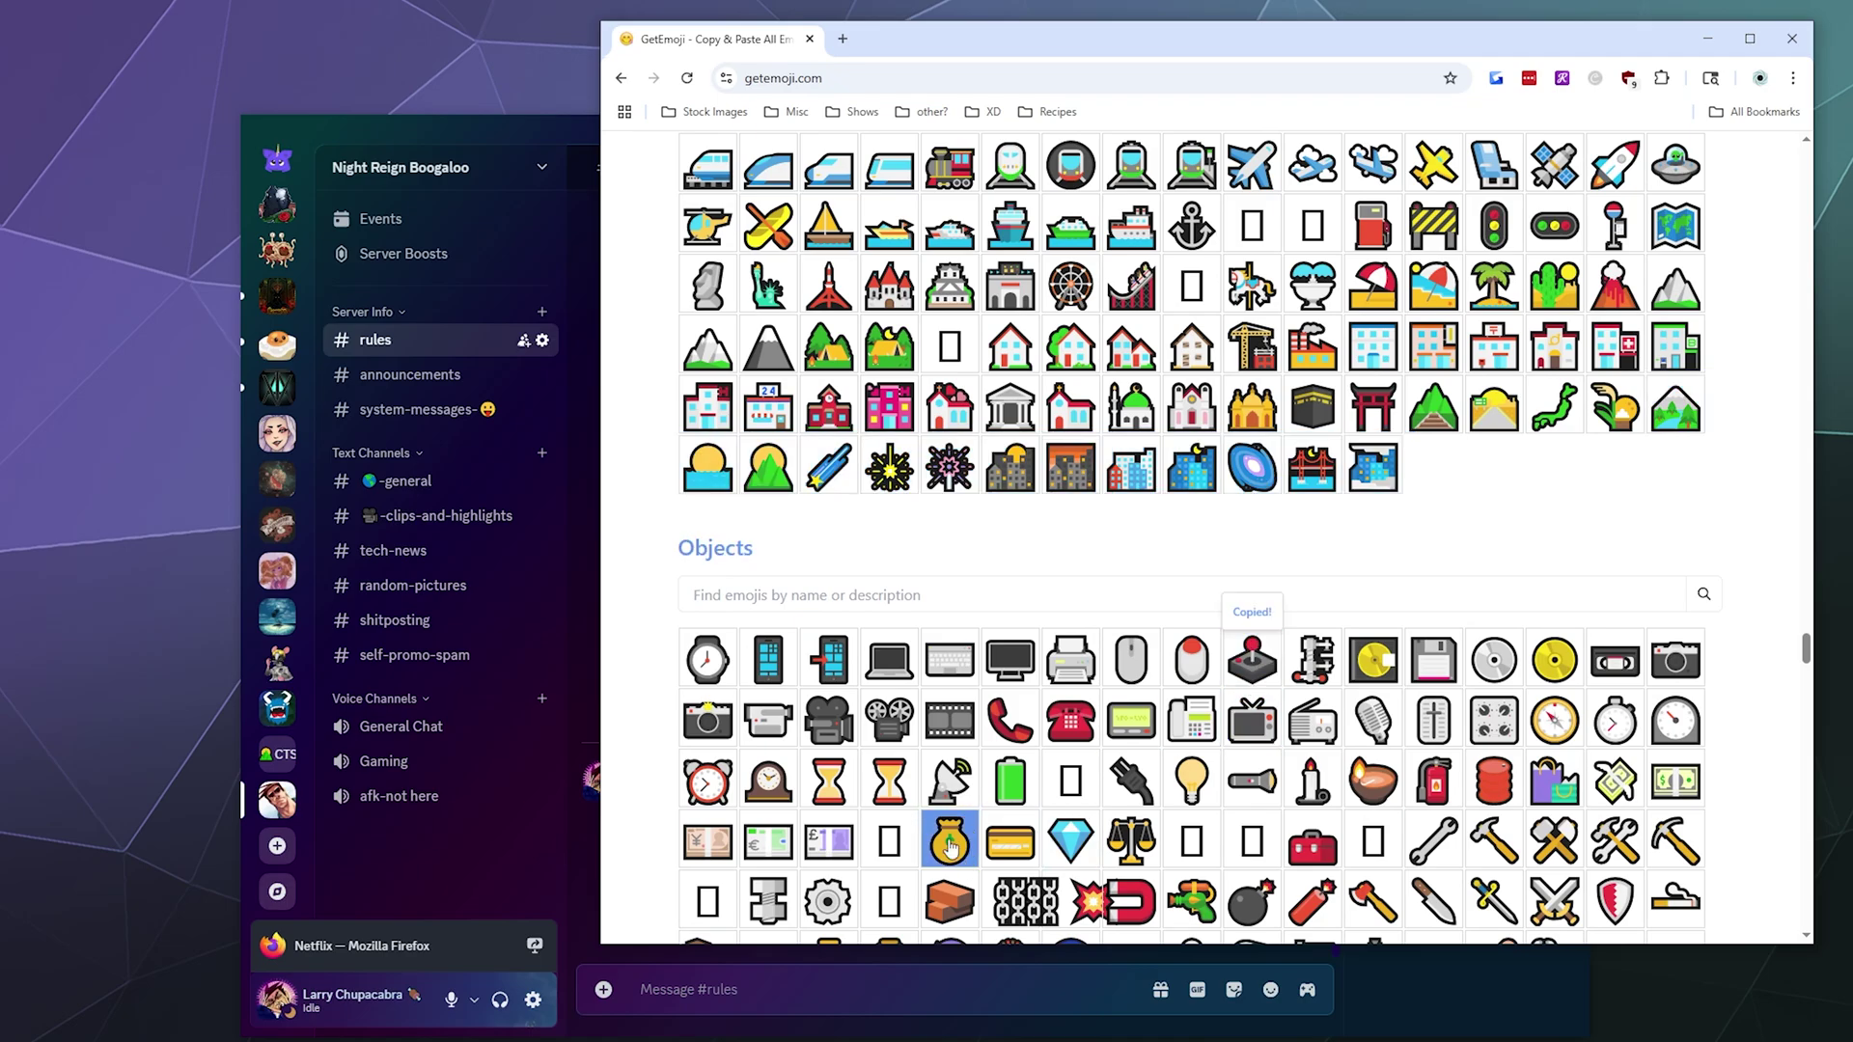
pyautogui.click(339, 922)
pyautogui.click(506, 762)
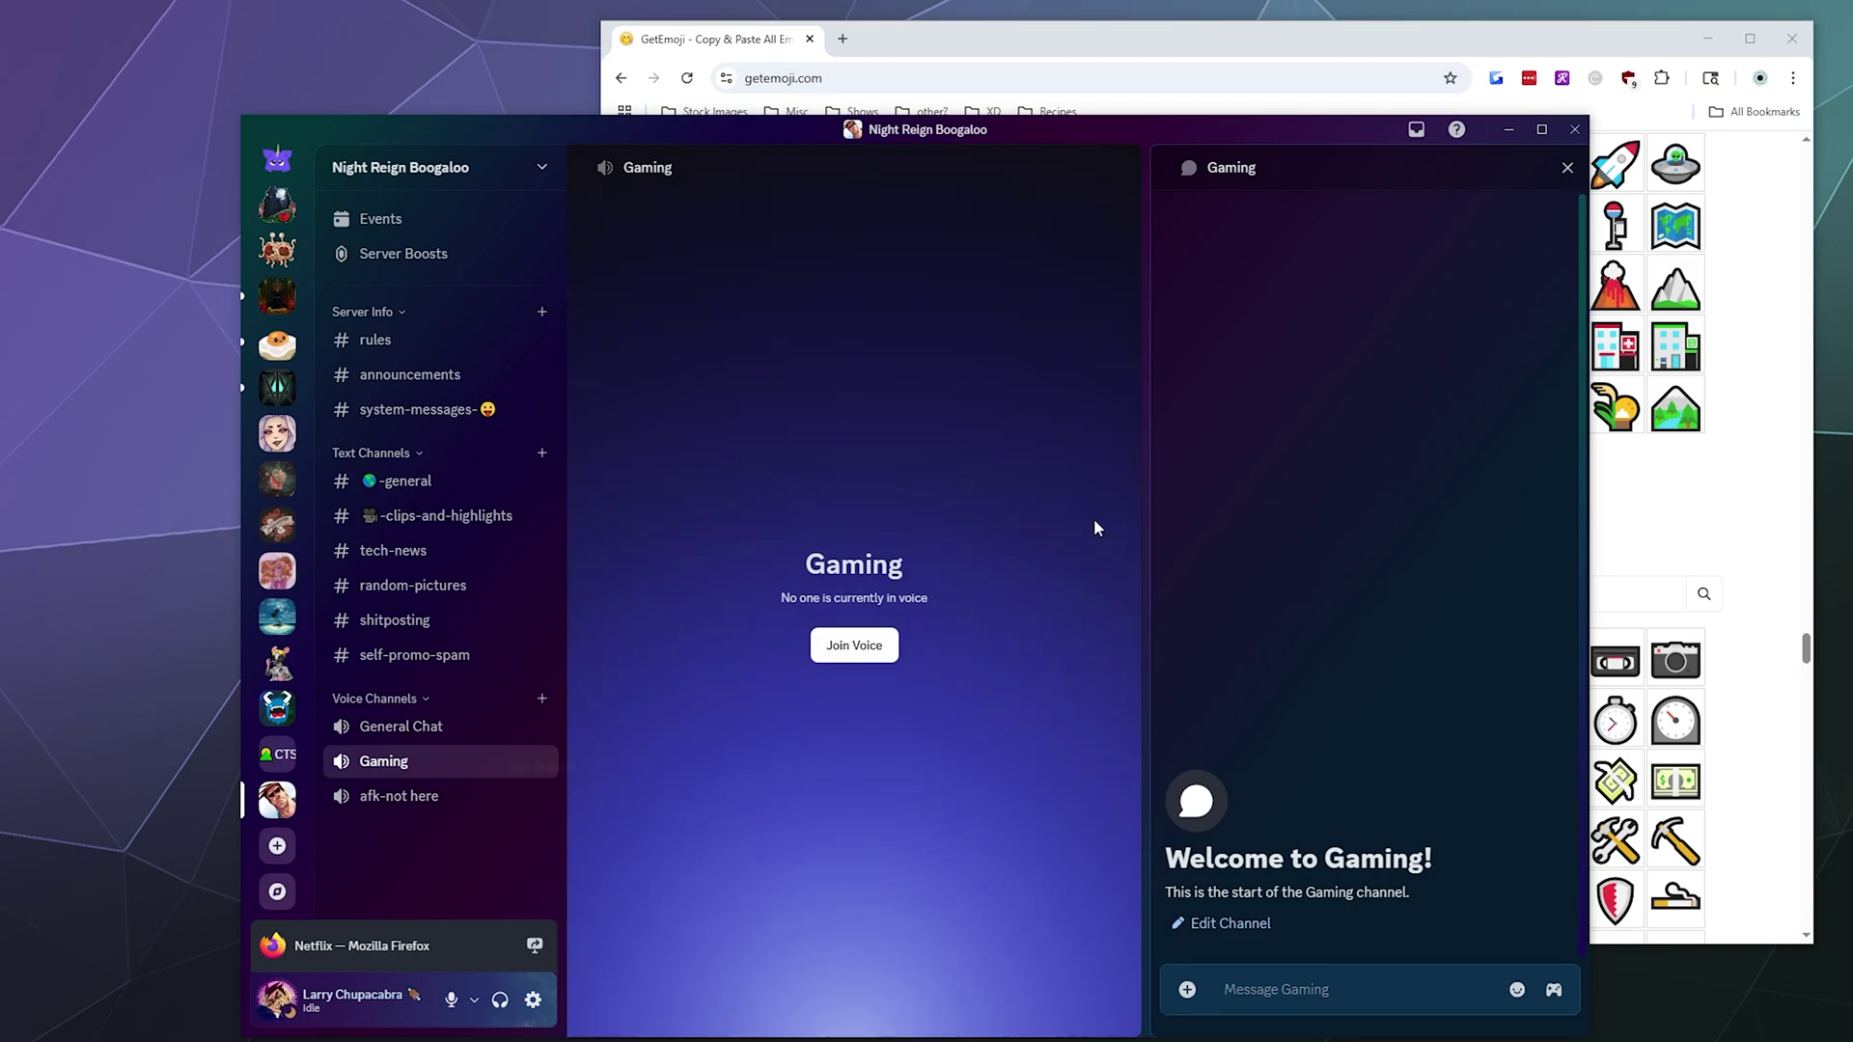
# Close the chat panel and save the Gaming voice channel with the joystick emoji before its name.
pyautogui.click(1568, 167)
pyautogui.rightClick(402, 762)
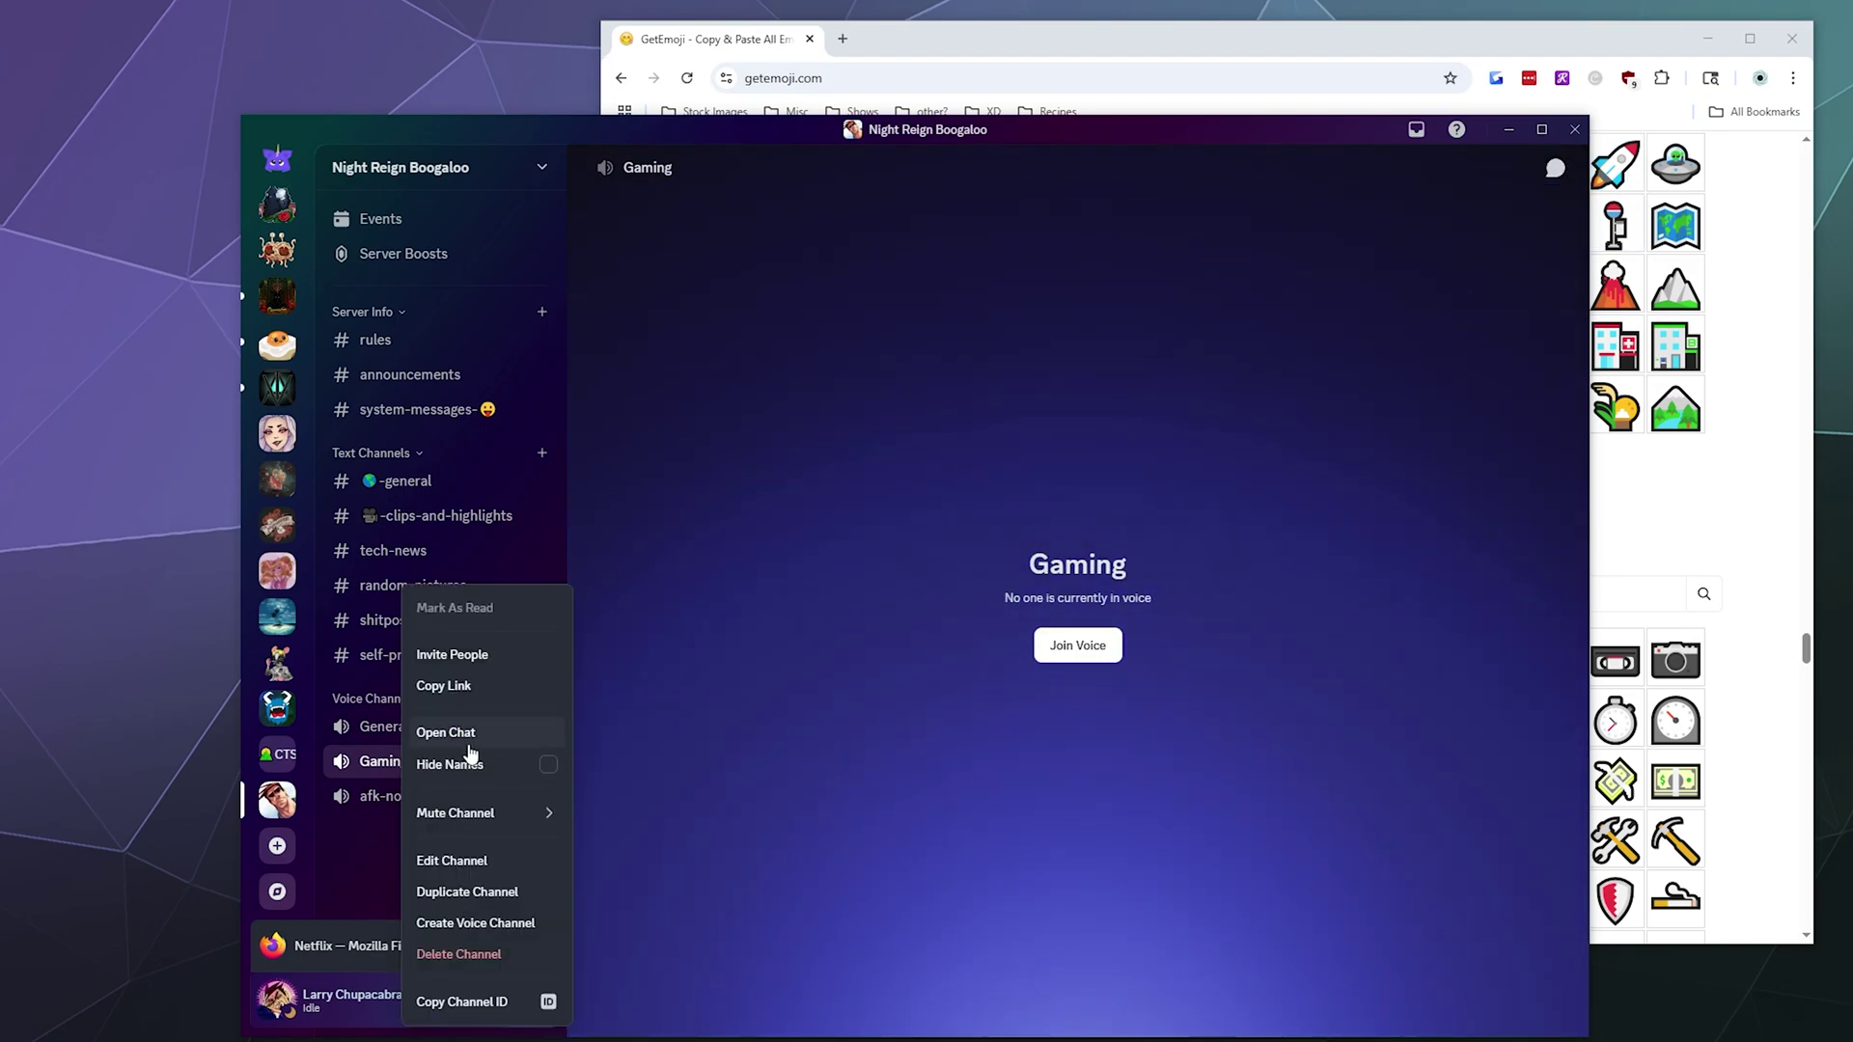
pyautogui.click(453, 862)
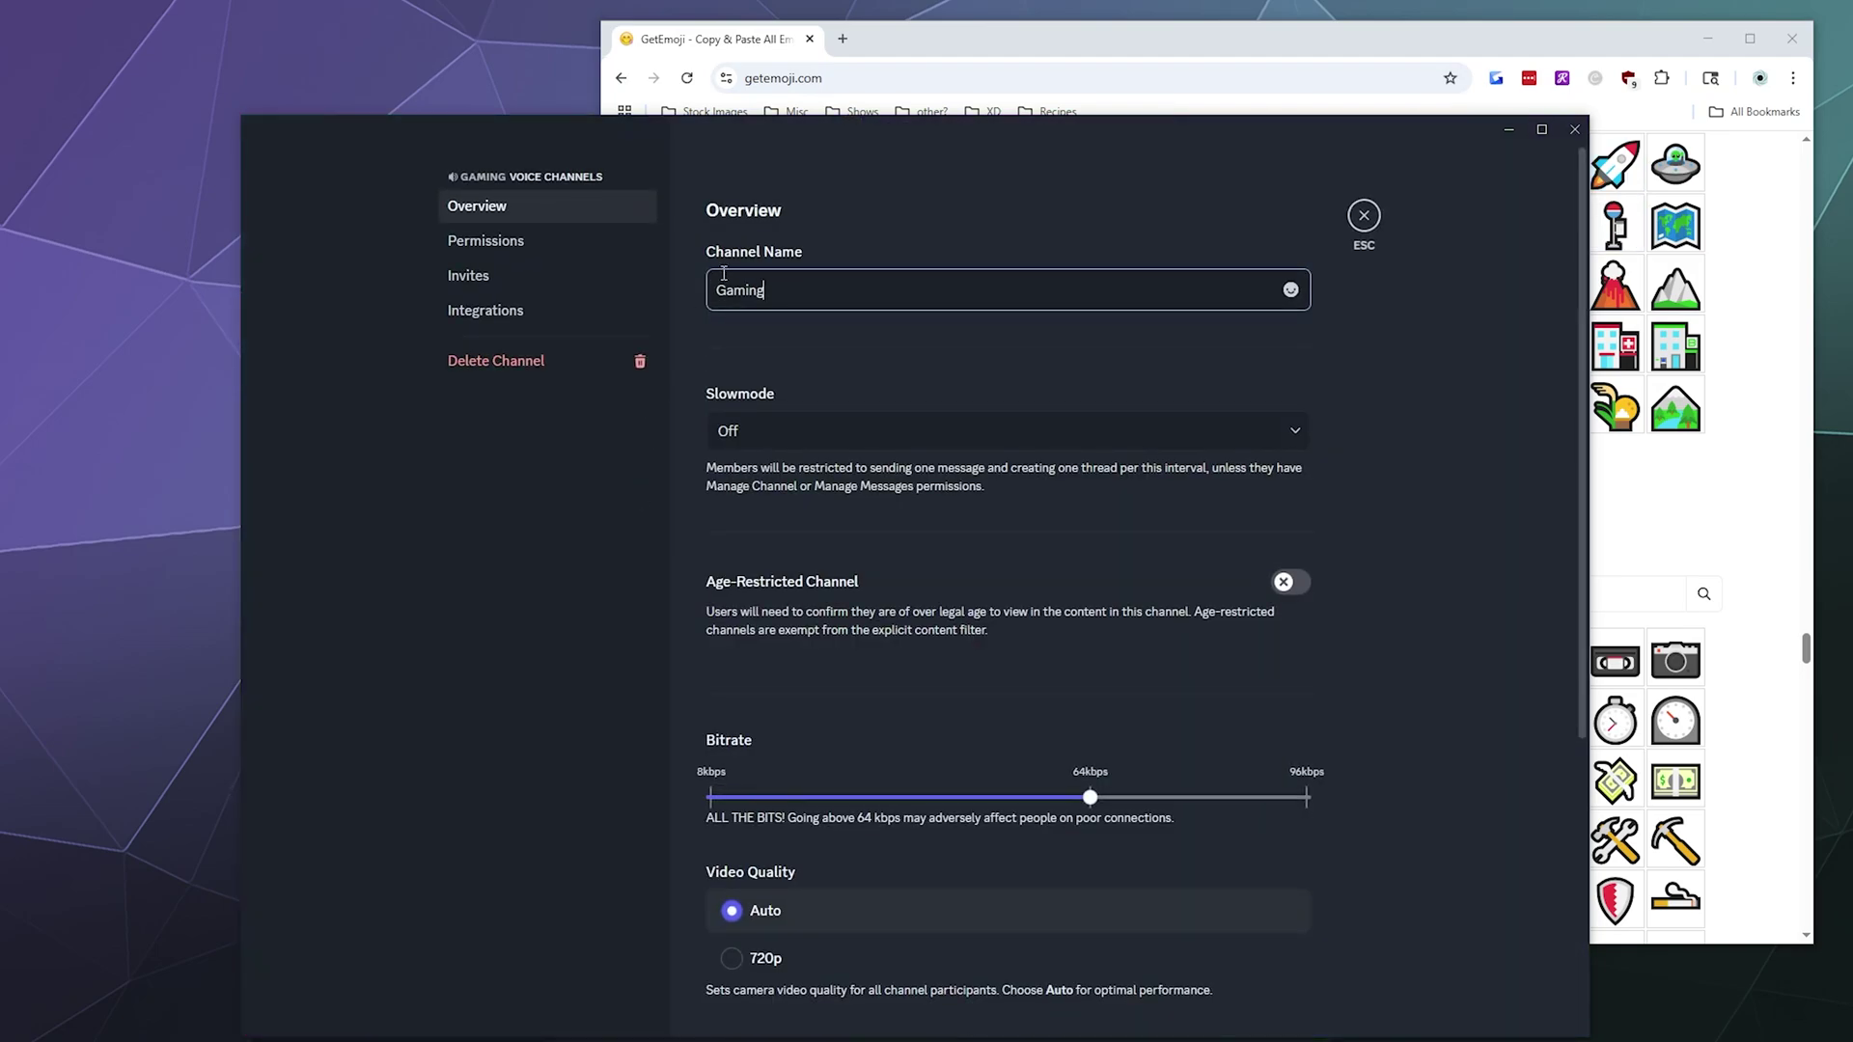
pyautogui.hotkey('ctrl', 'v')
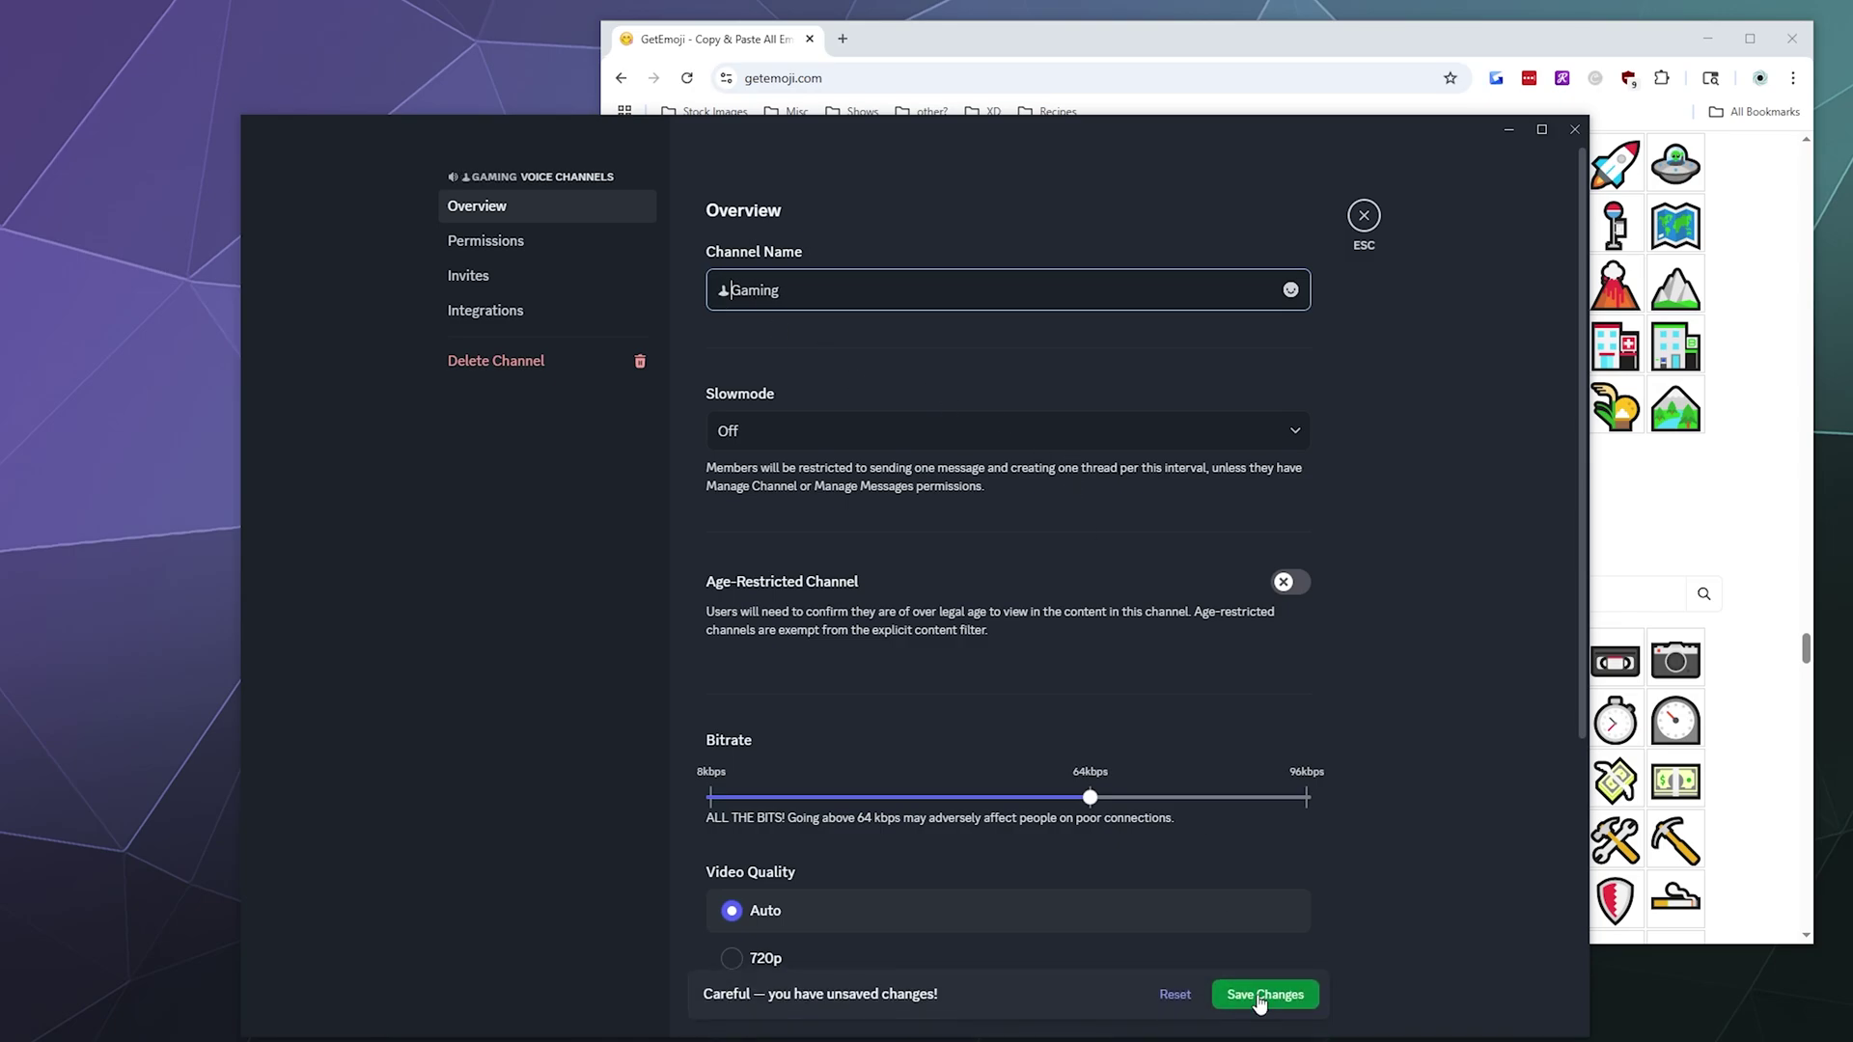
pyautogui.click(1262, 995)
pyautogui.click(1363, 215)
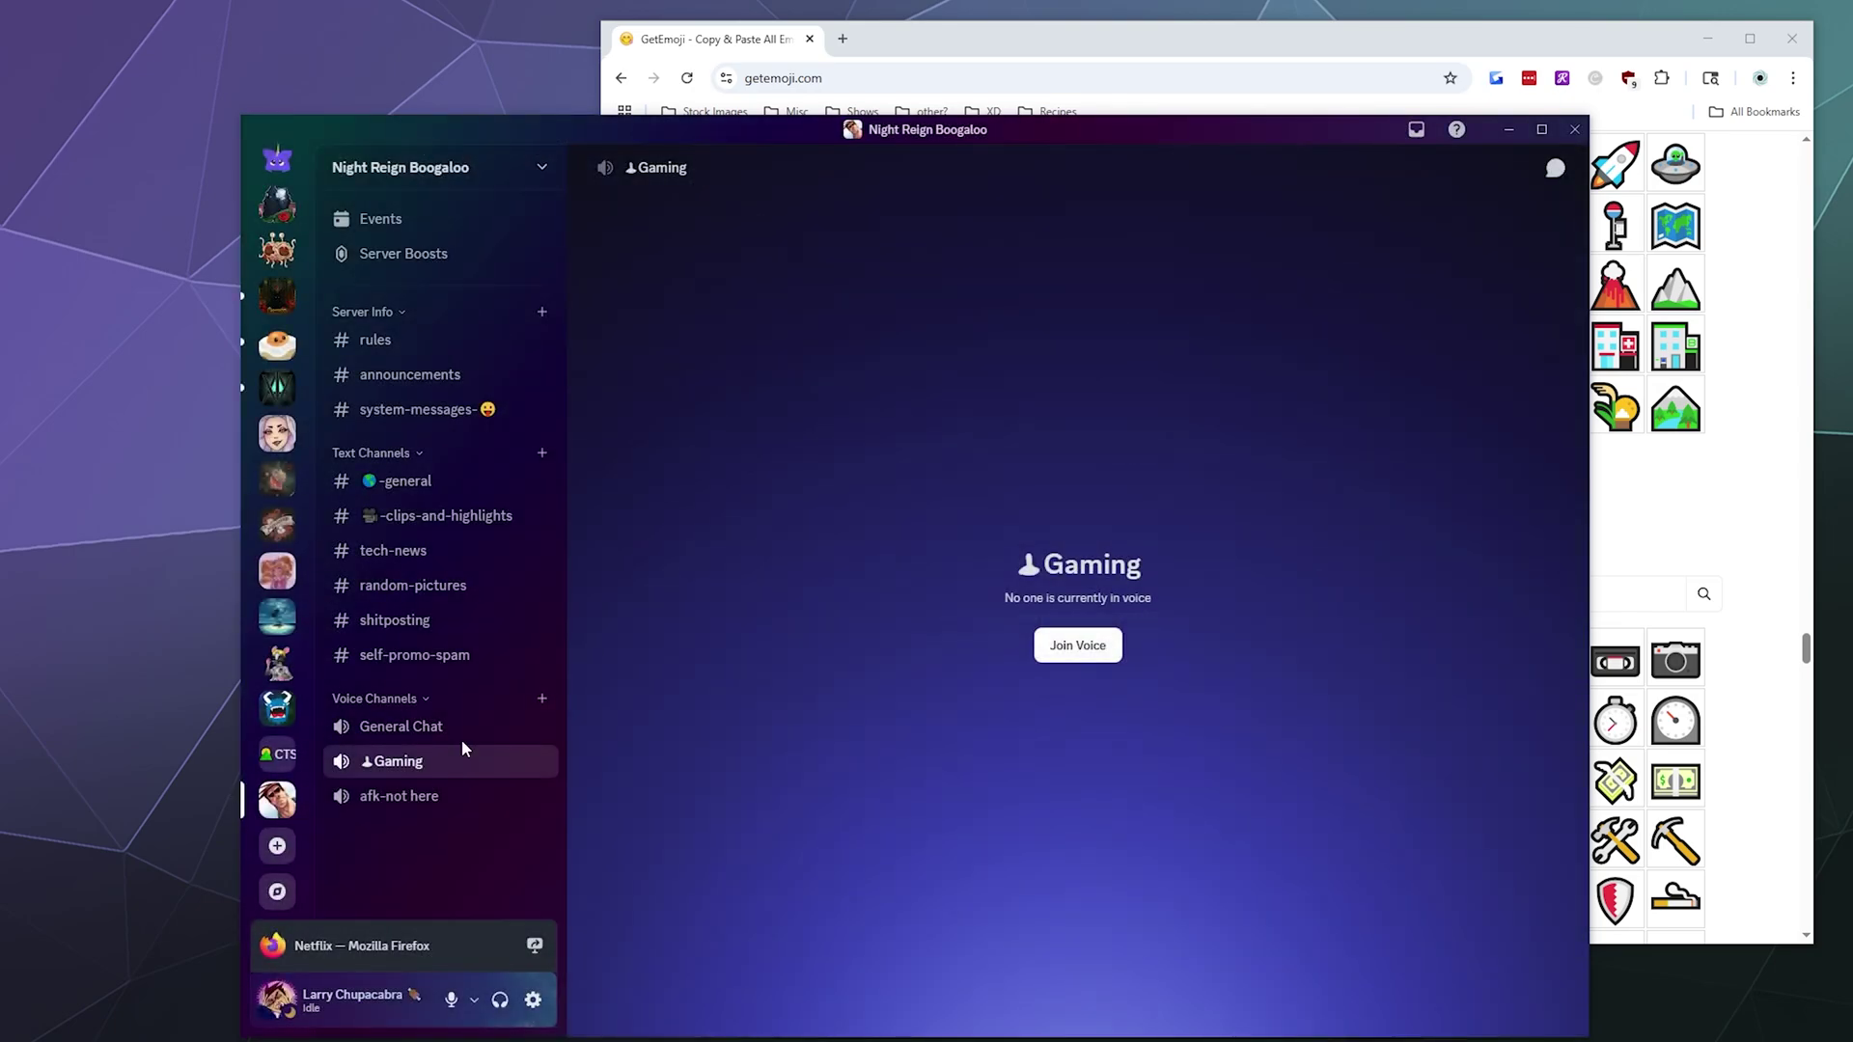
# Scroll to GetEmoji's Objects grid and copy the water pistol emoji.
pyautogui.click(1660, 564)
pyautogui.scroll(-5, 1288, 580)
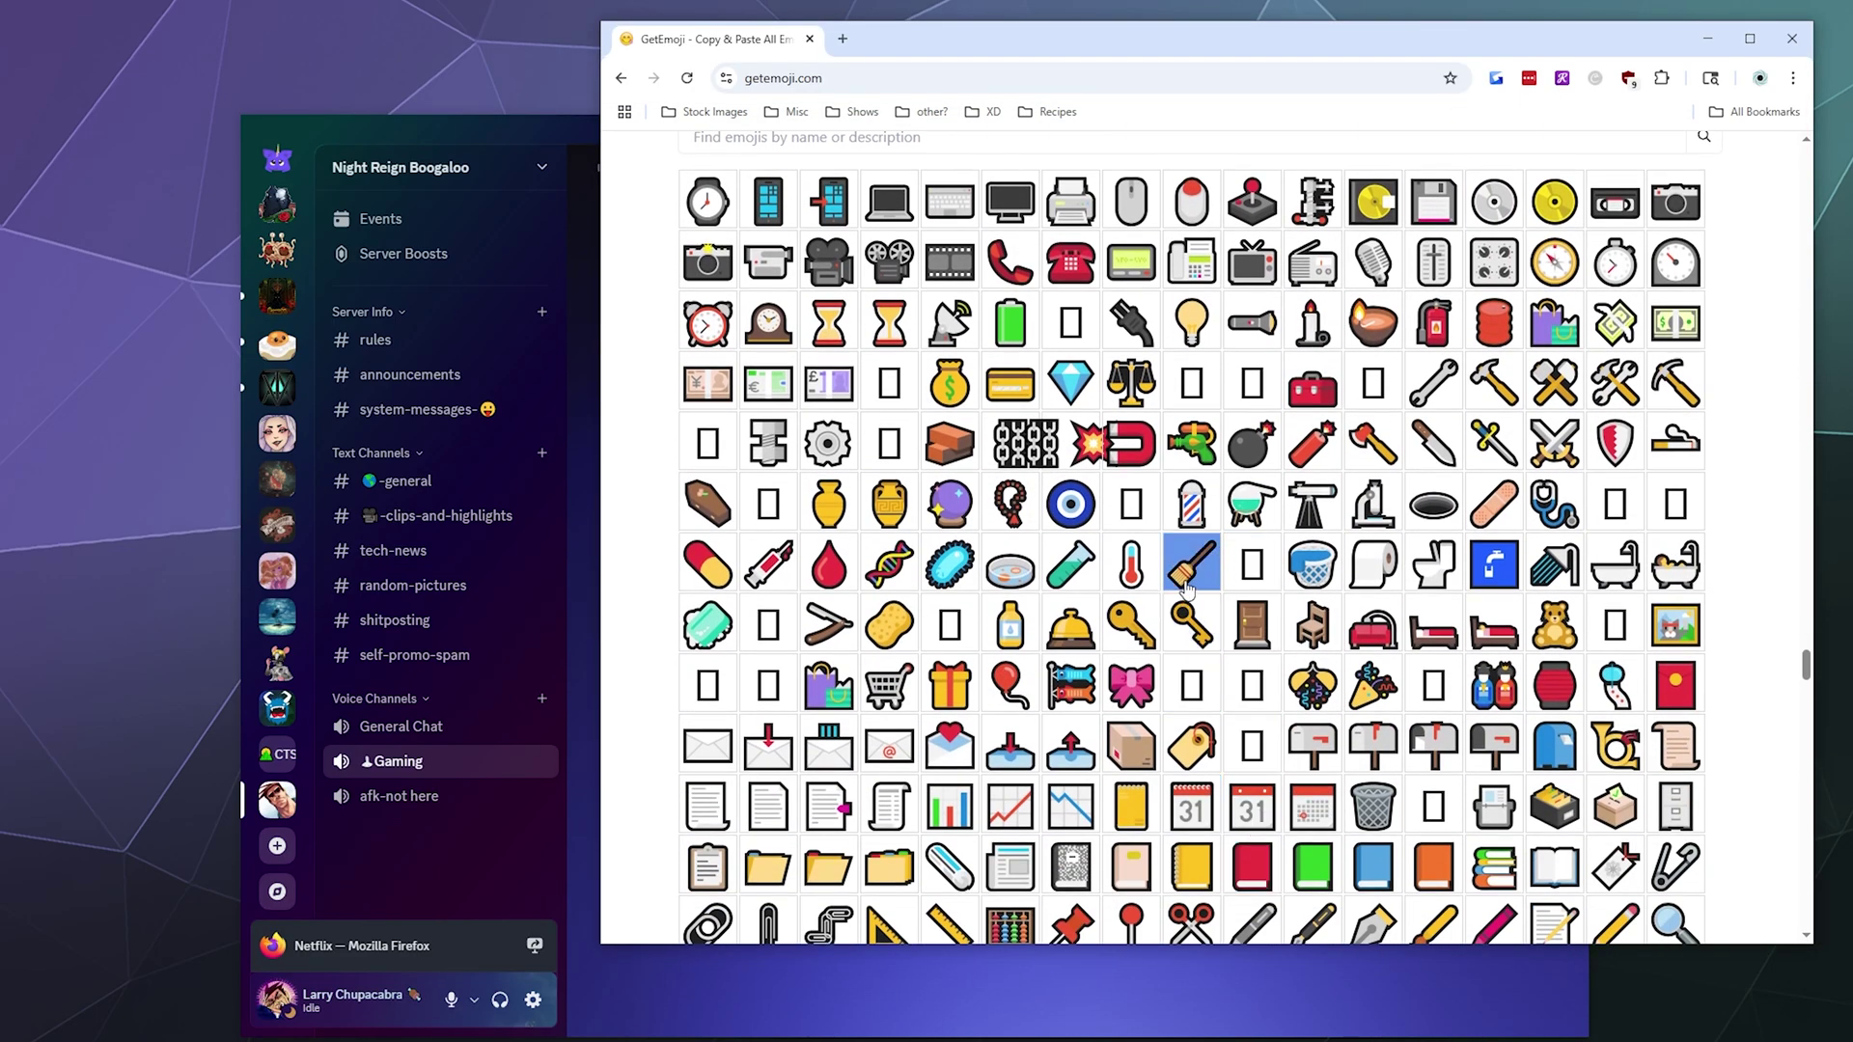
pyautogui.scroll(-6, 1040, 524)
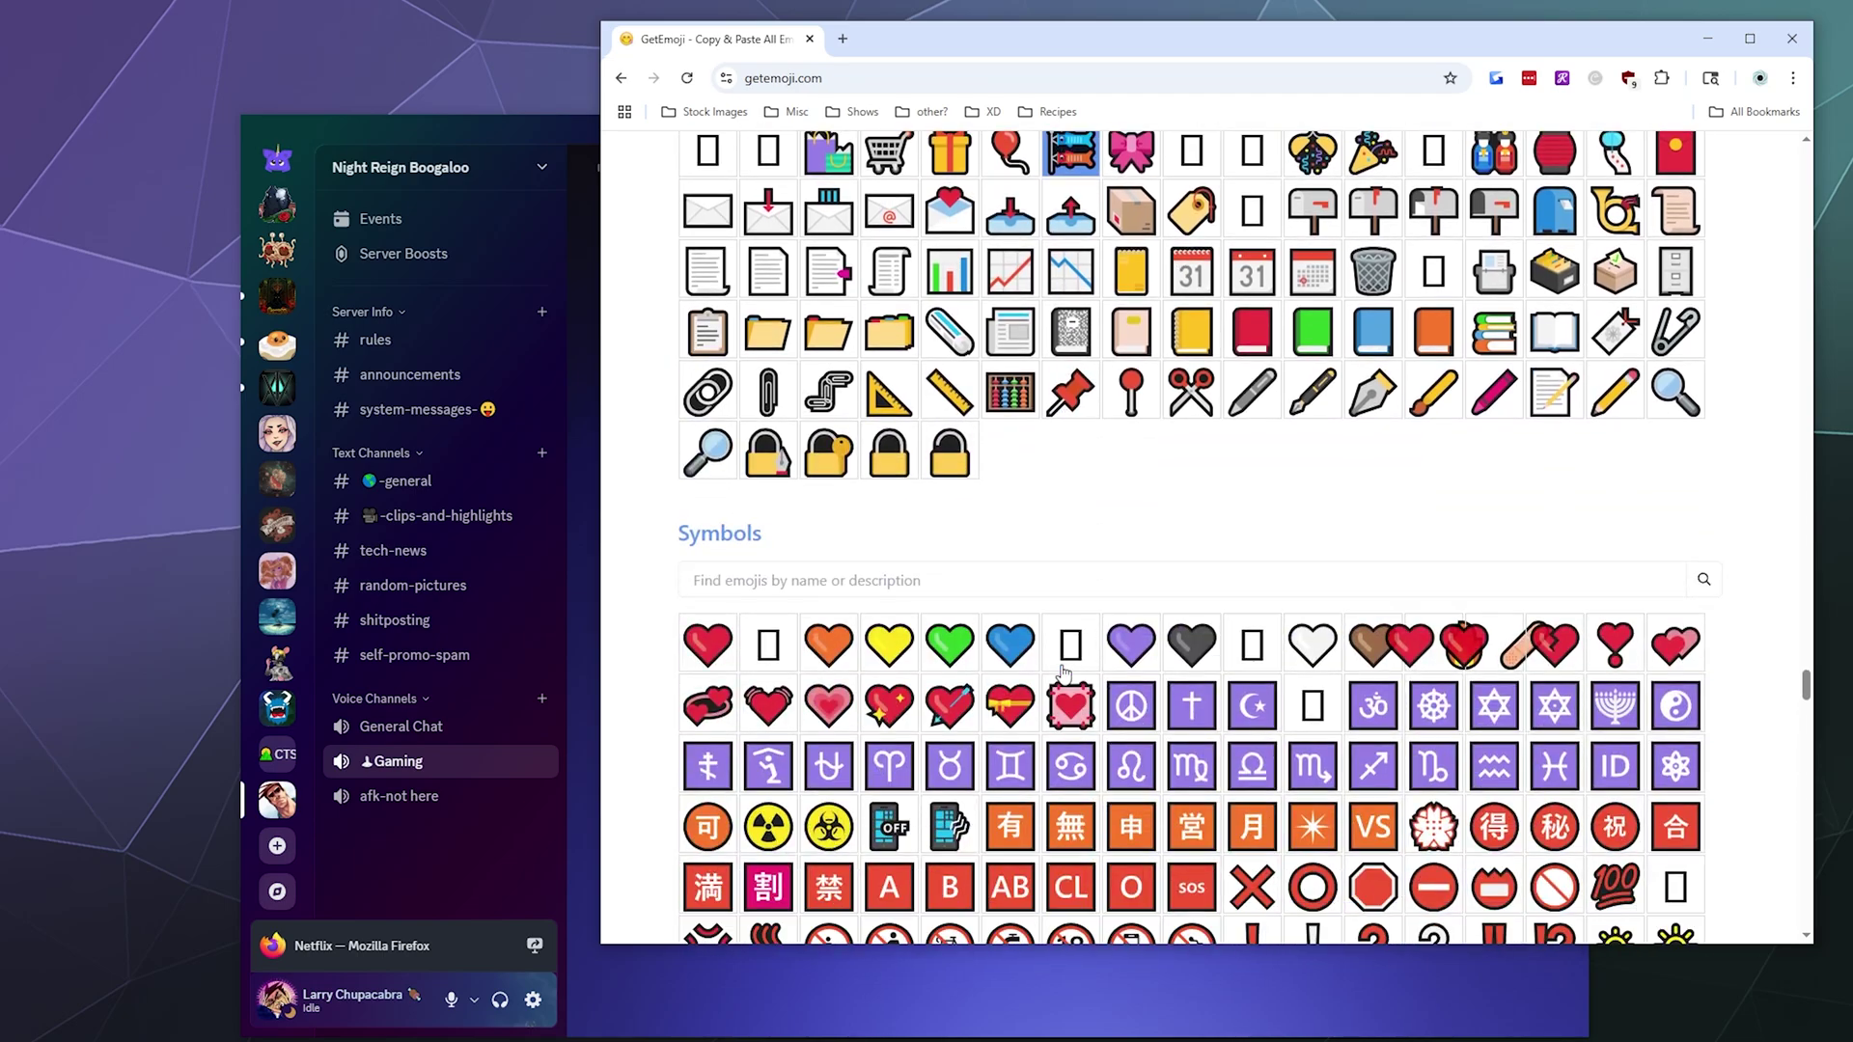
pyautogui.scroll(7, 1039, 521)
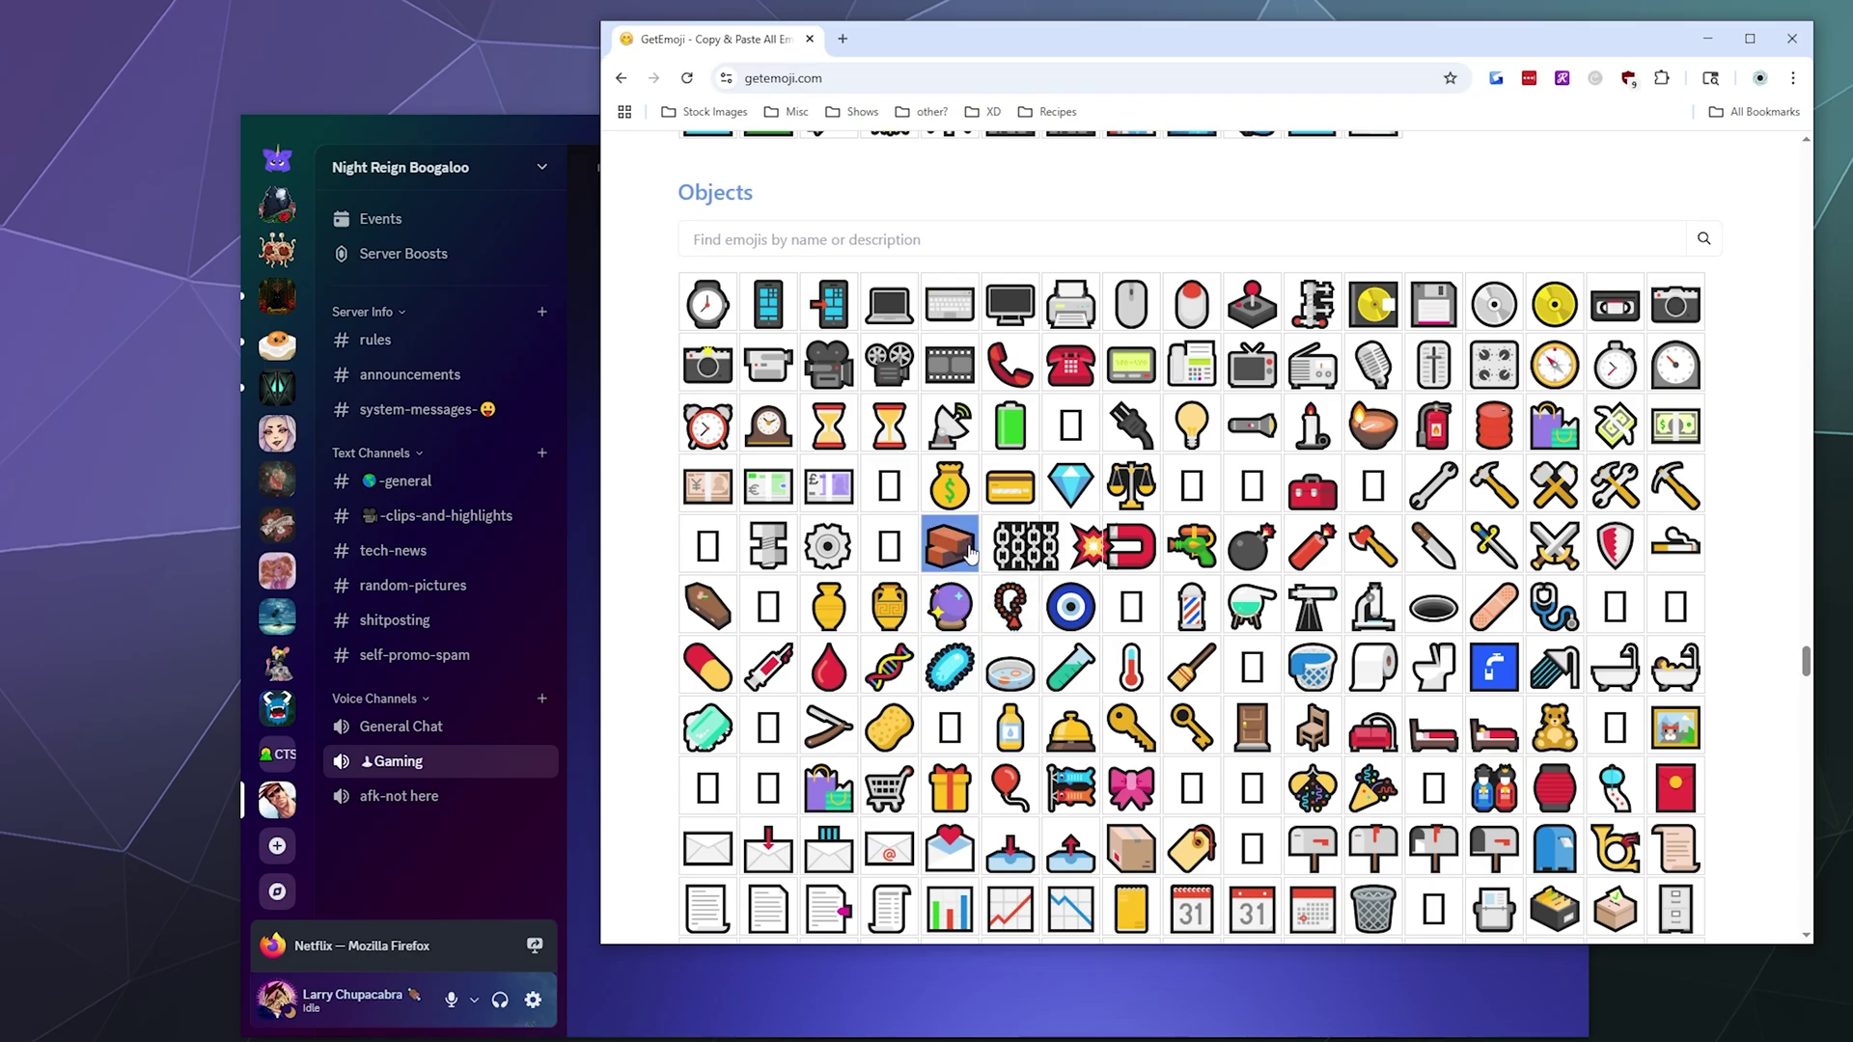
pyautogui.click(1208, 564)
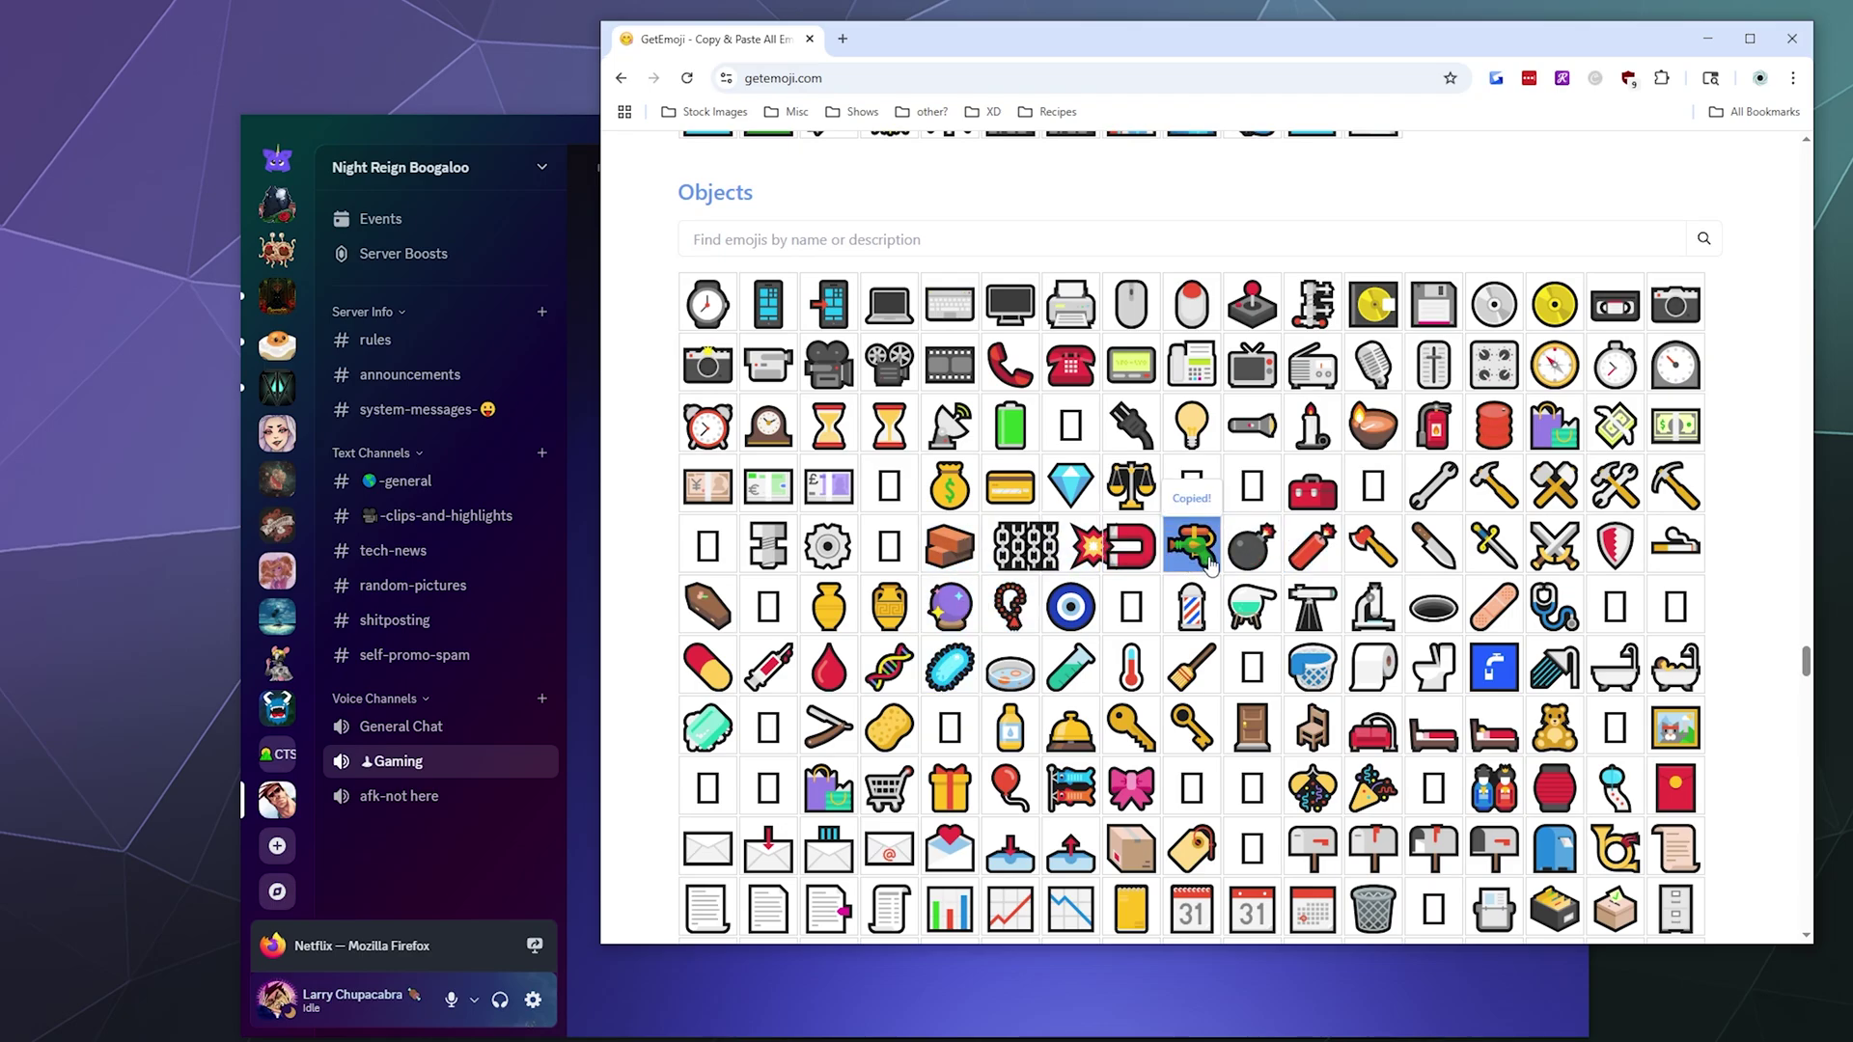
# Swap the joystick for the water pistol emoji in the Gaming channel's name and save.
pyautogui.click(436, 868)
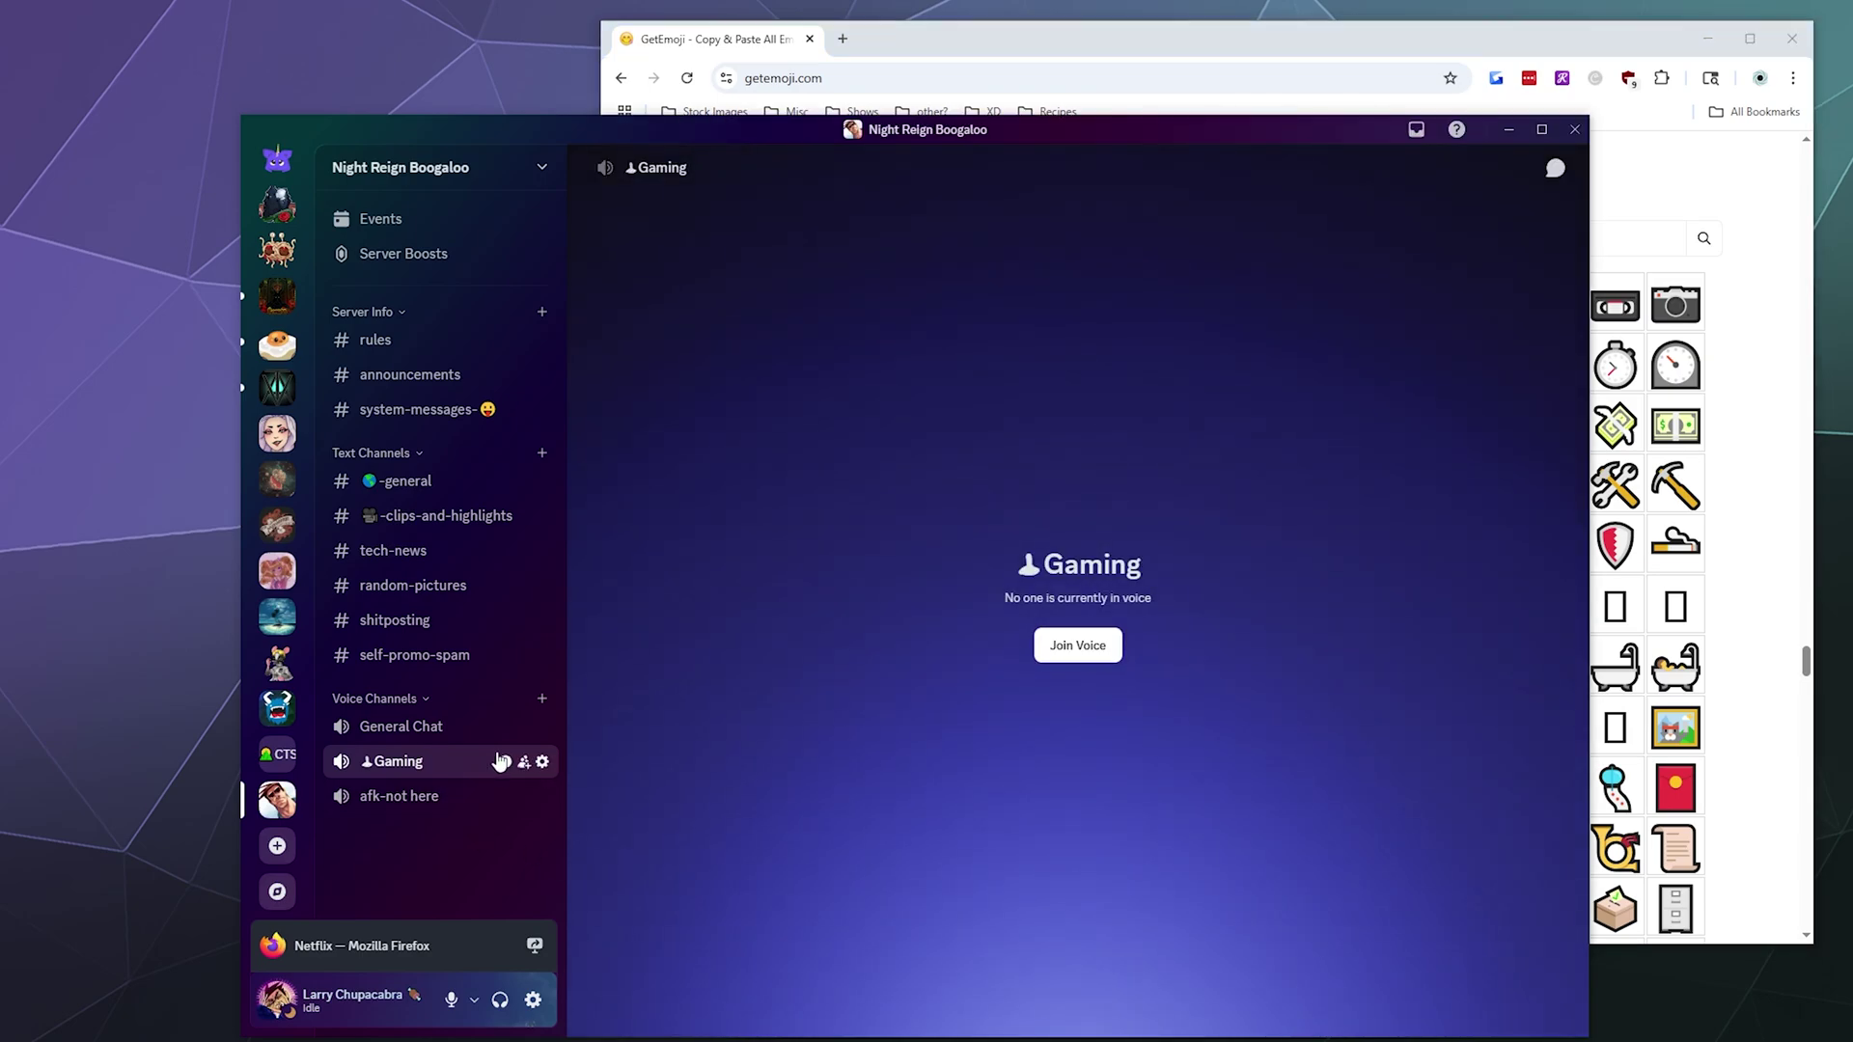
pyautogui.rightClick(454, 762)
pyautogui.click(502, 857)
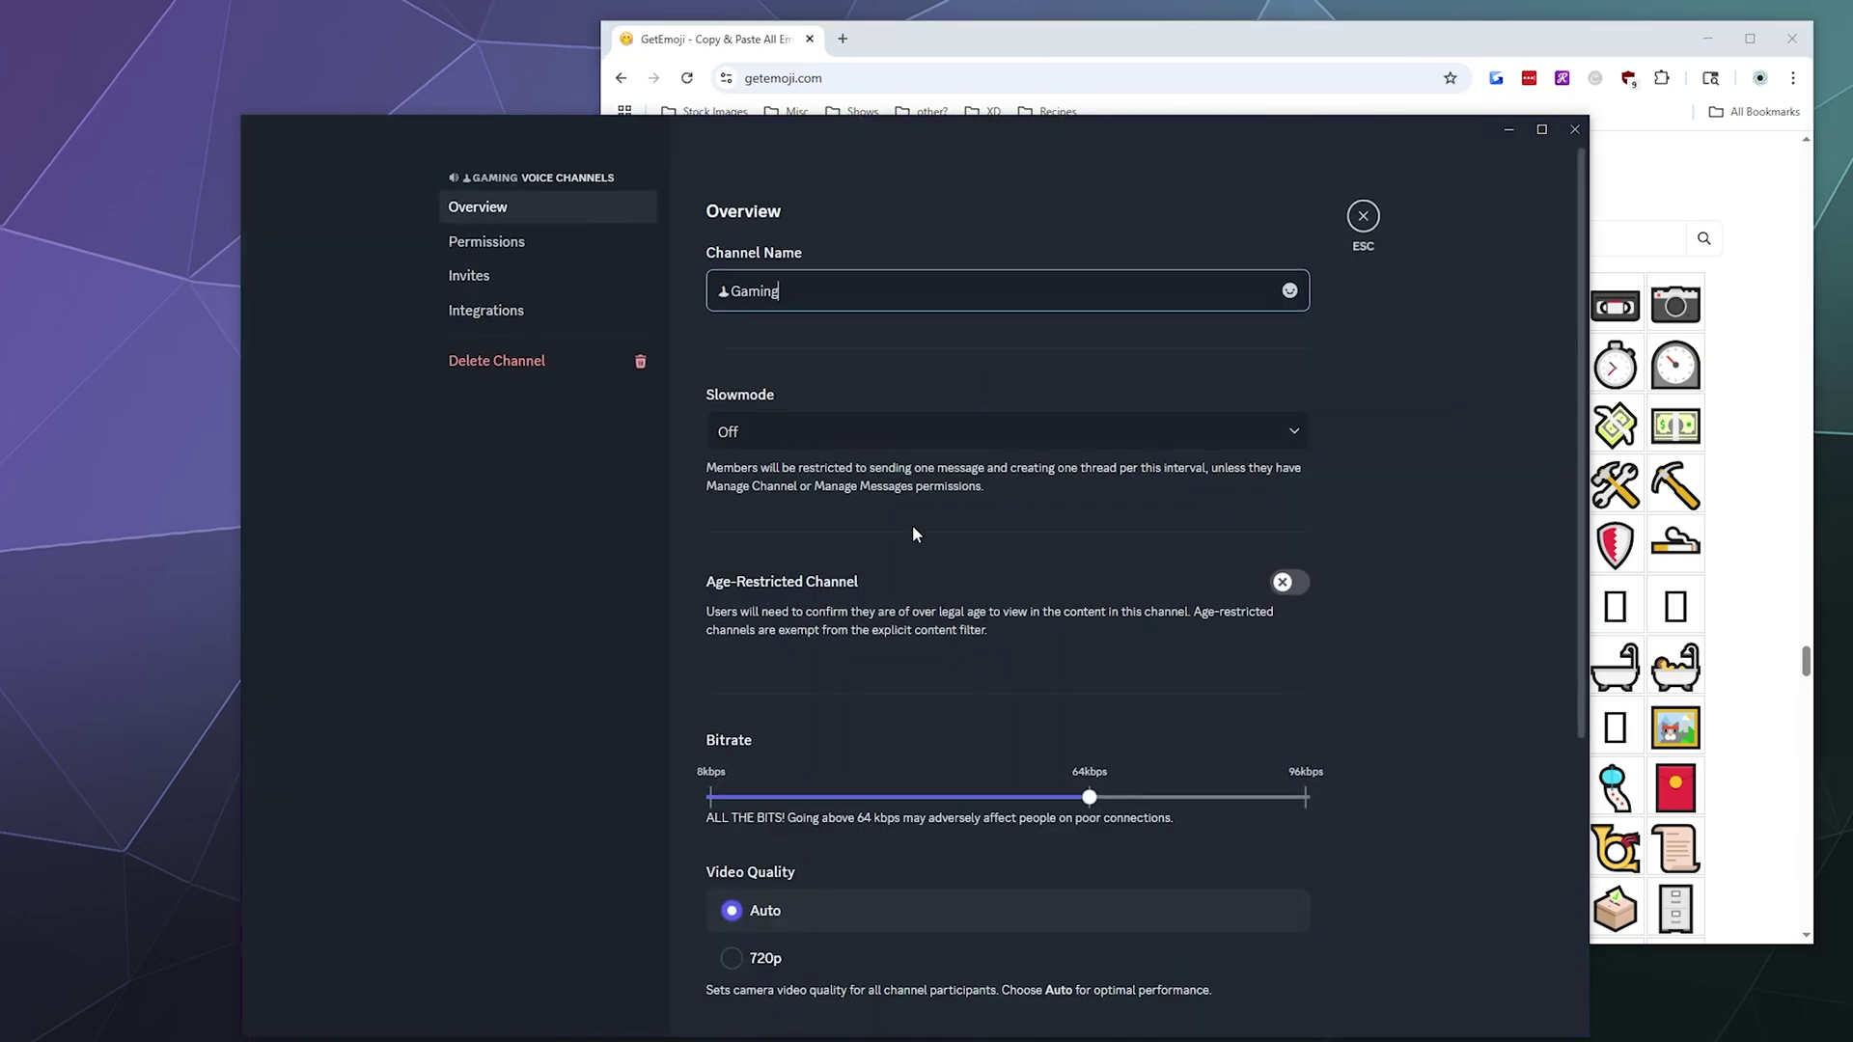
pyautogui.hotkey('ctrl', 'v')
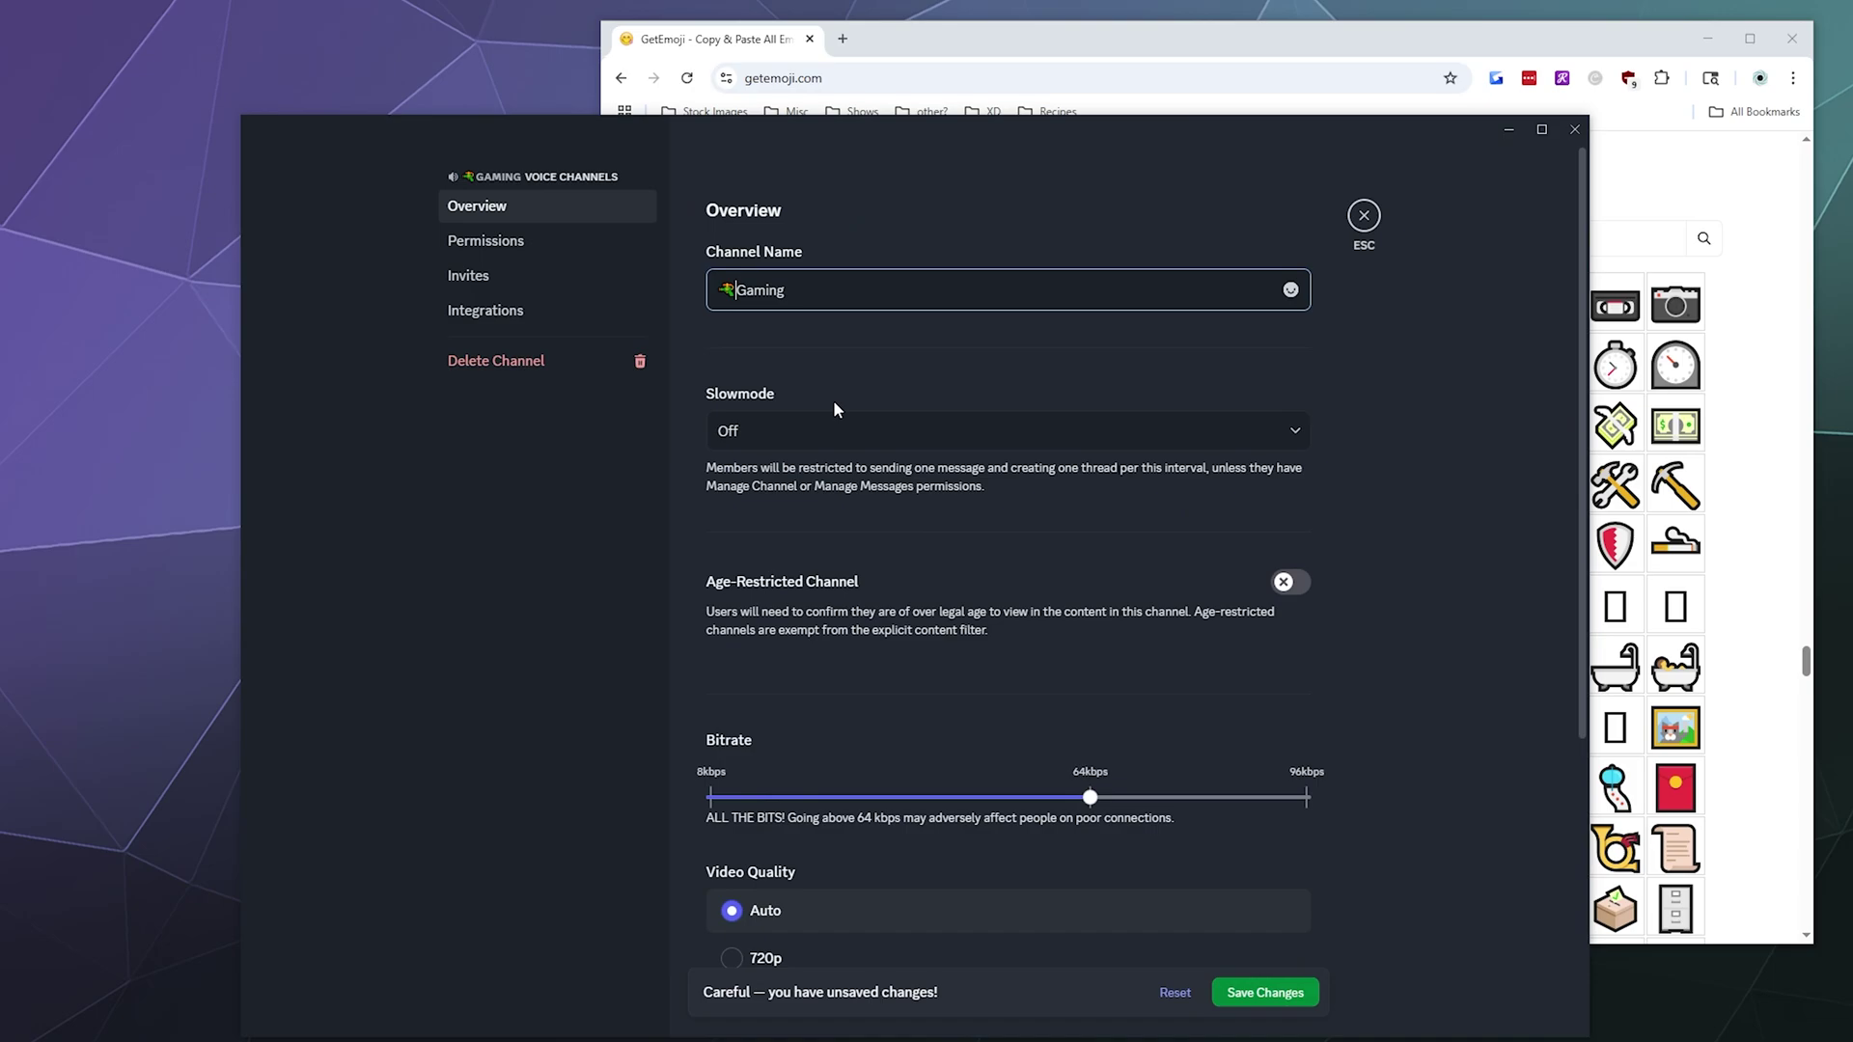
pyautogui.click(1274, 994)
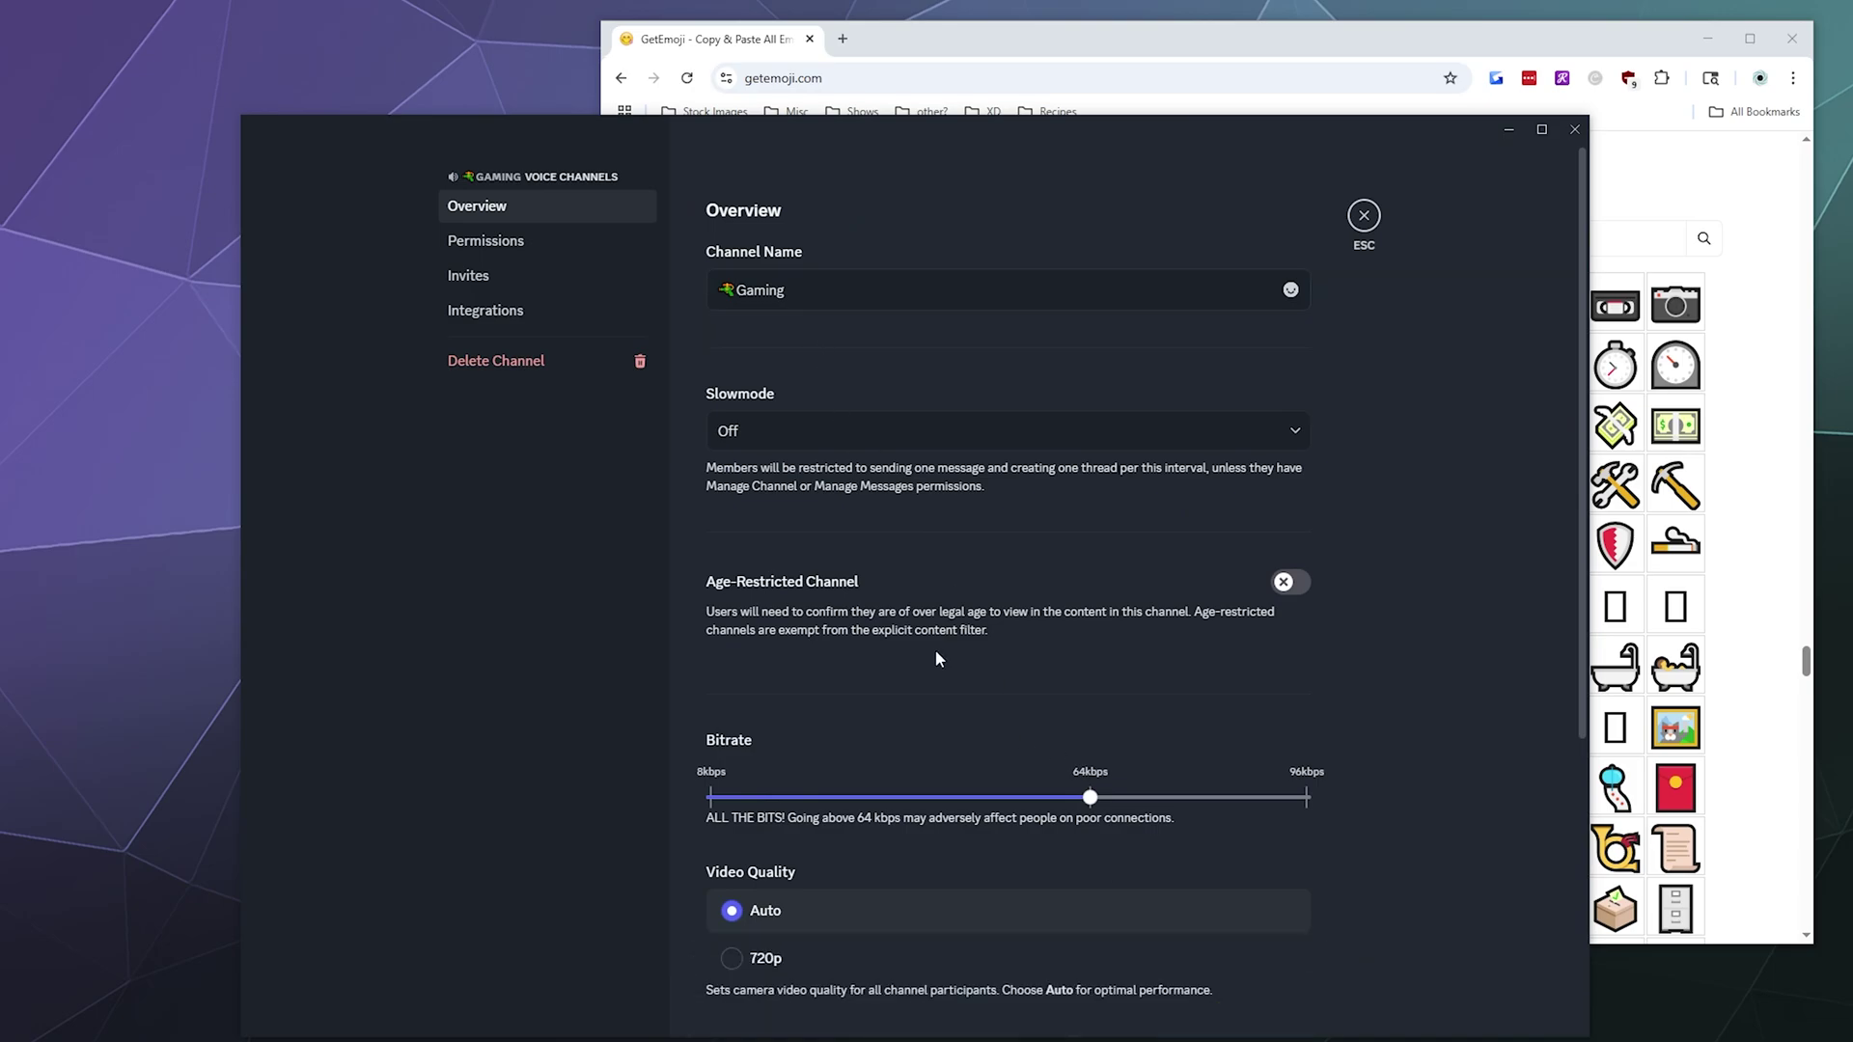
pyautogui.click(1363, 216)
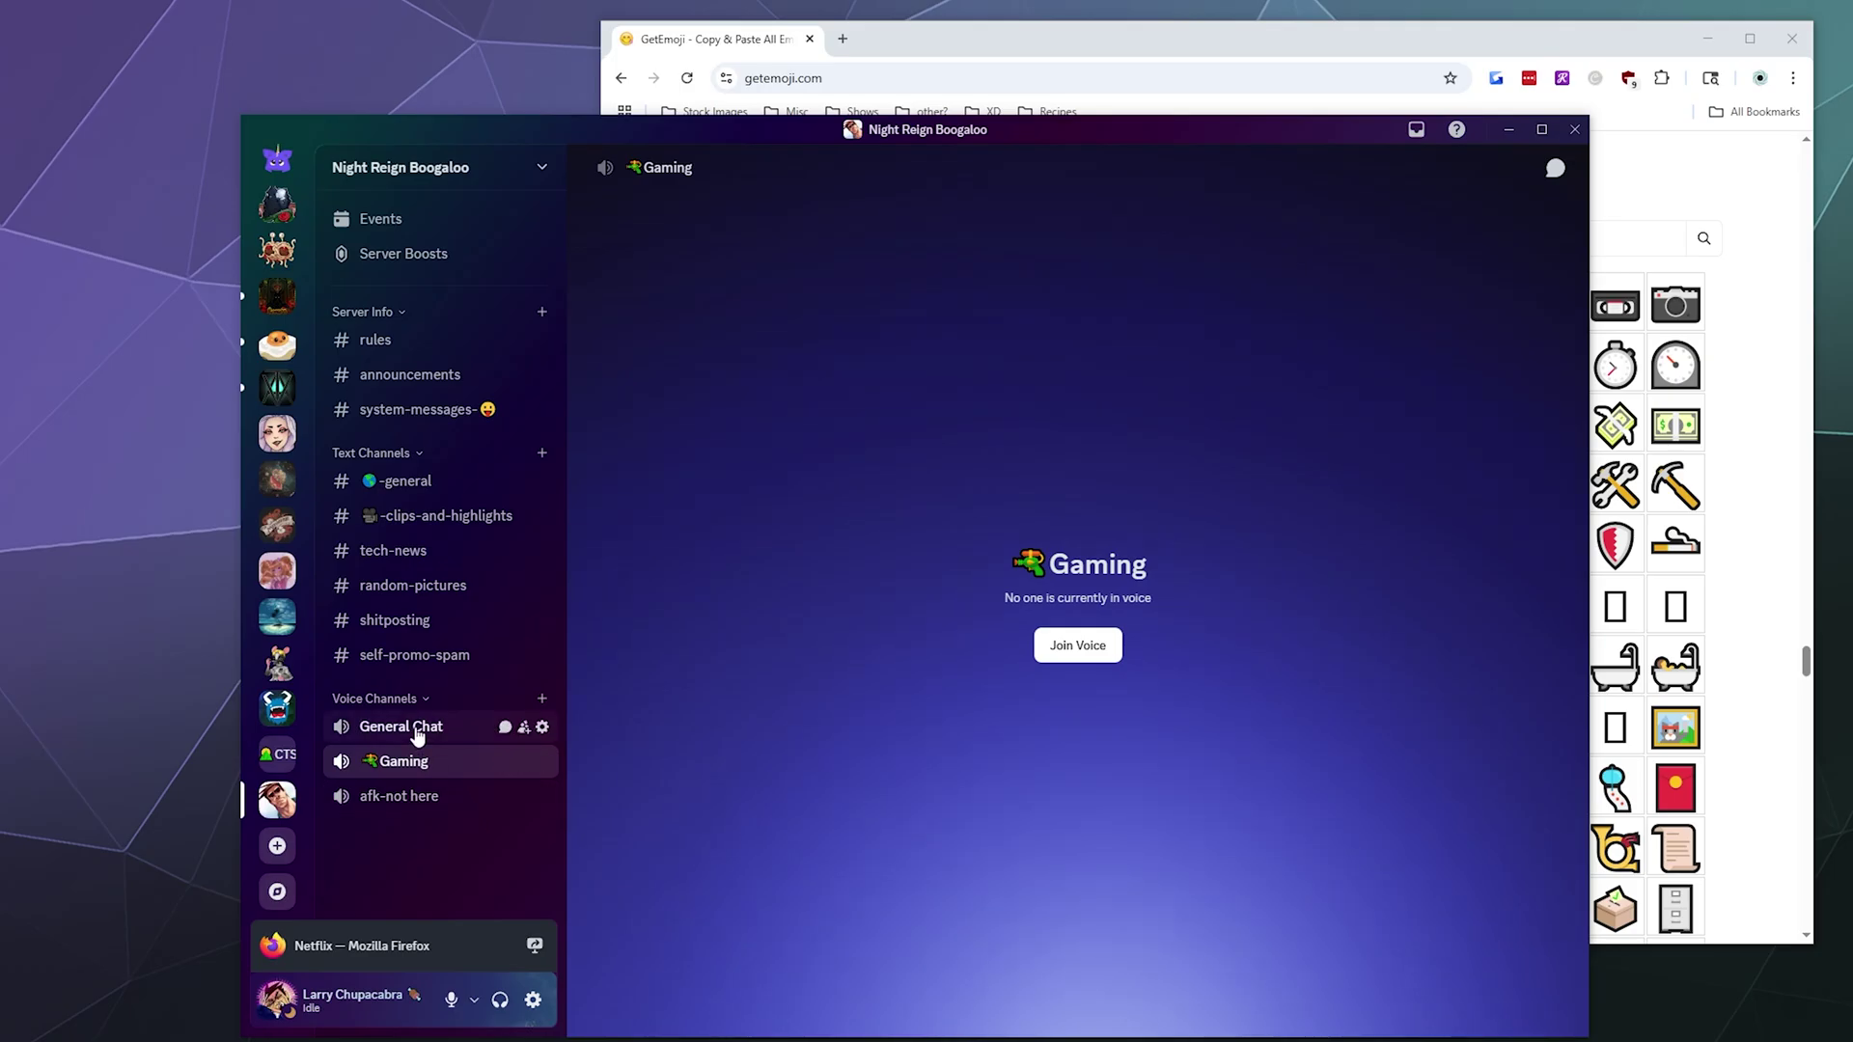
# Scroll GetEmoji's people emojis and copy the person-taking-a-bath emoji.
pyautogui.click(1759, 558)
pyautogui.scroll(-15, 1759, 558)
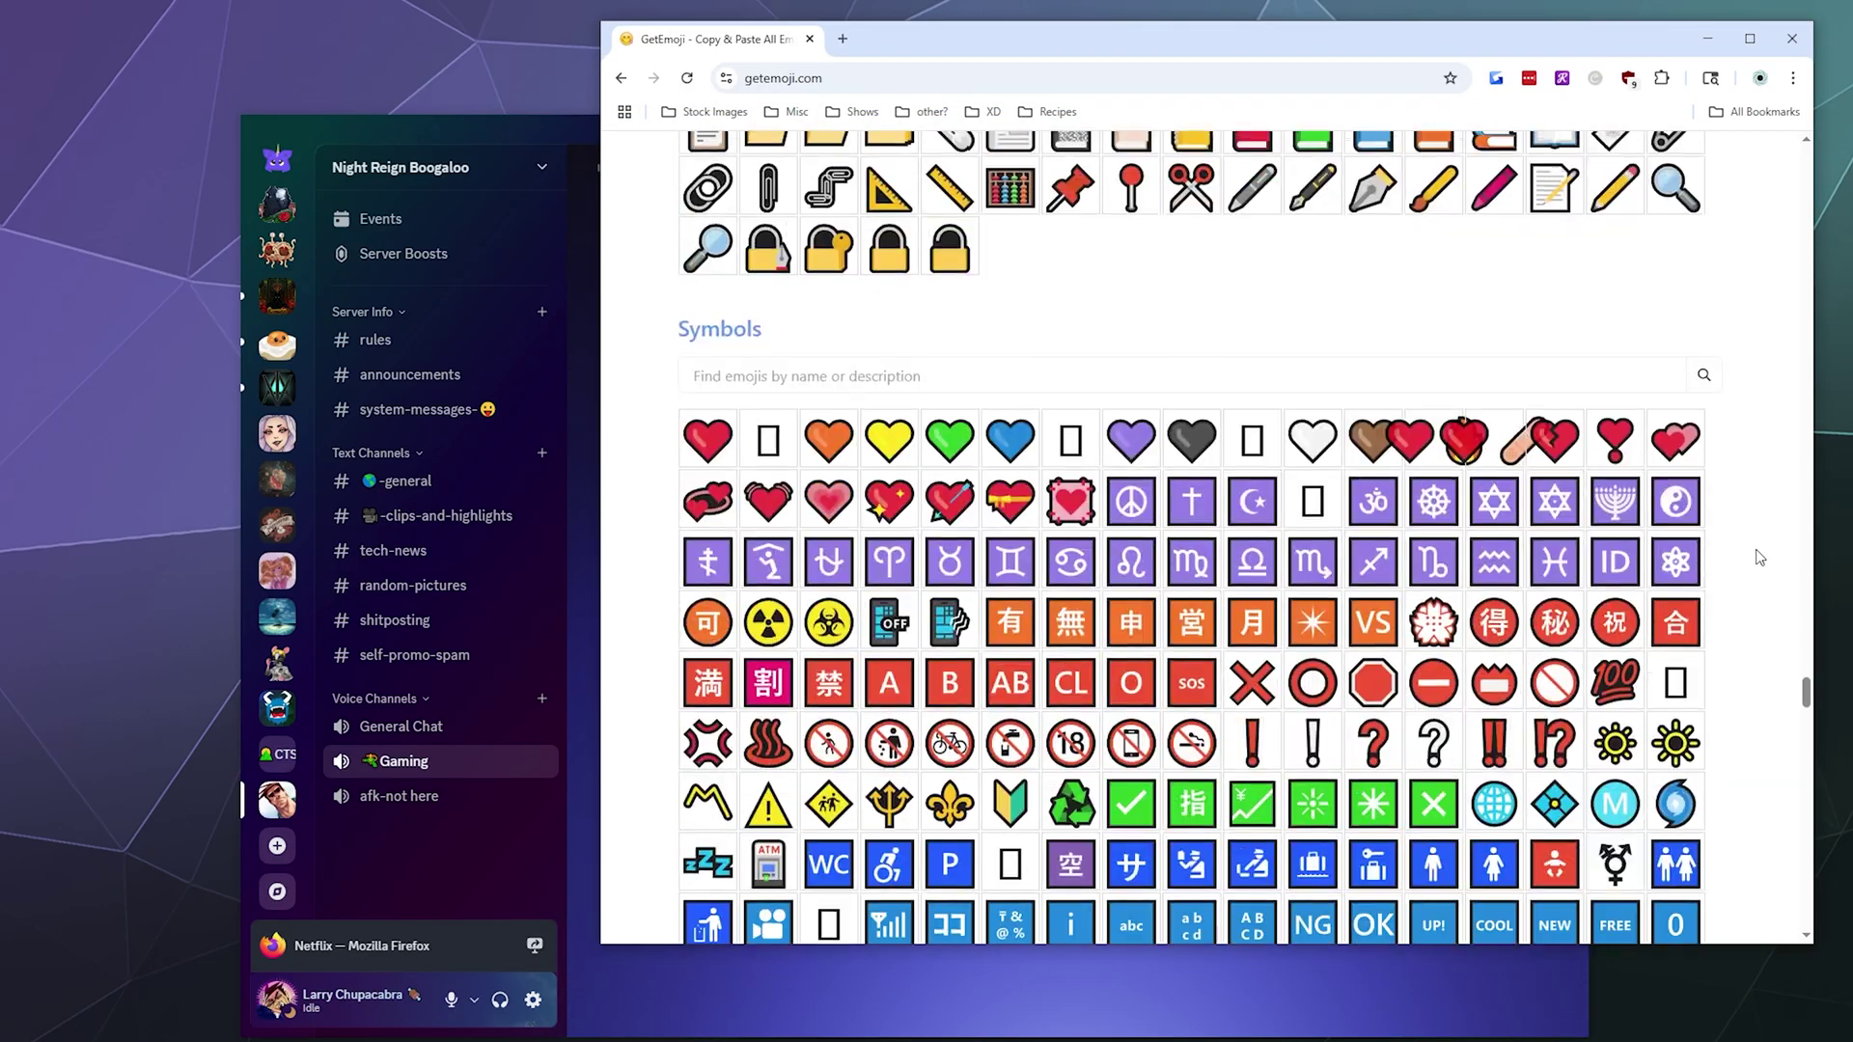
pyautogui.scroll(-5, 1759, 557)
pyautogui.scroll(-10, 1727, 570)
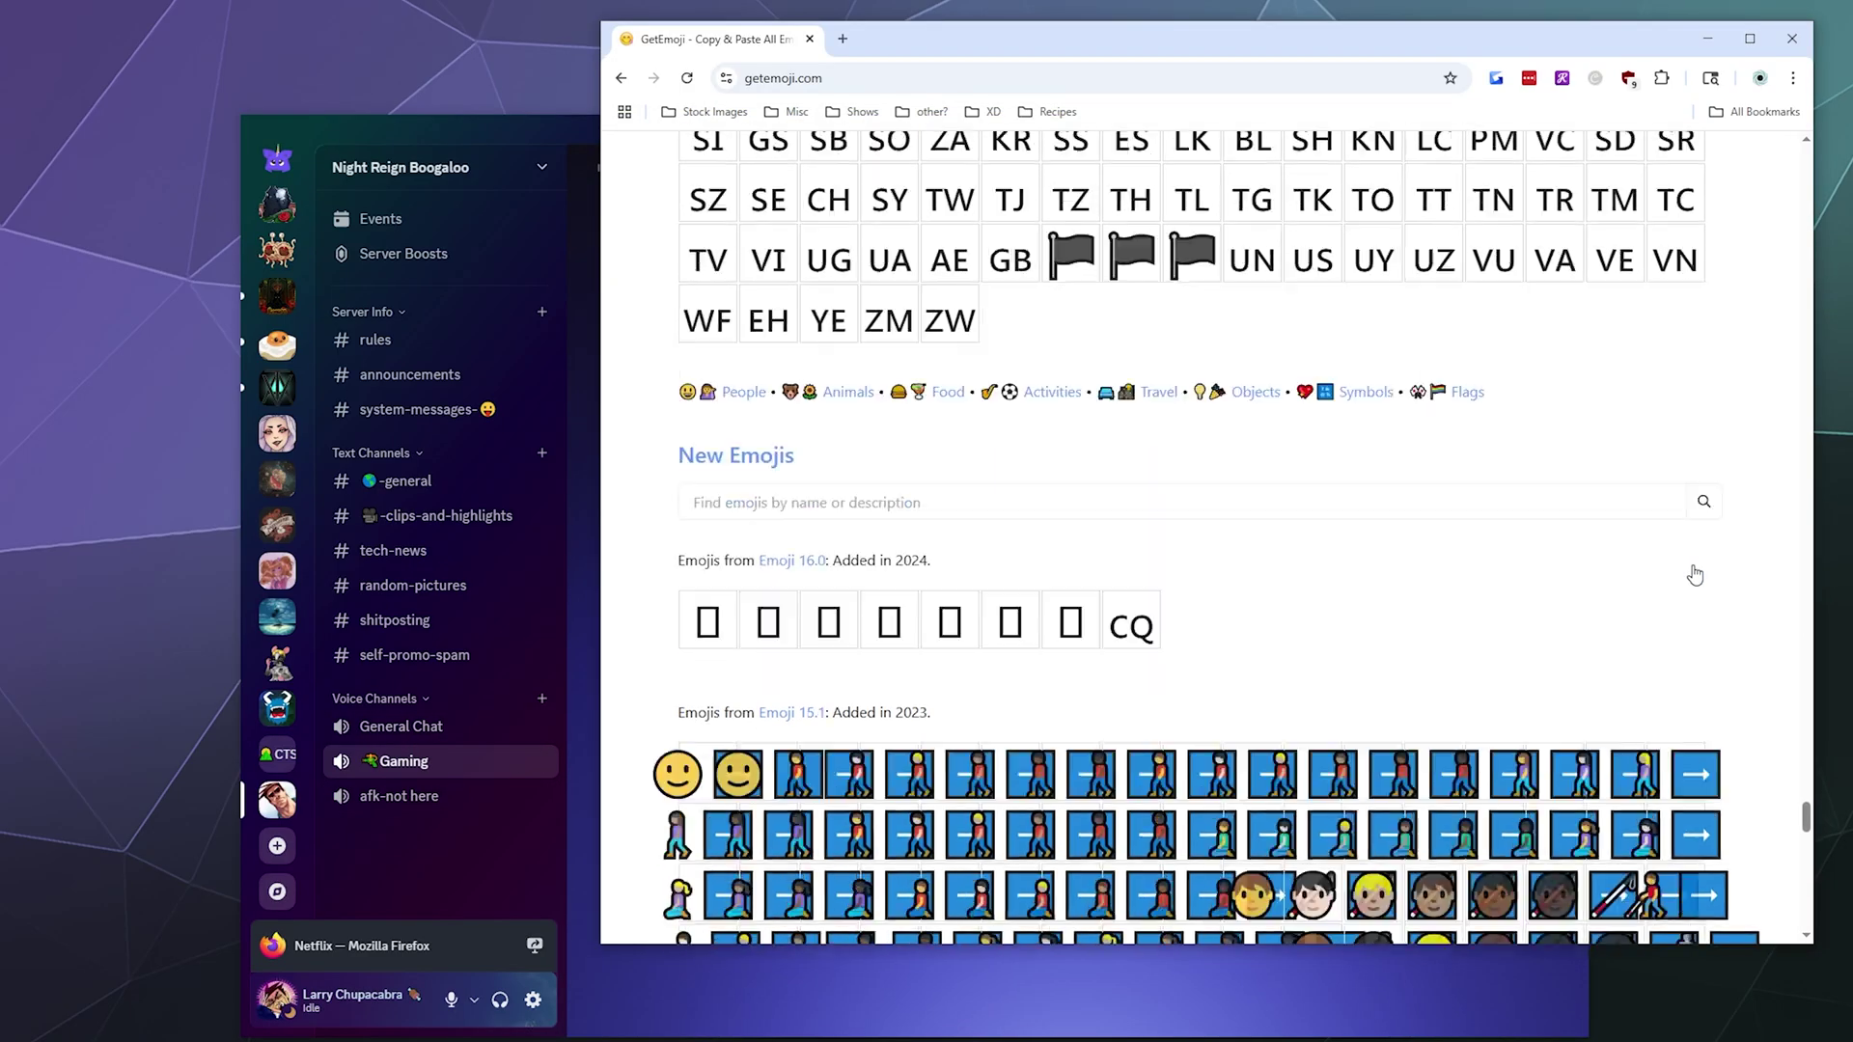
pyautogui.moveTo(1807, 845); pyautogui.dragTo(1782, 222)
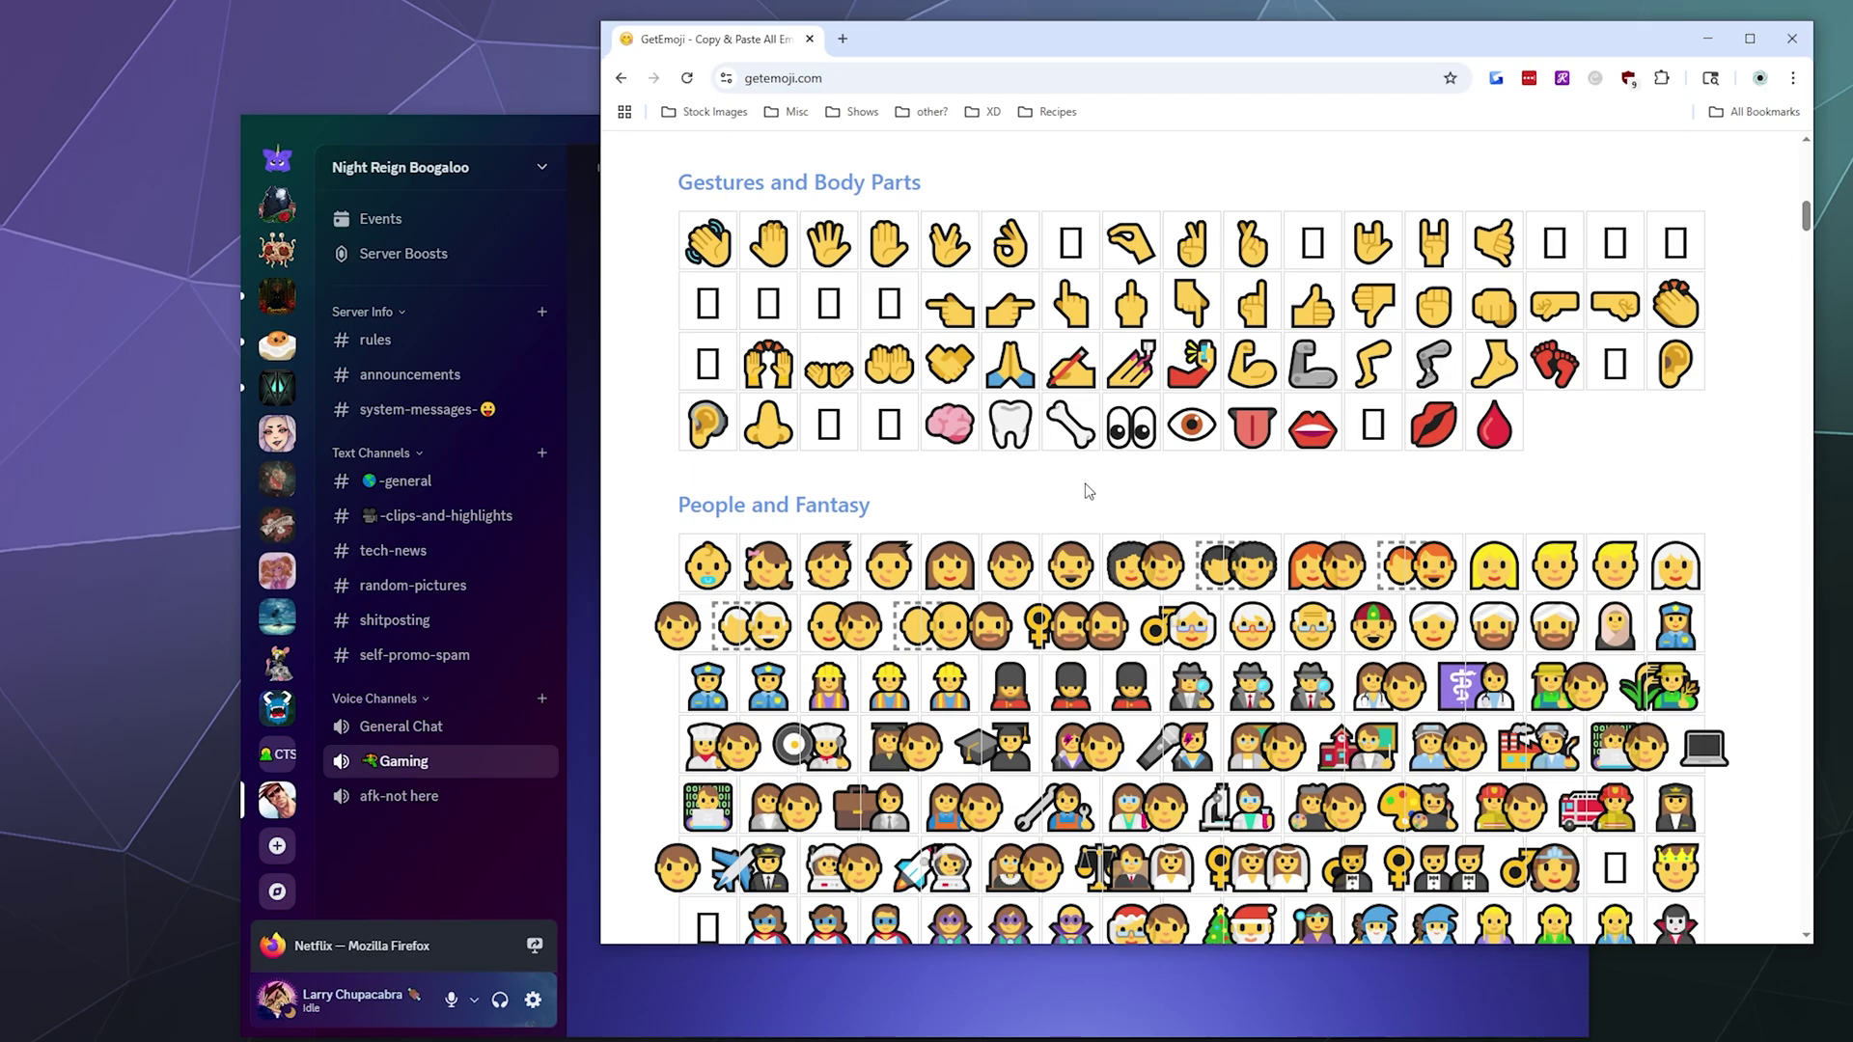
pyautogui.scroll(-12, 1080, 480)
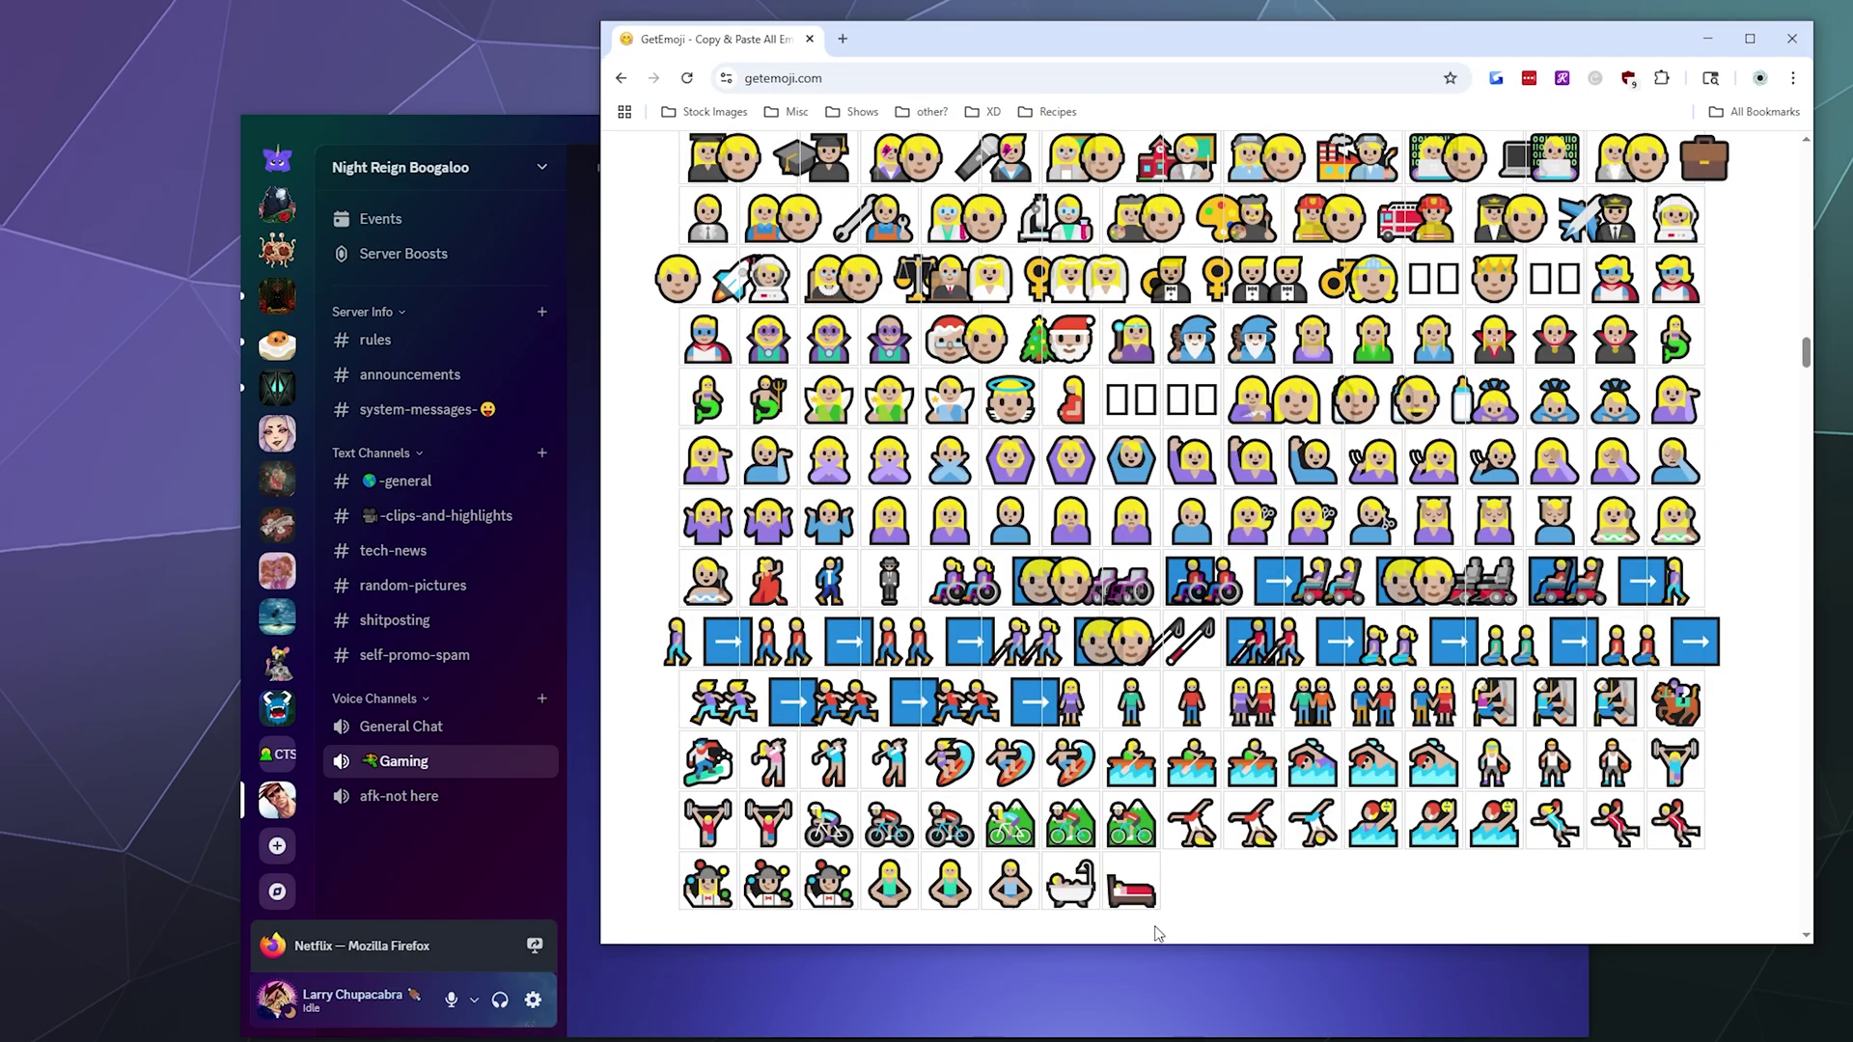
pyautogui.click(1070, 826)
# Paste the bath emoji at the start of the afk-not here channel name and save it.
pyautogui.click(486, 870)
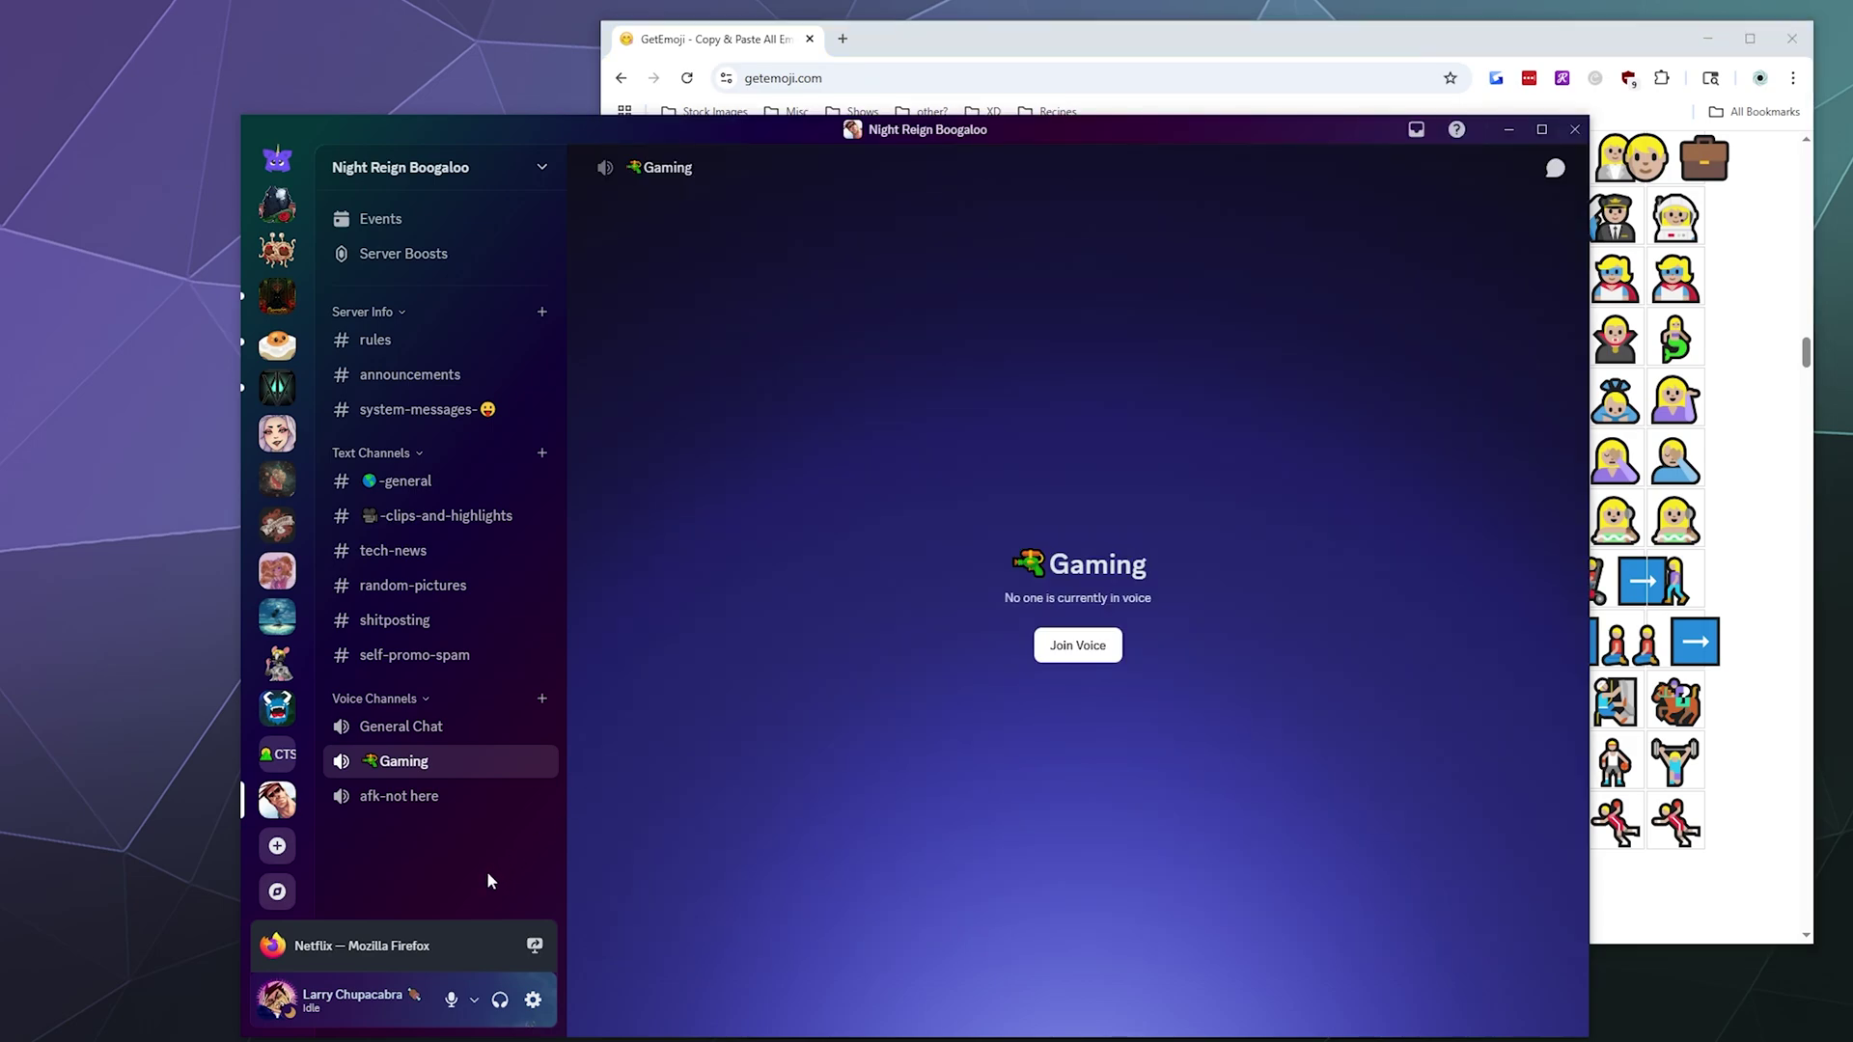
pyautogui.rightClick(480, 800)
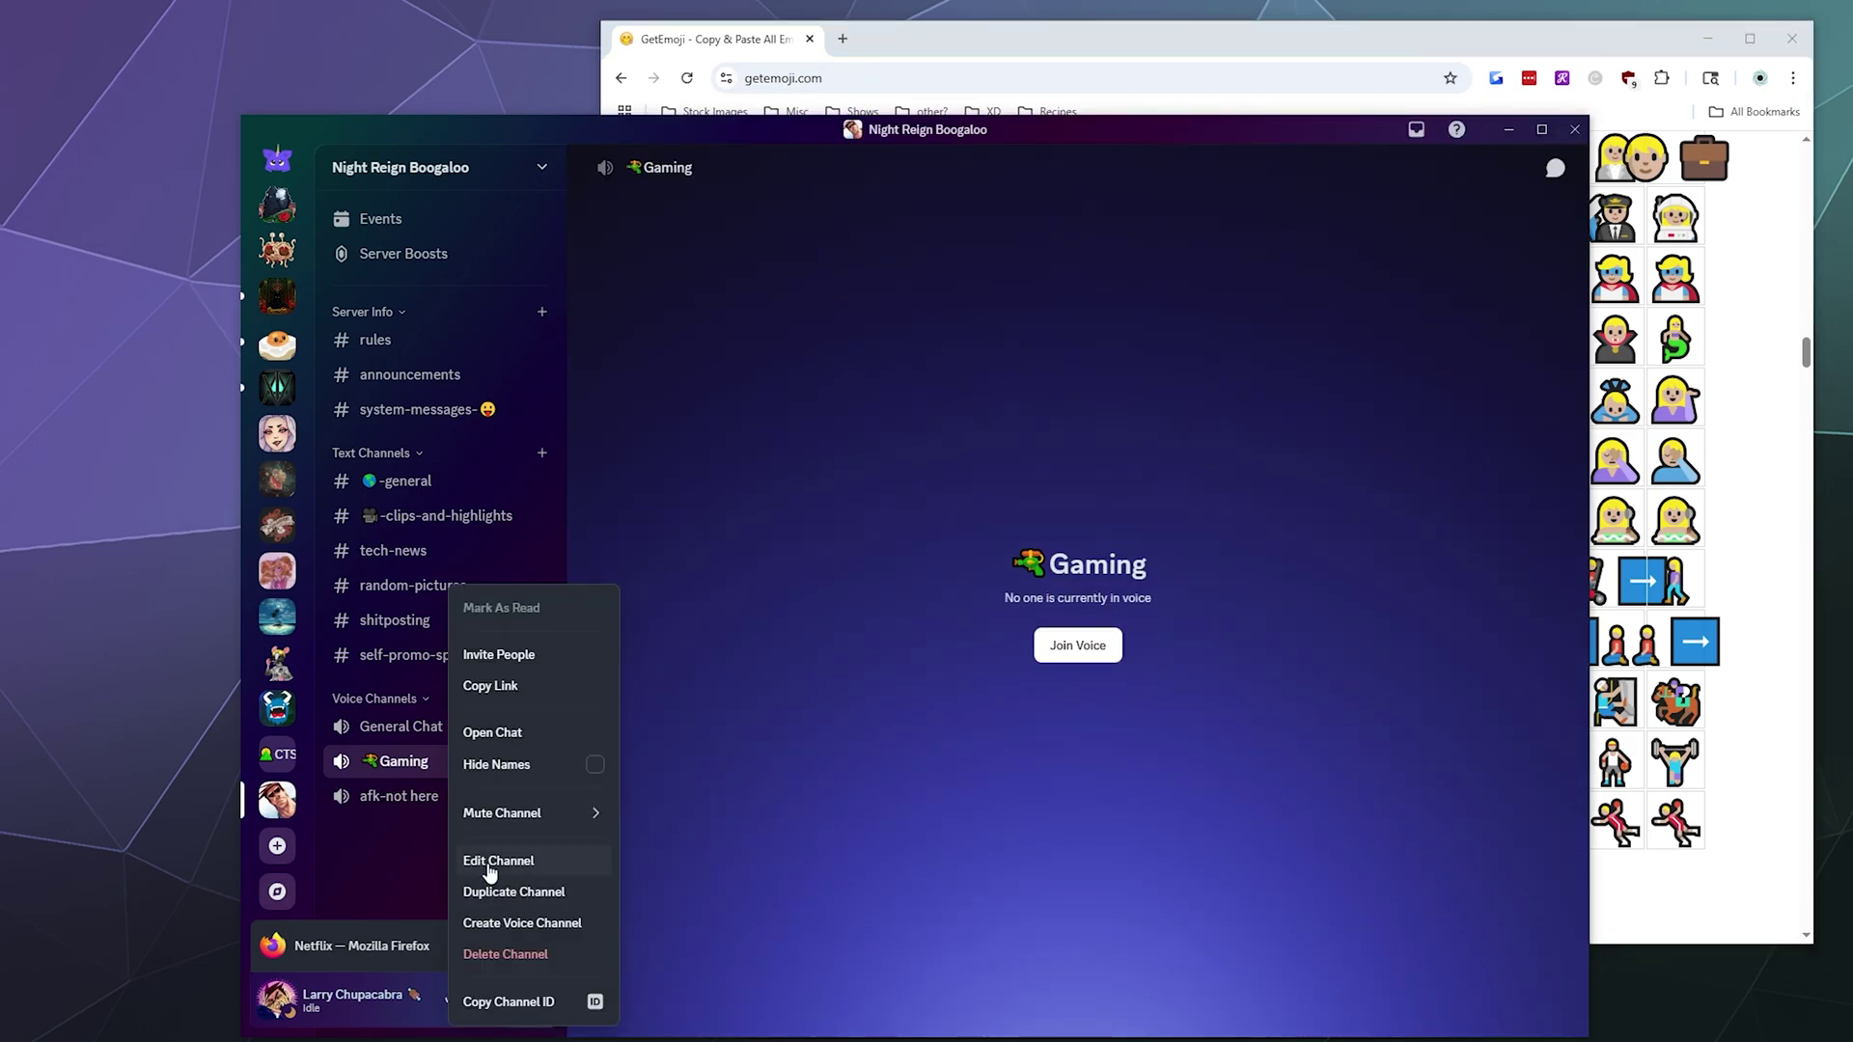
pyautogui.click(487, 861)
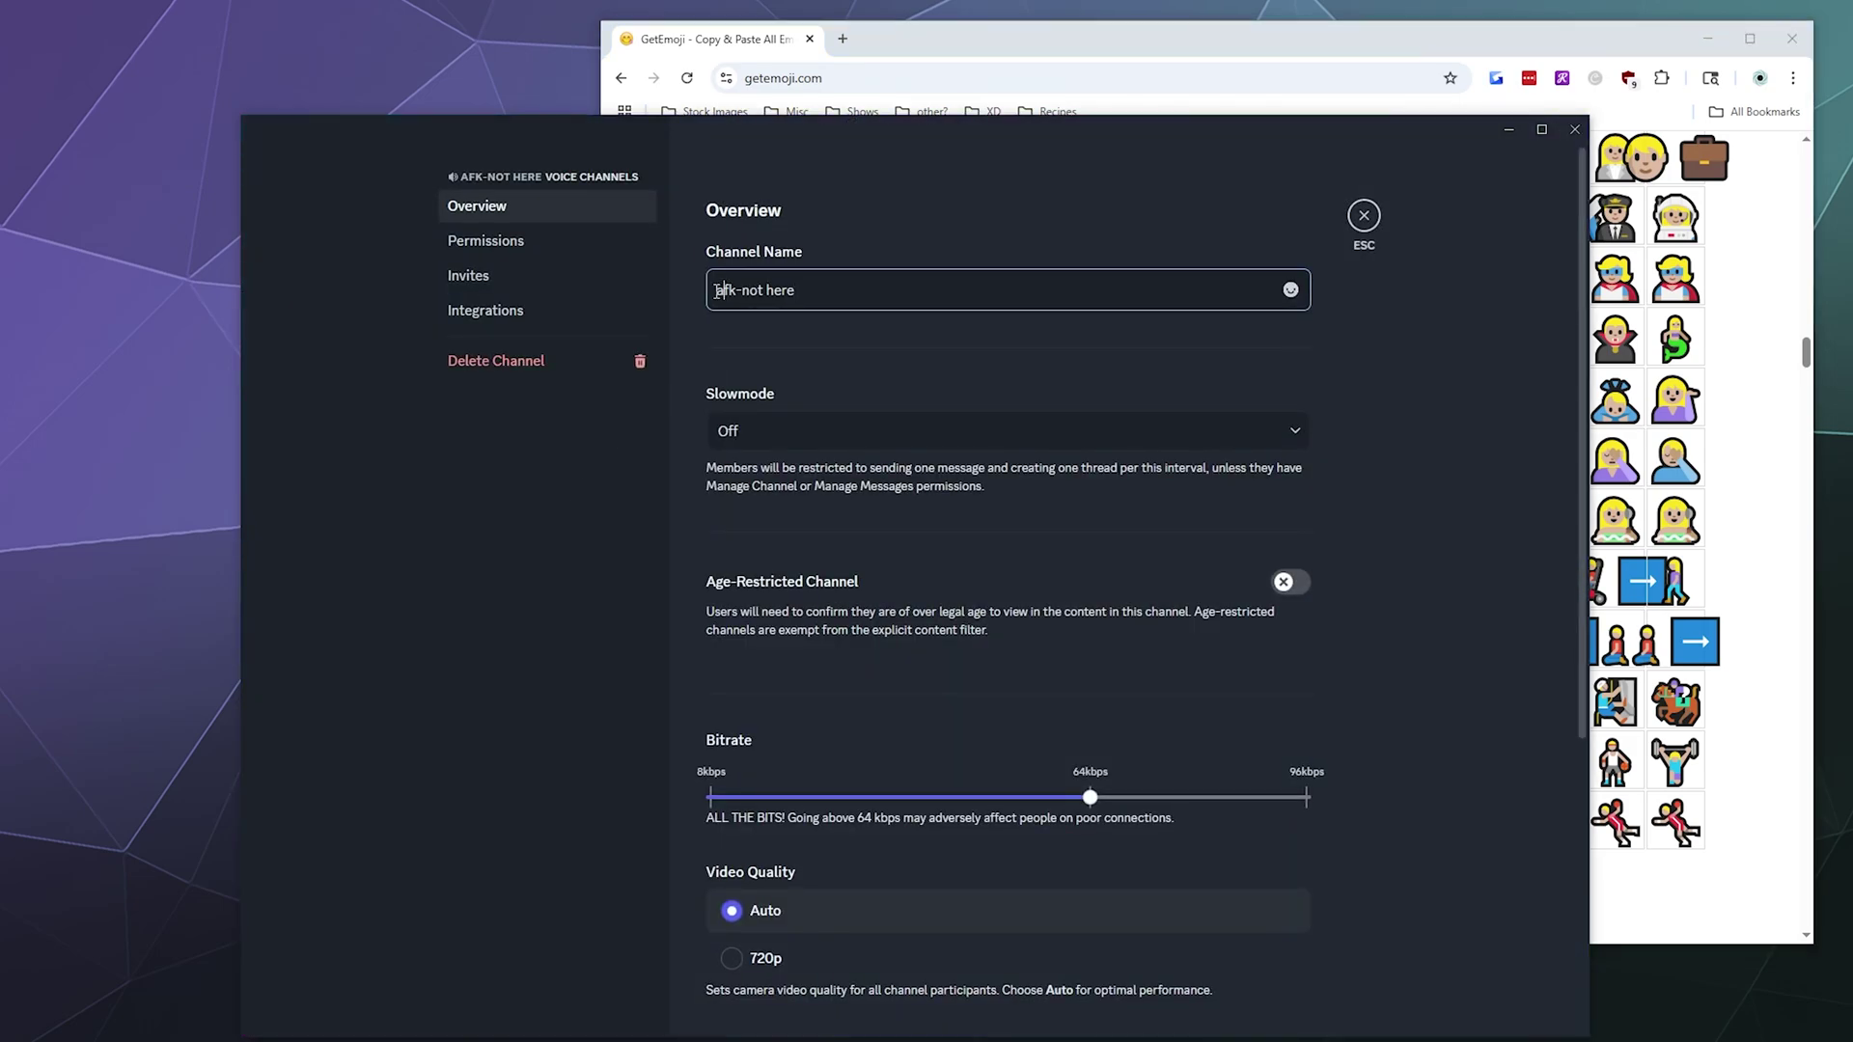
pyautogui.hotkey('ctrl', 'v')
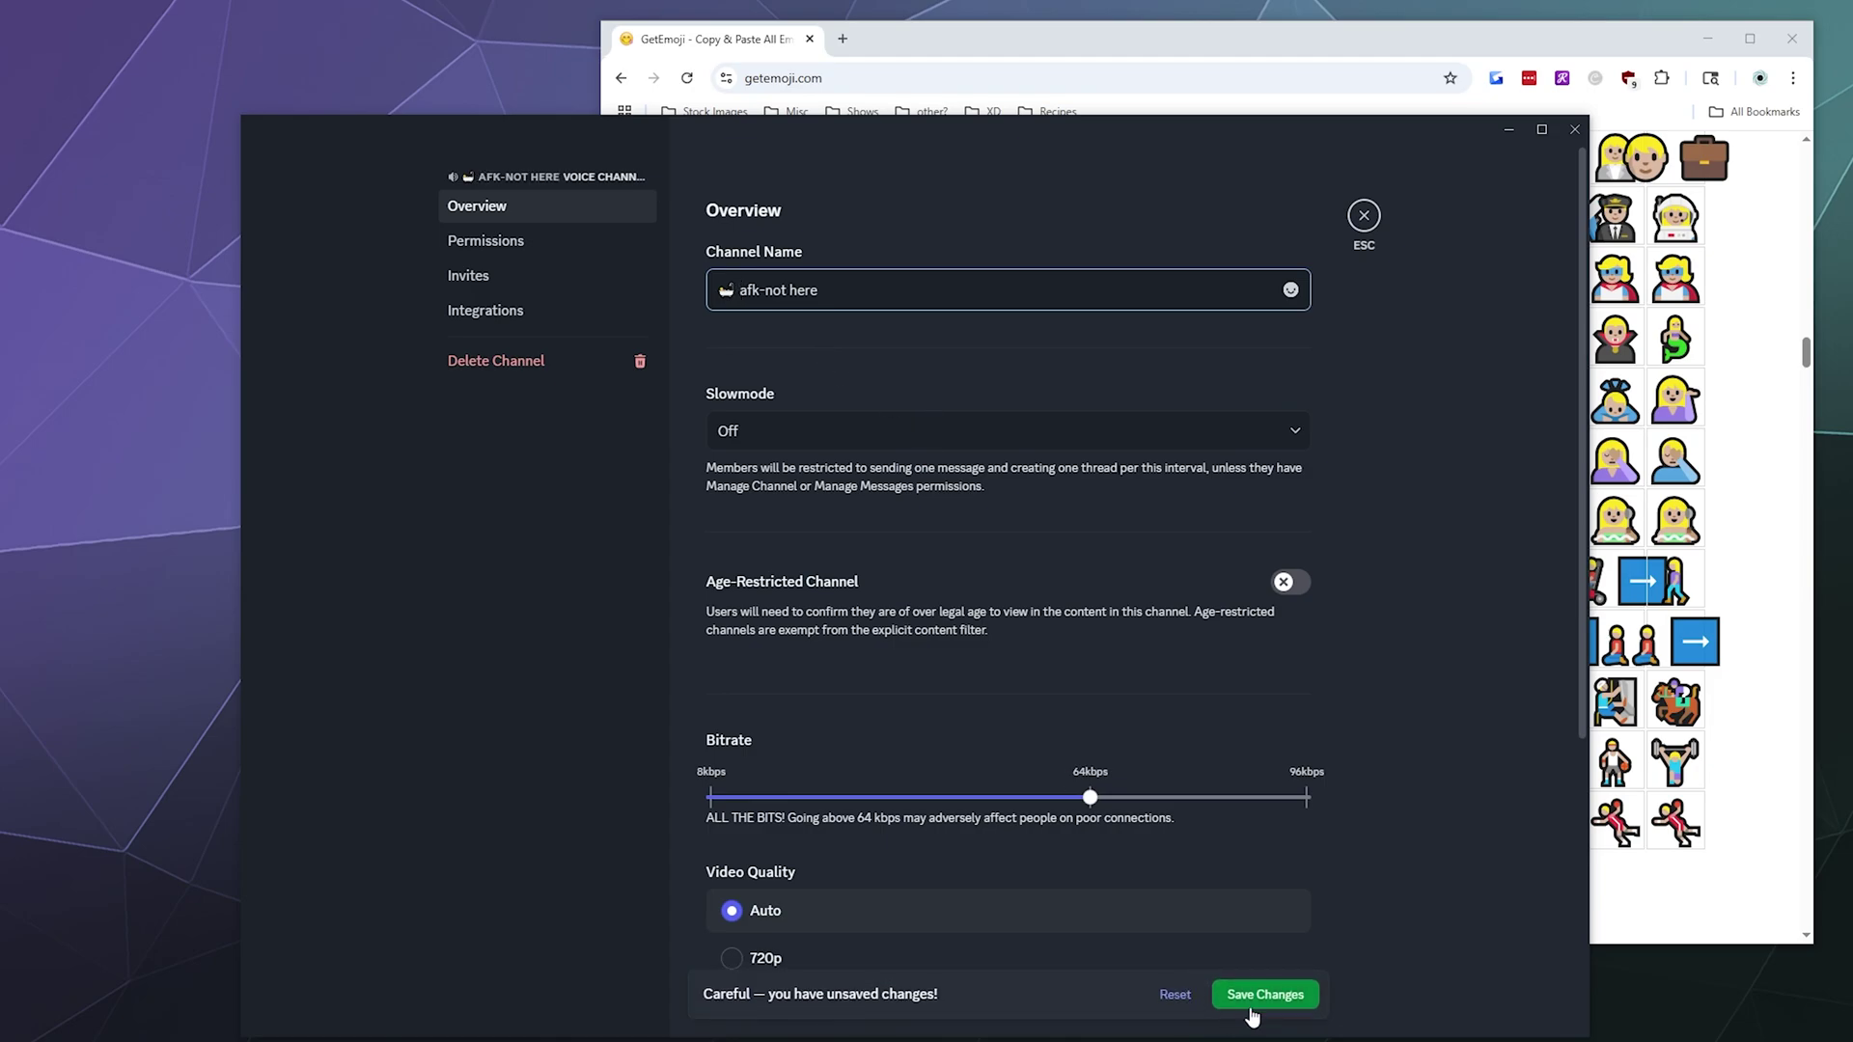
pyautogui.press('Return')
pyautogui.click(1364, 216)
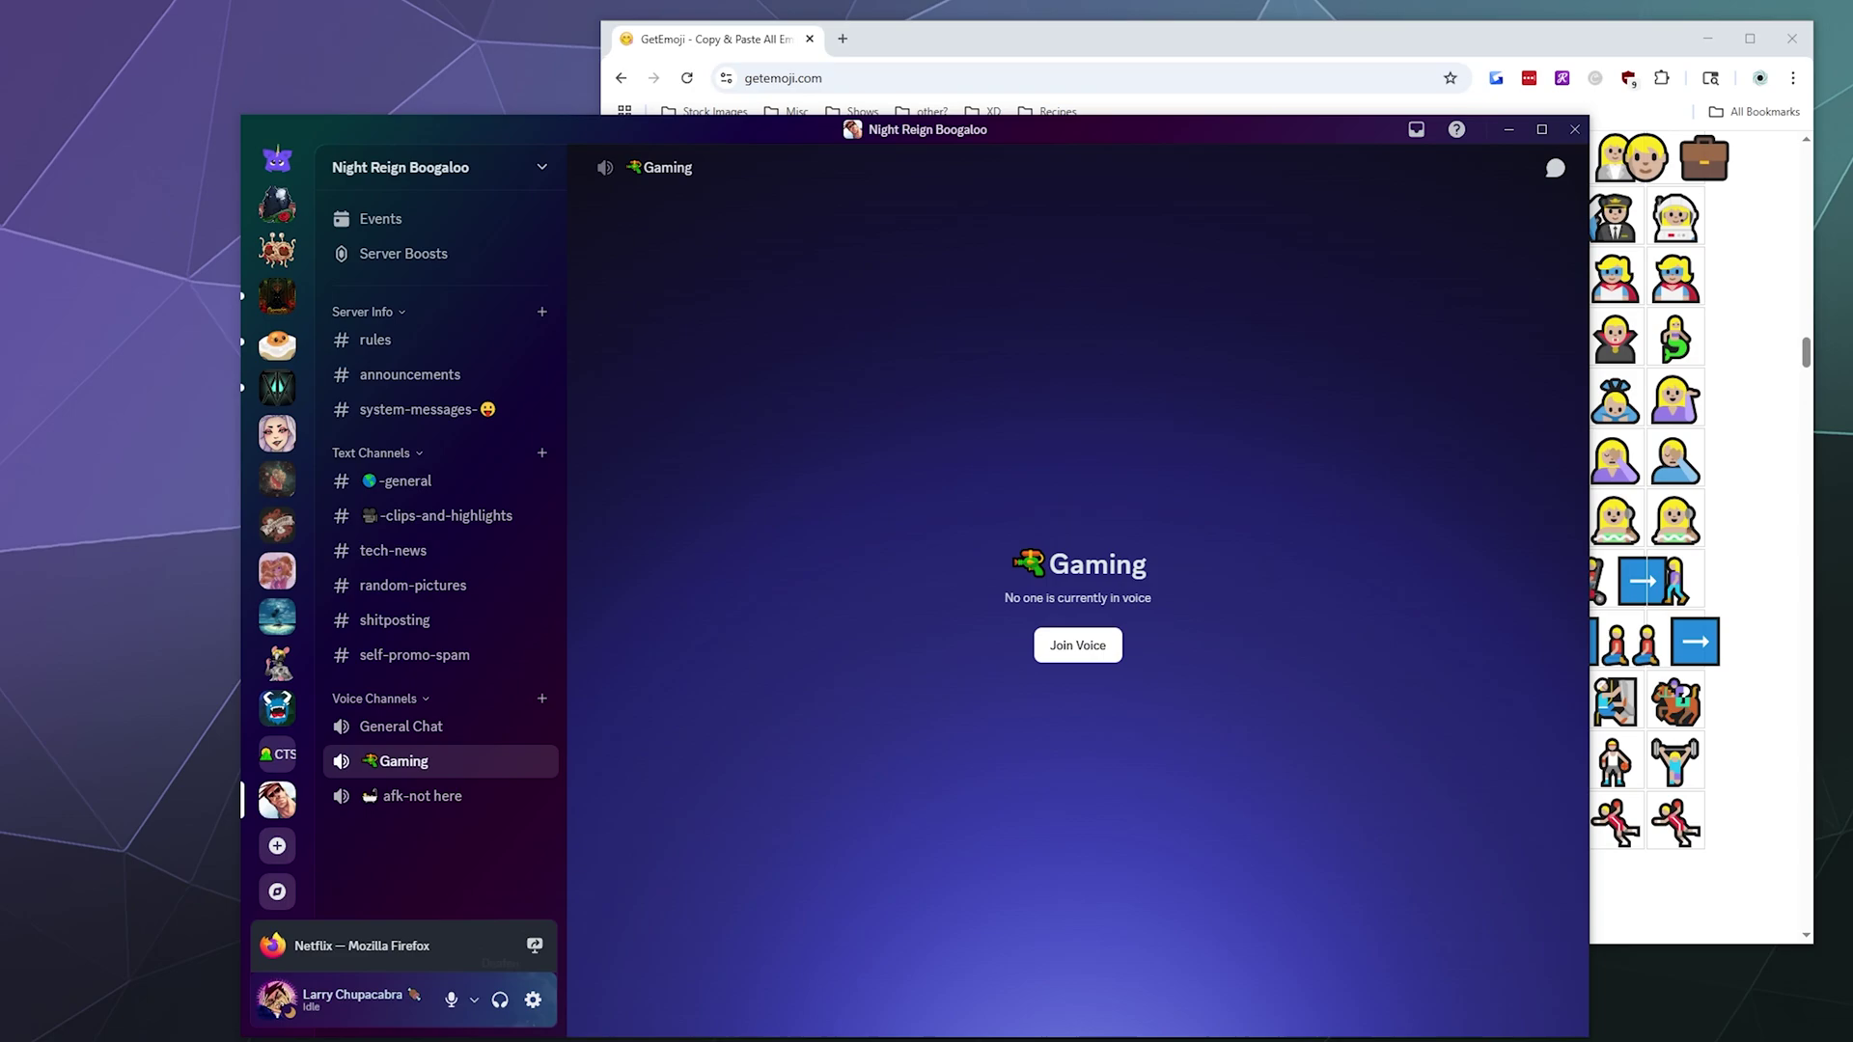
# Open the Server Profile settings for the Night Reign Boogaloo server.
pyautogui.rightClick(277, 800)
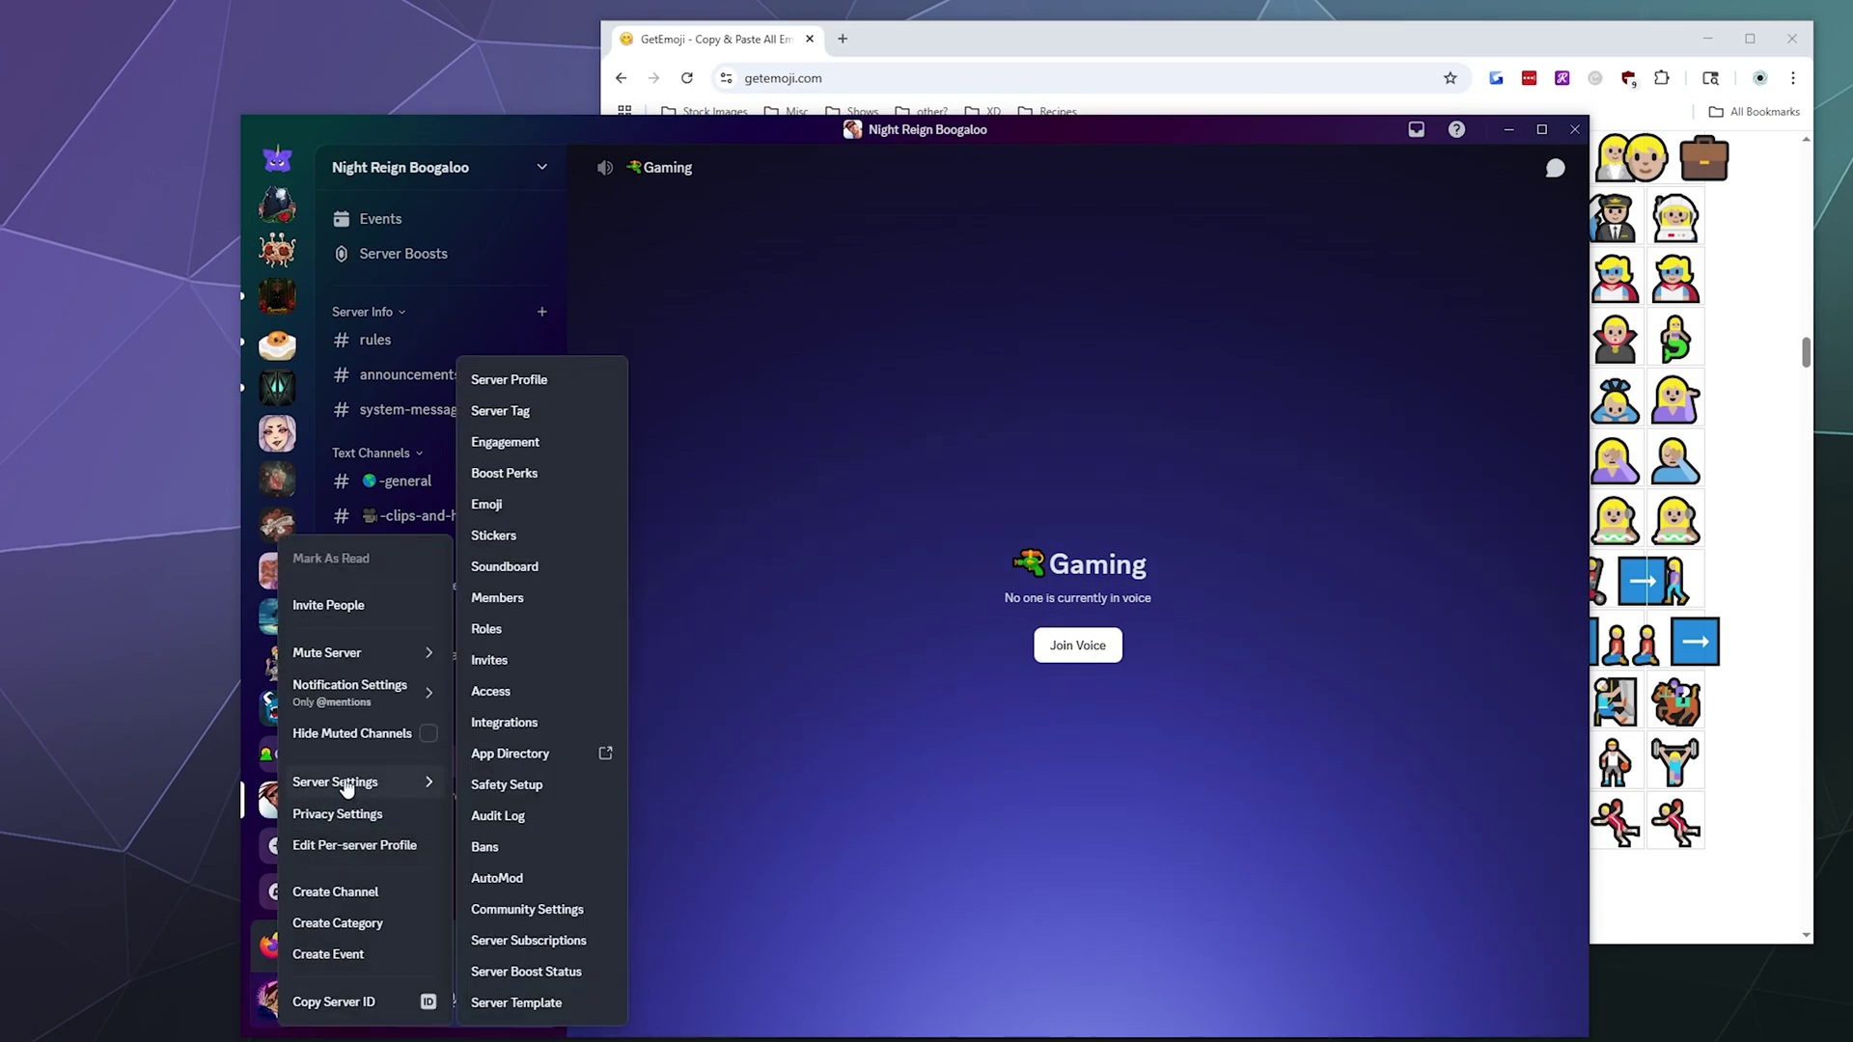
pyautogui.moveTo(335, 790)
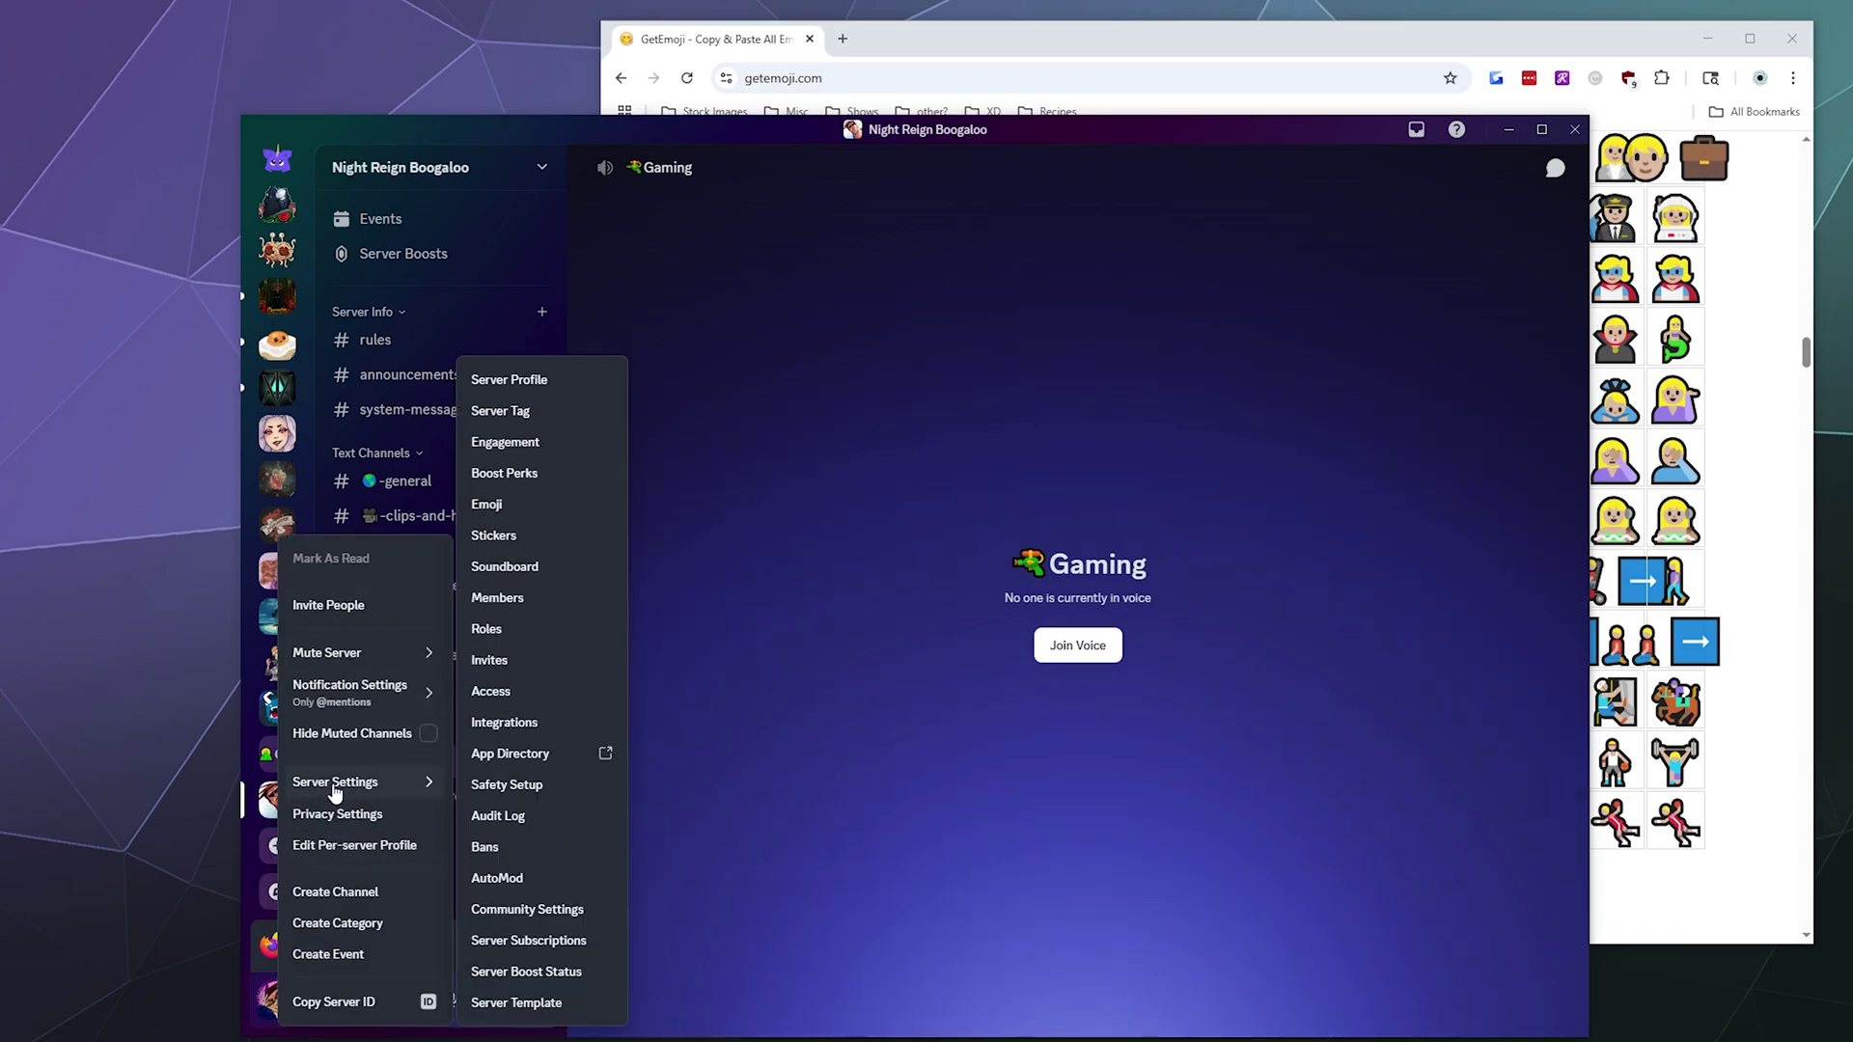
pyautogui.click(521, 383)
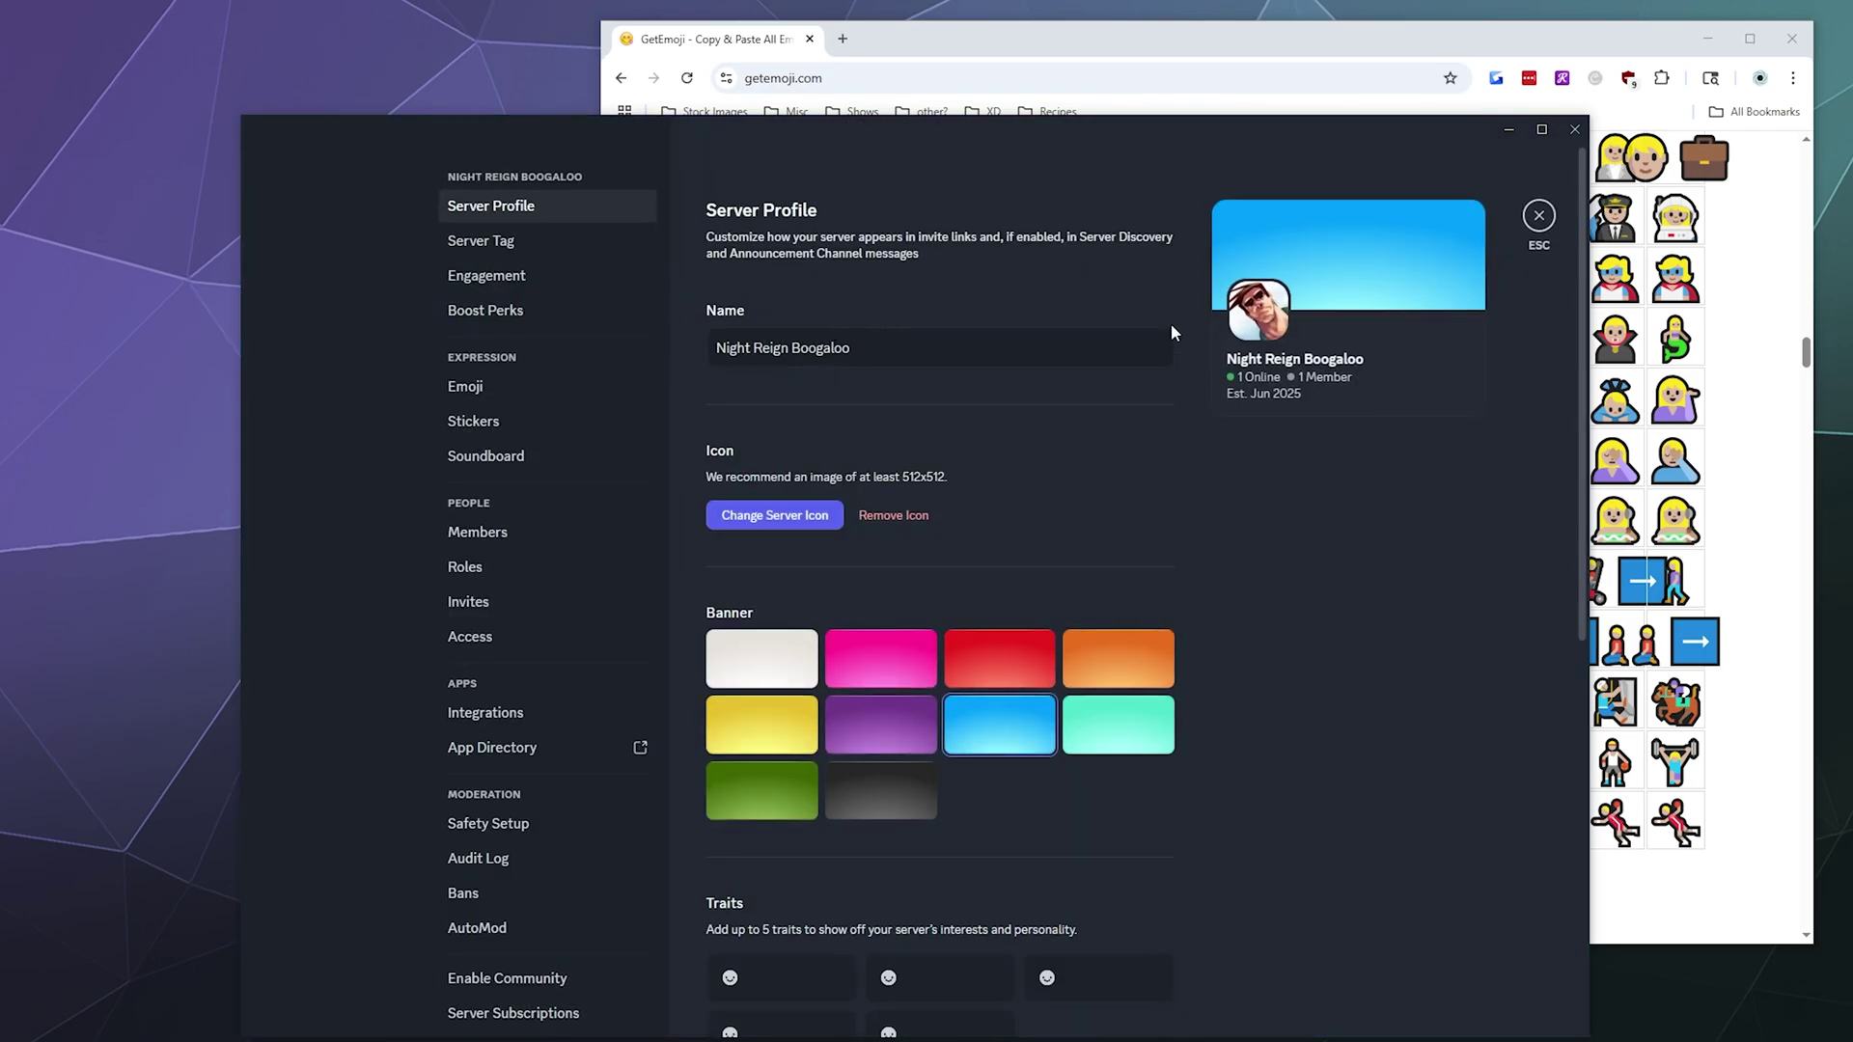
# Paste the mage emoji copied from GetEmoji before the server name, save, and close settings.
pyautogui.click(1739, 514)
pyautogui.click(1191, 337)
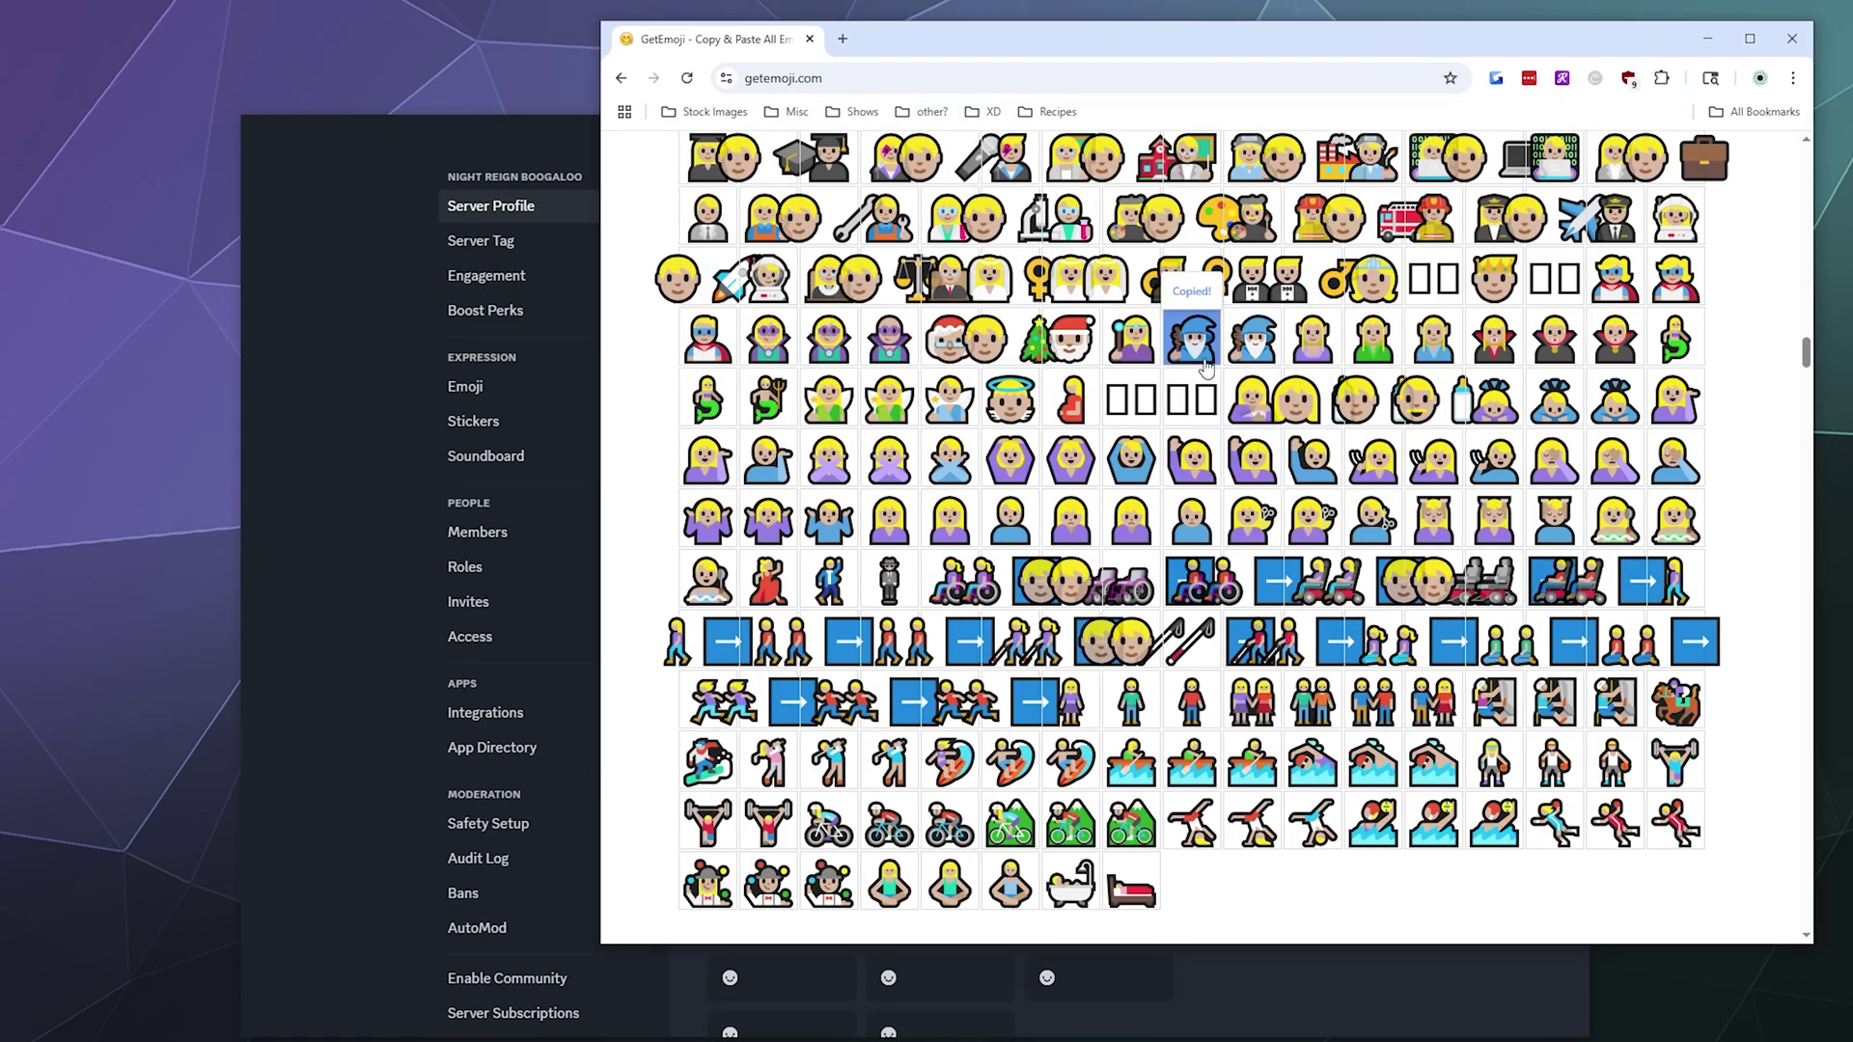
pyautogui.click(1142, 991)
pyautogui.click(719, 348)
pyautogui.hotkey('ctrl', 'v')
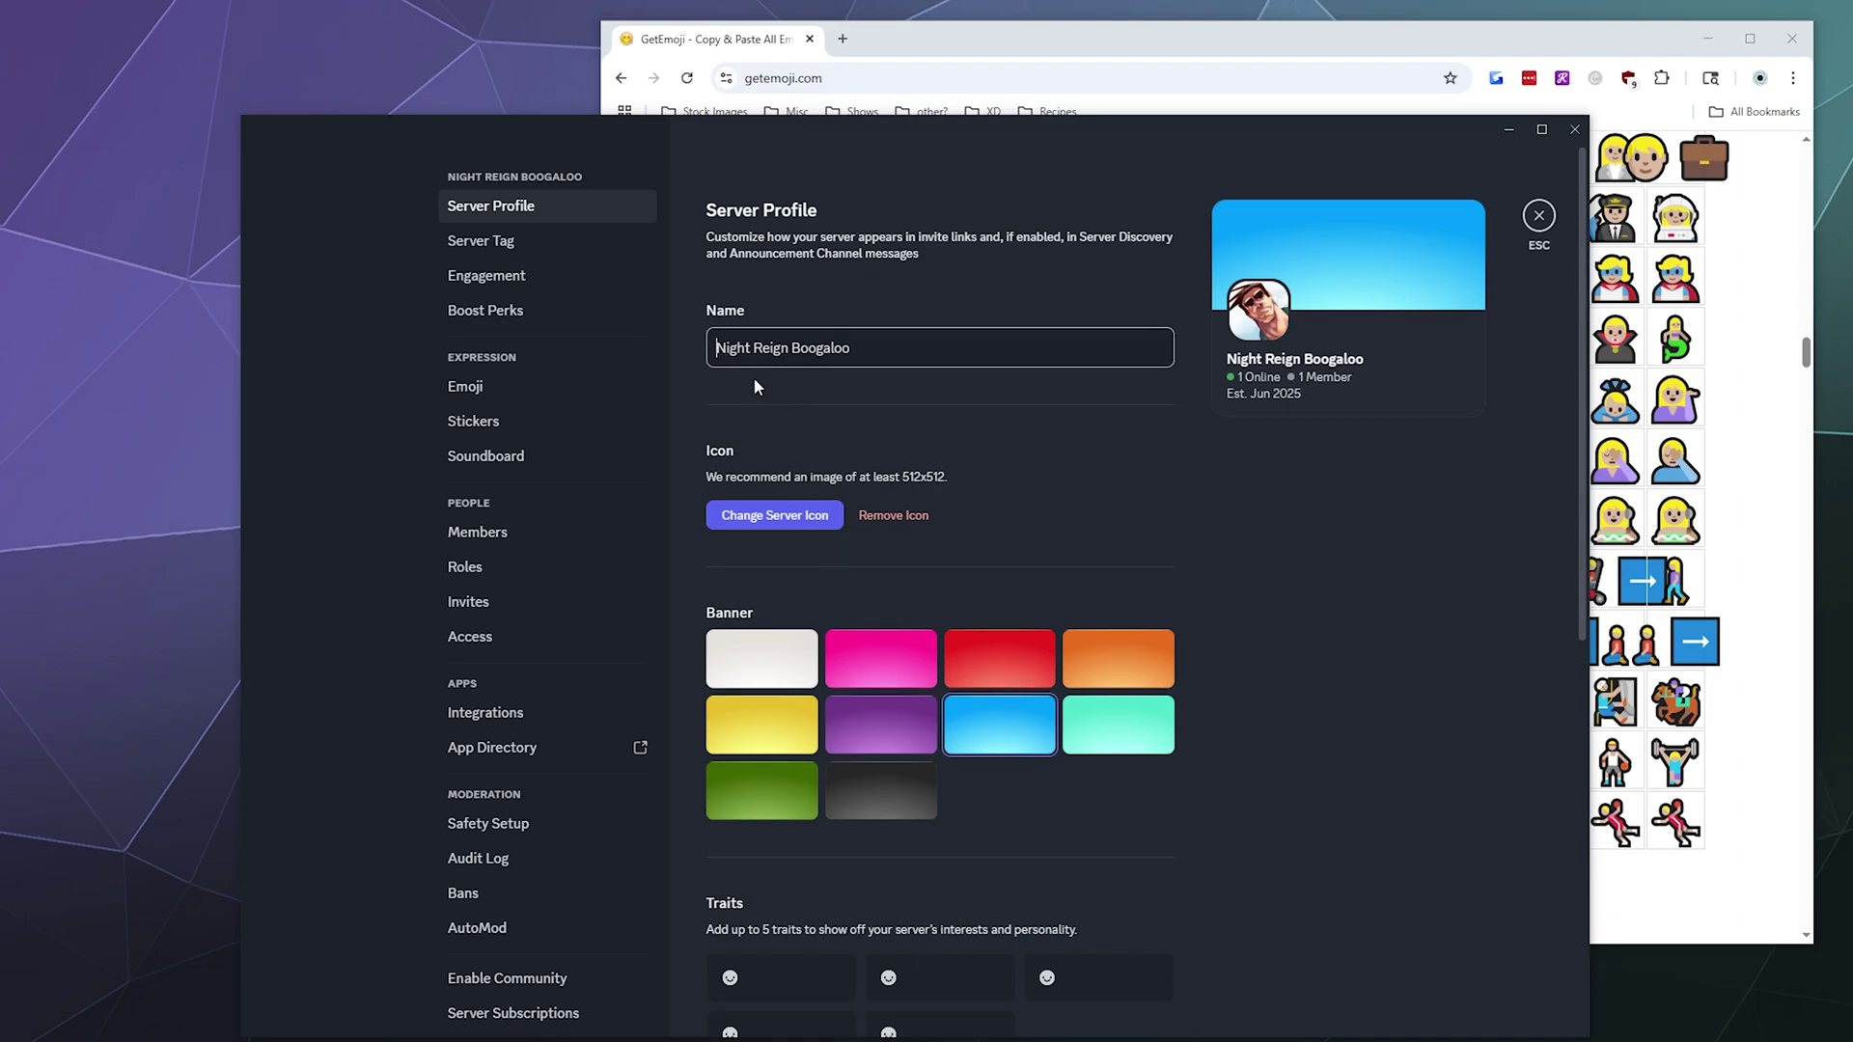
pyautogui.click(1264, 996)
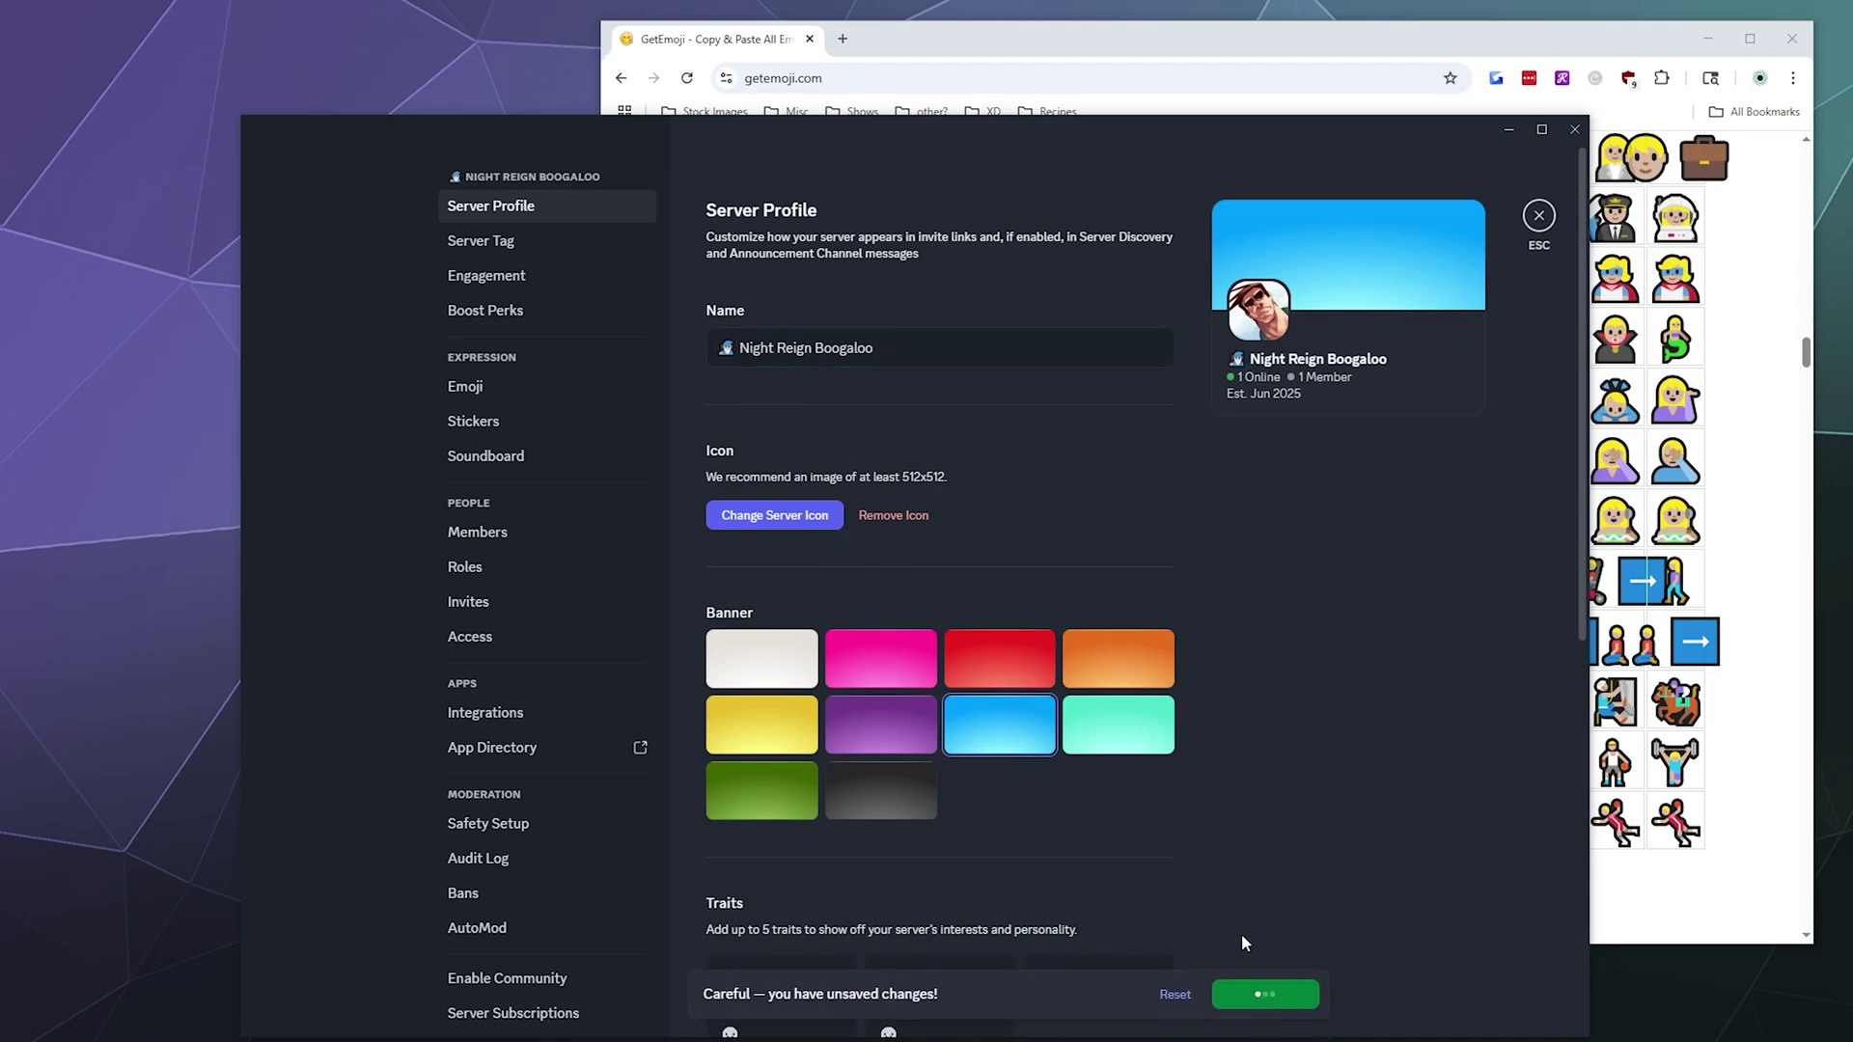
pyautogui.click(1537, 216)
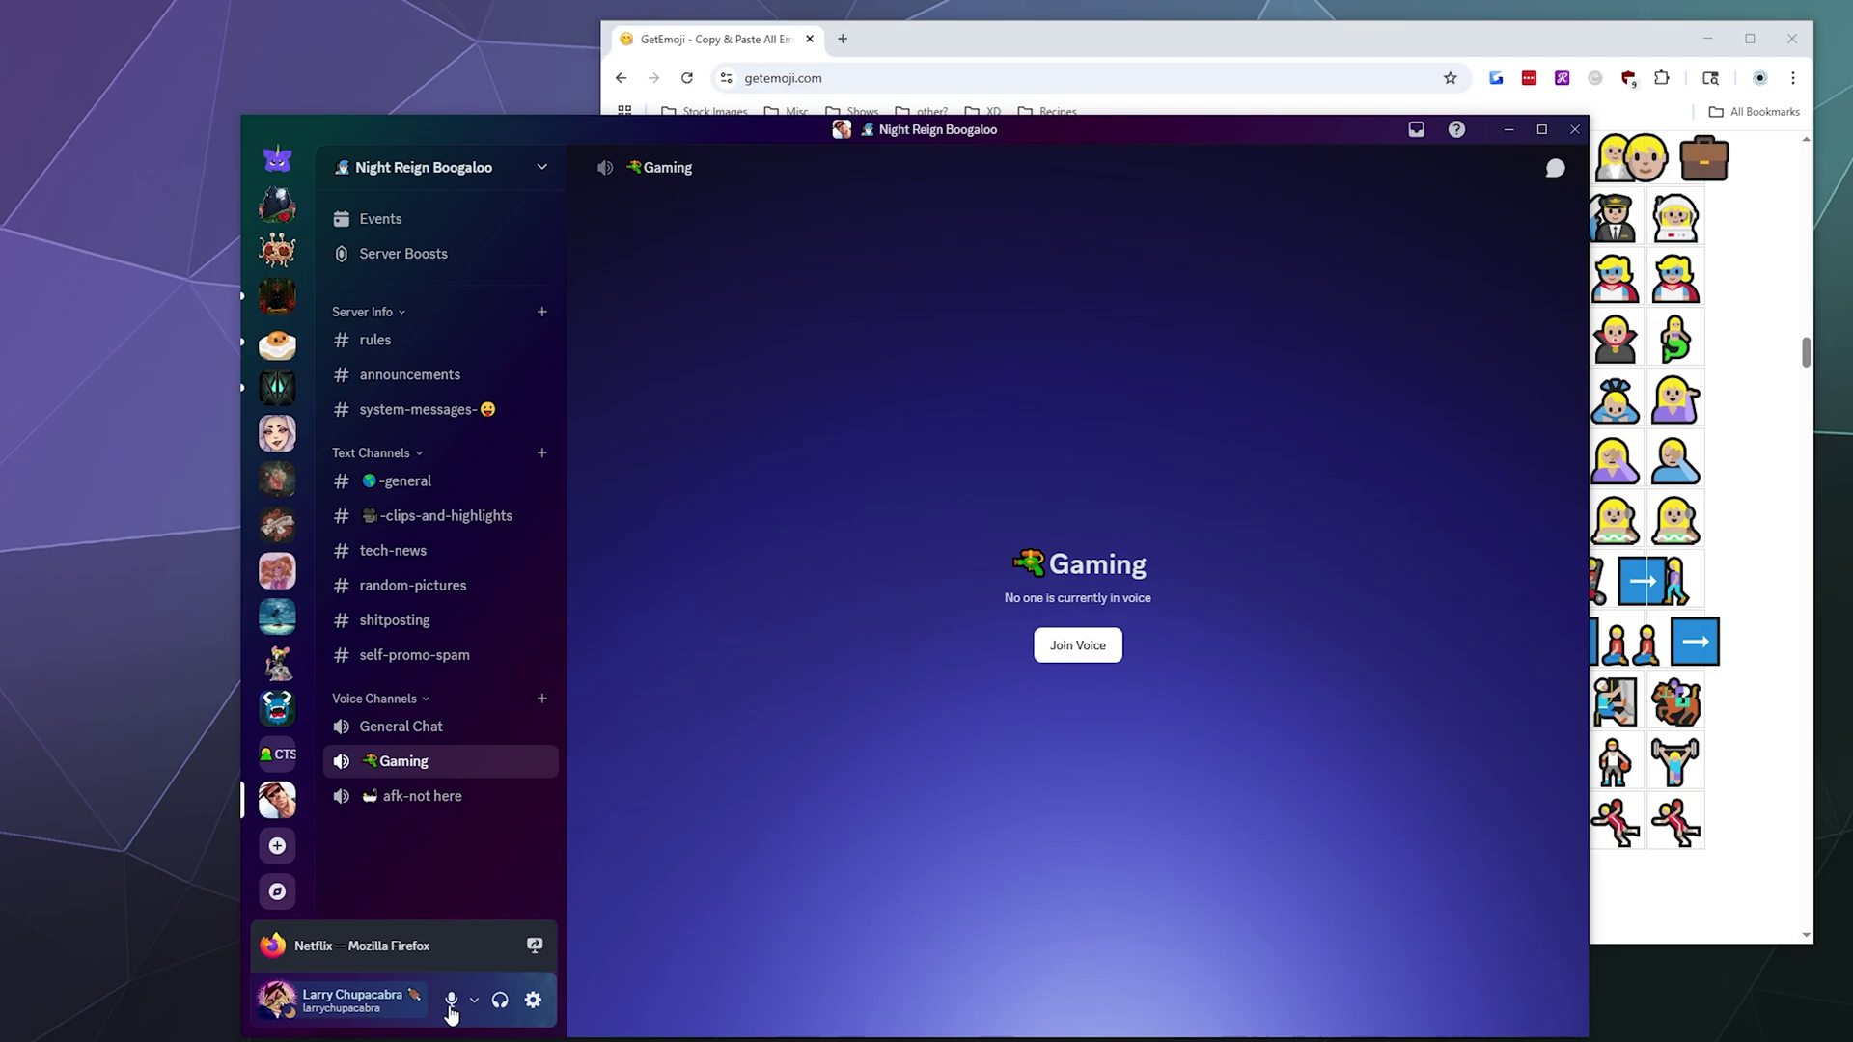
# Open User Settings to My Account and move the Discord window up and left.
pyautogui.click(537, 1000)
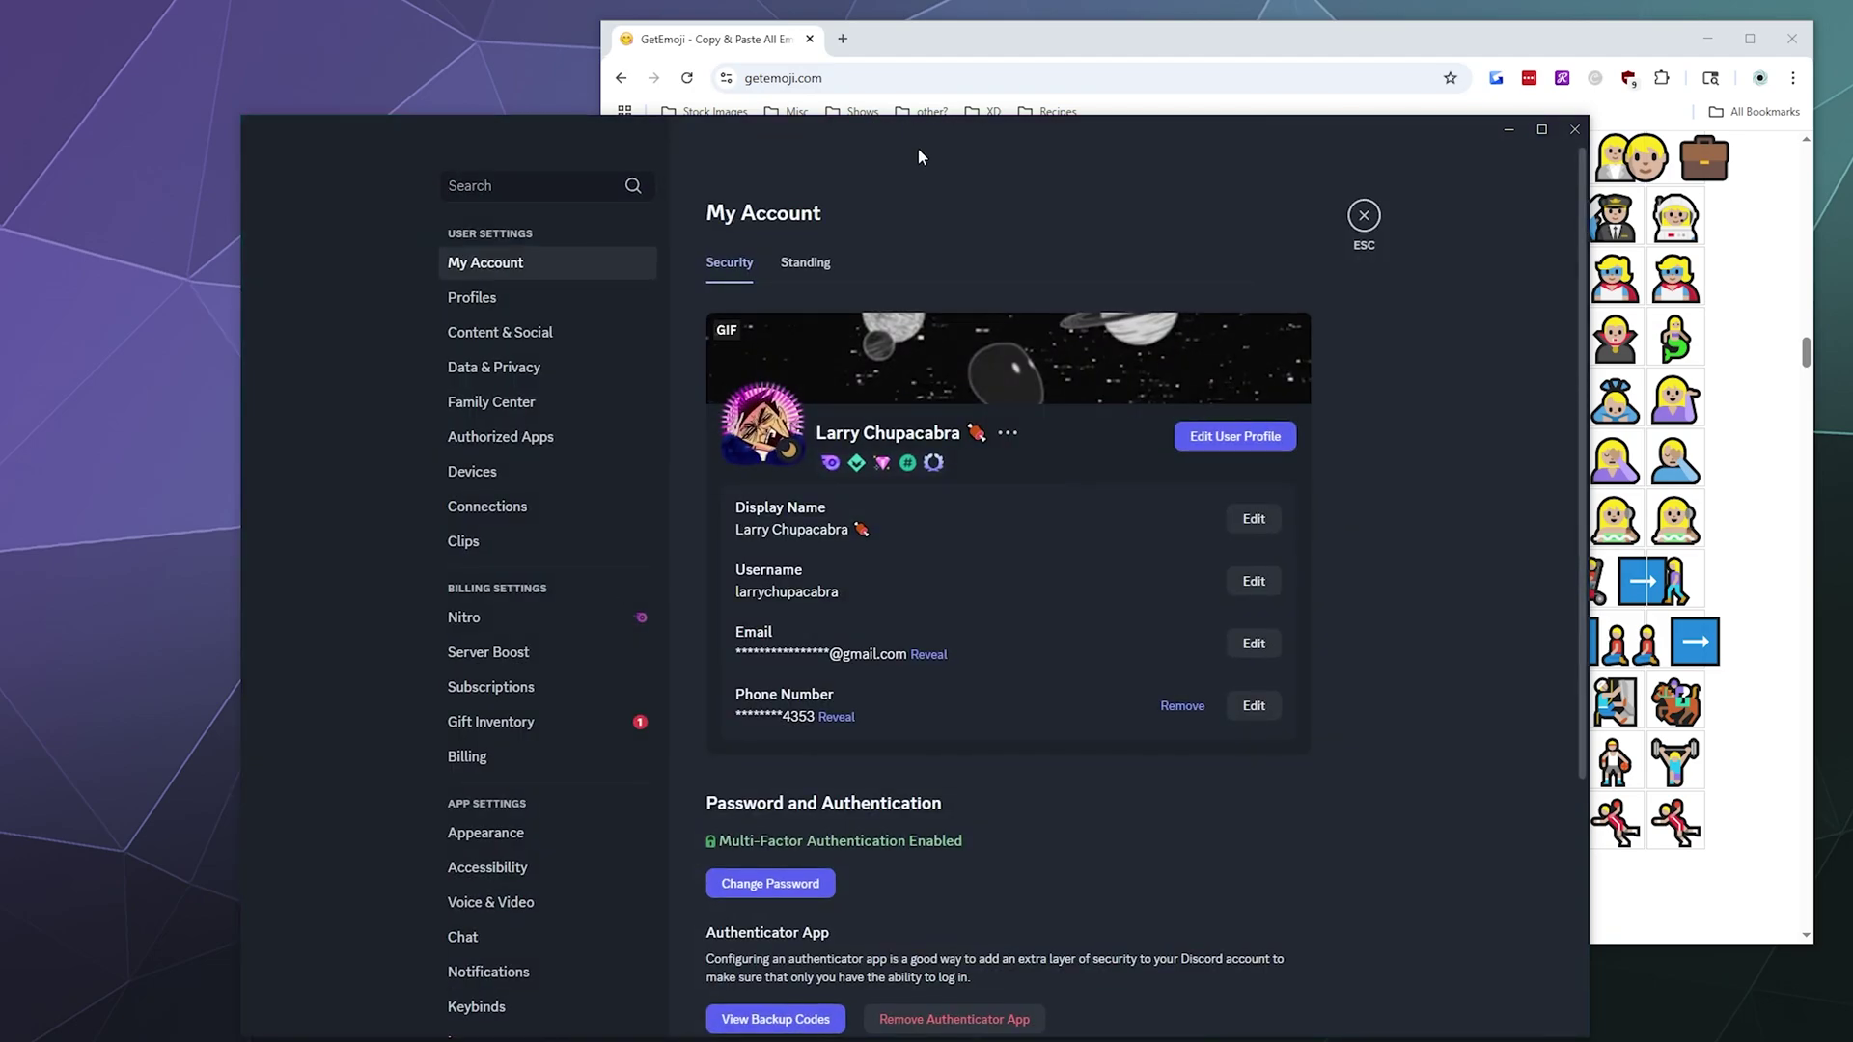
pyautogui.moveTo(916, 147); pyautogui.dragTo(704, 79)
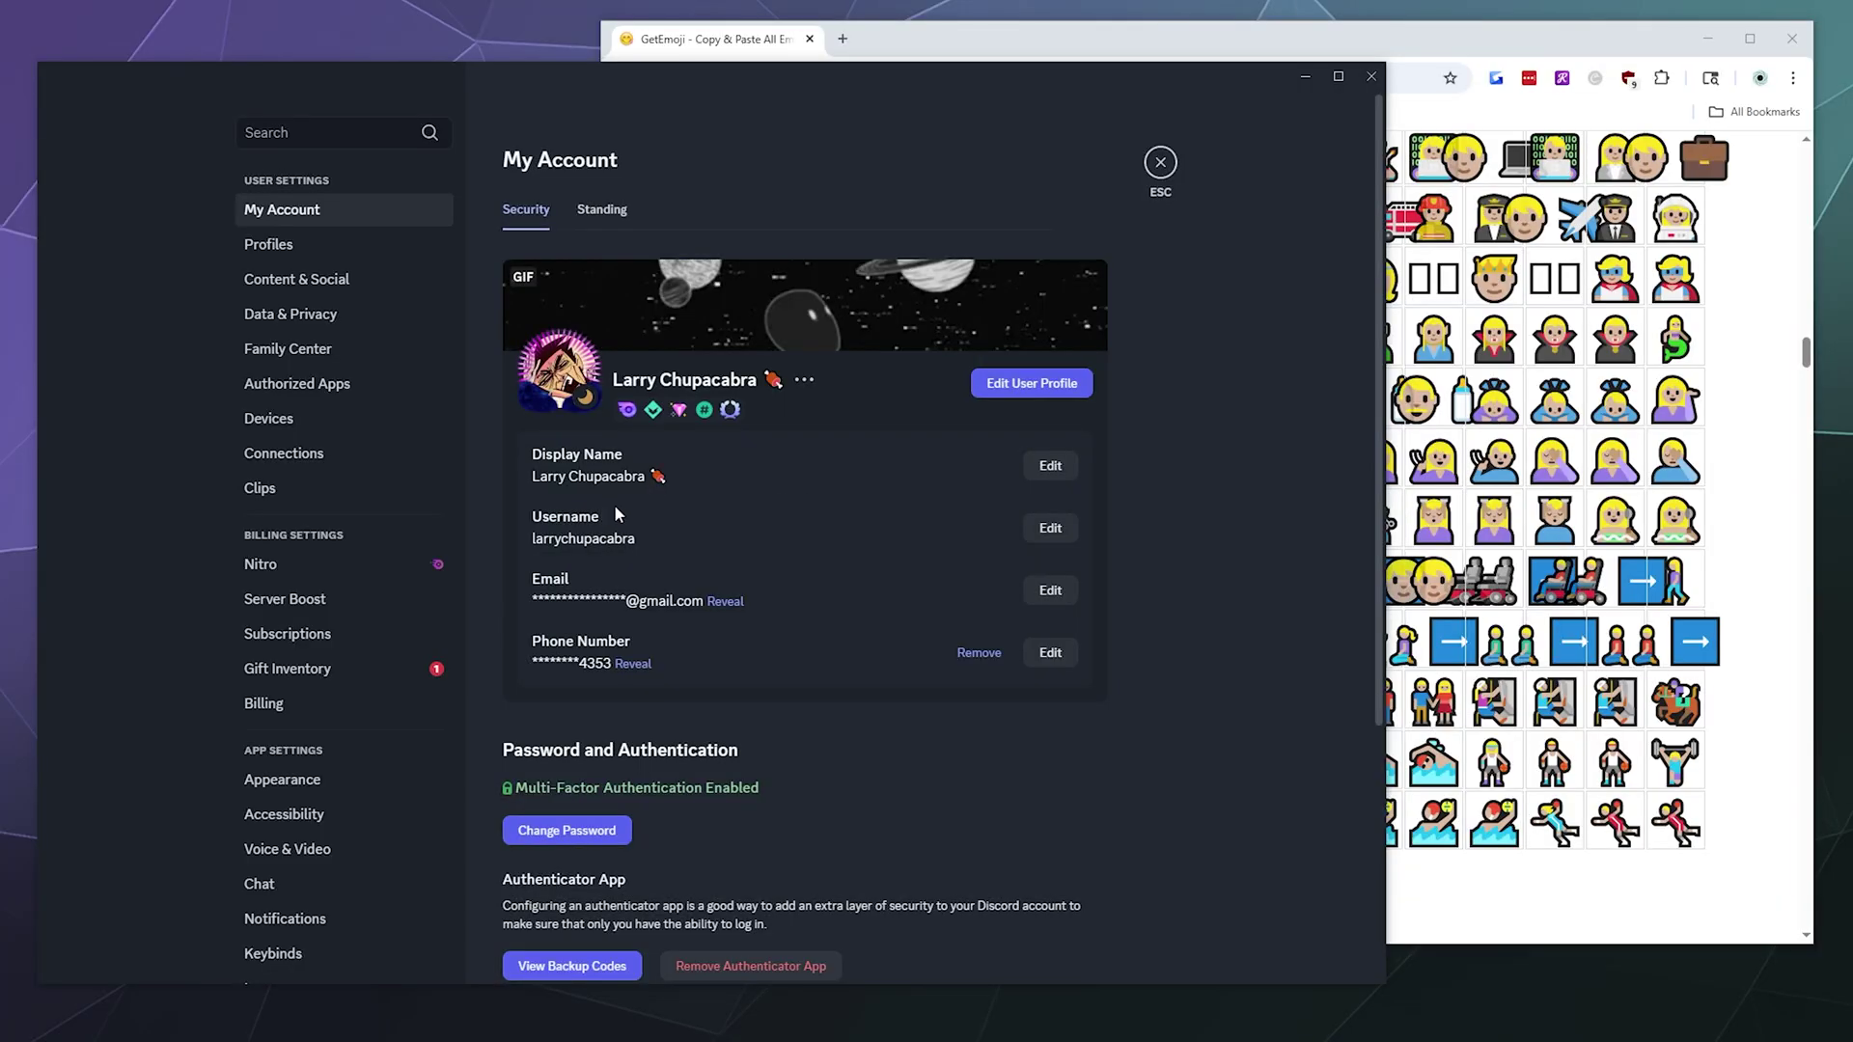
# Scroll the GetEmoji page down to the footer and back to the top, then refocus Discord.
pyautogui.click(1641, 424)
pyautogui.scroll(10, 1673, 399)
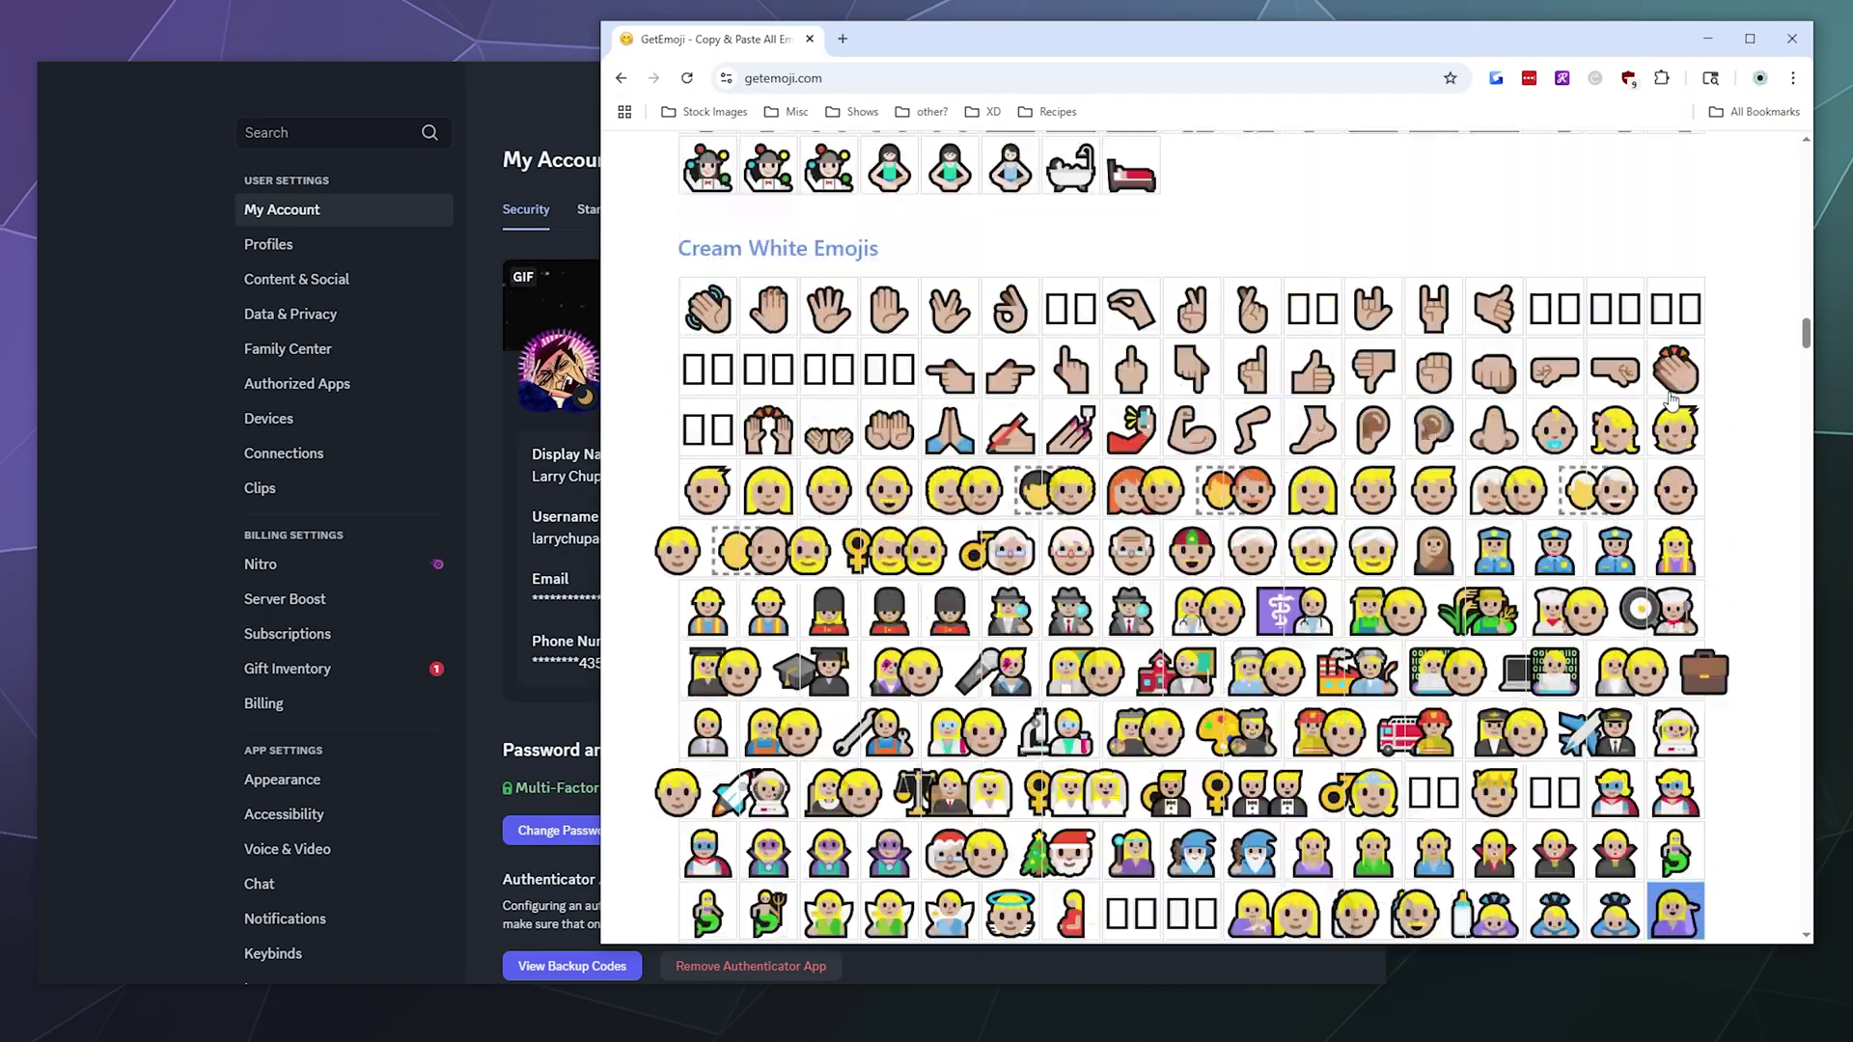
pyautogui.scroll(-9, 1673, 399)
pyautogui.scroll(-20, 1673, 398)
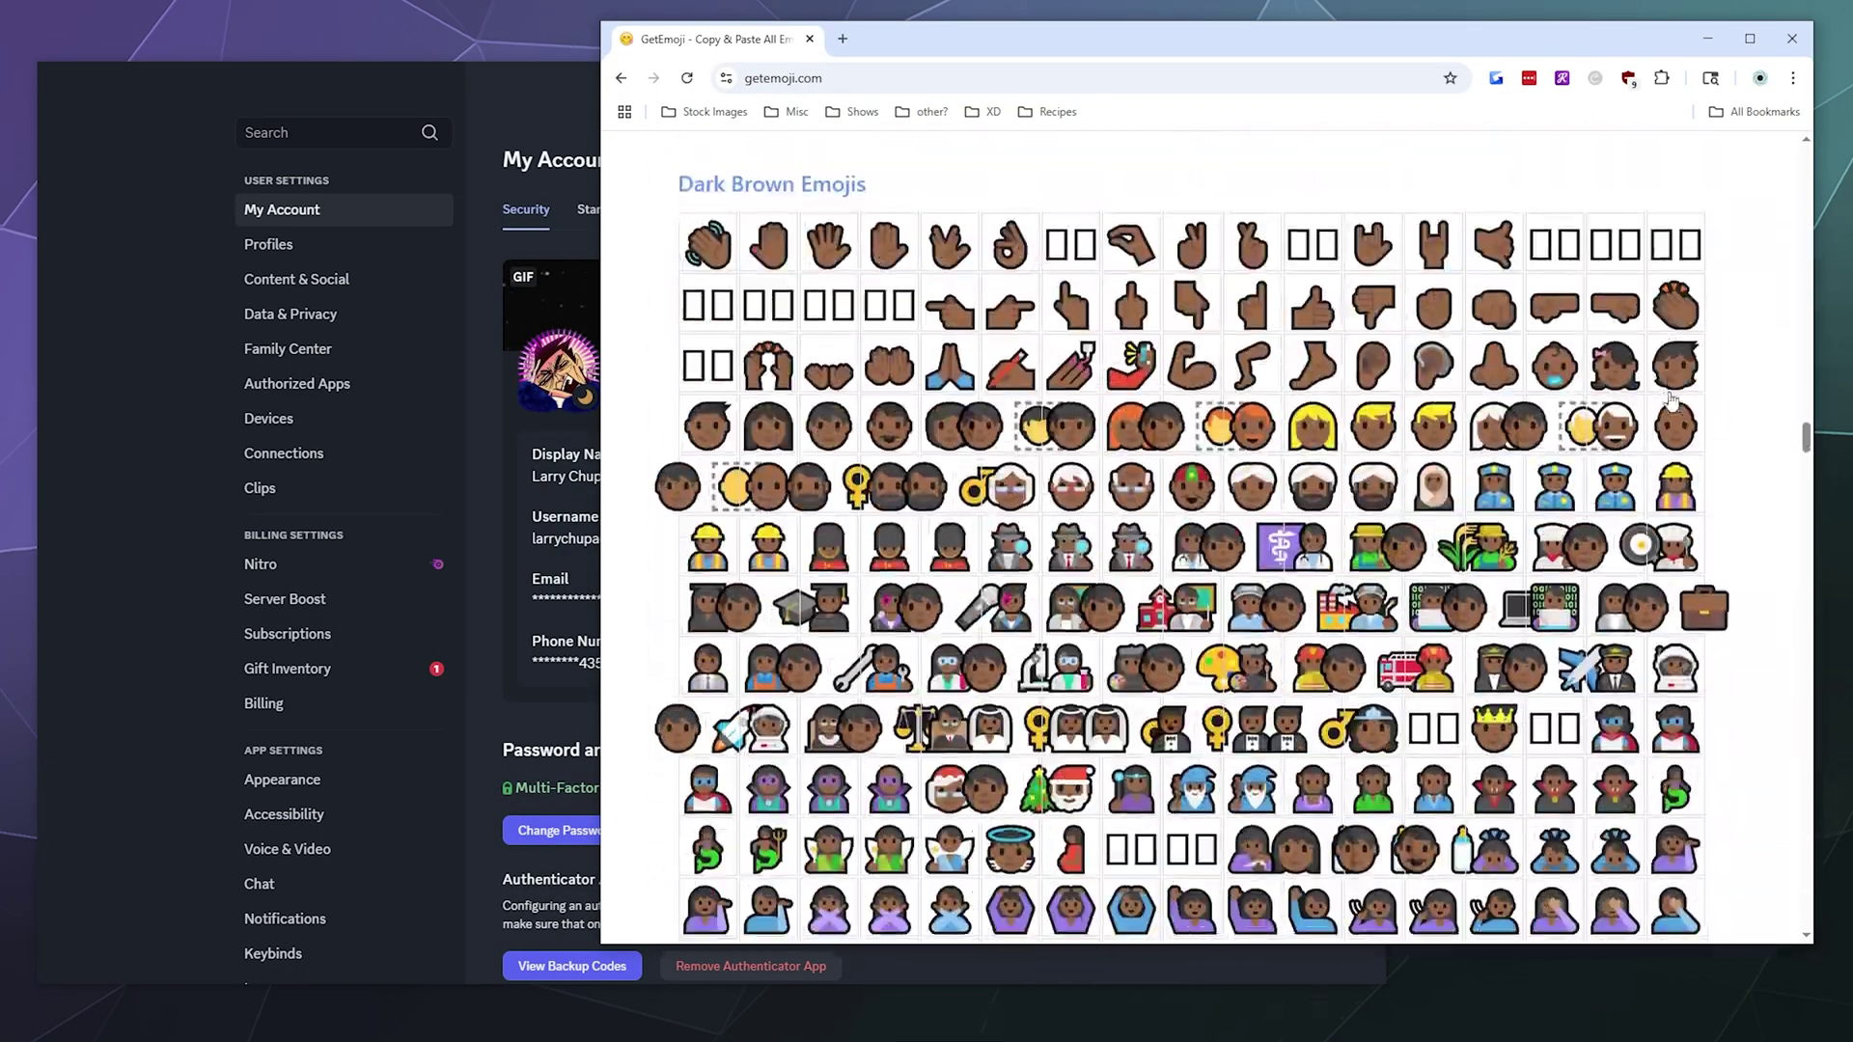
pyautogui.scroll(-20, 1672, 399)
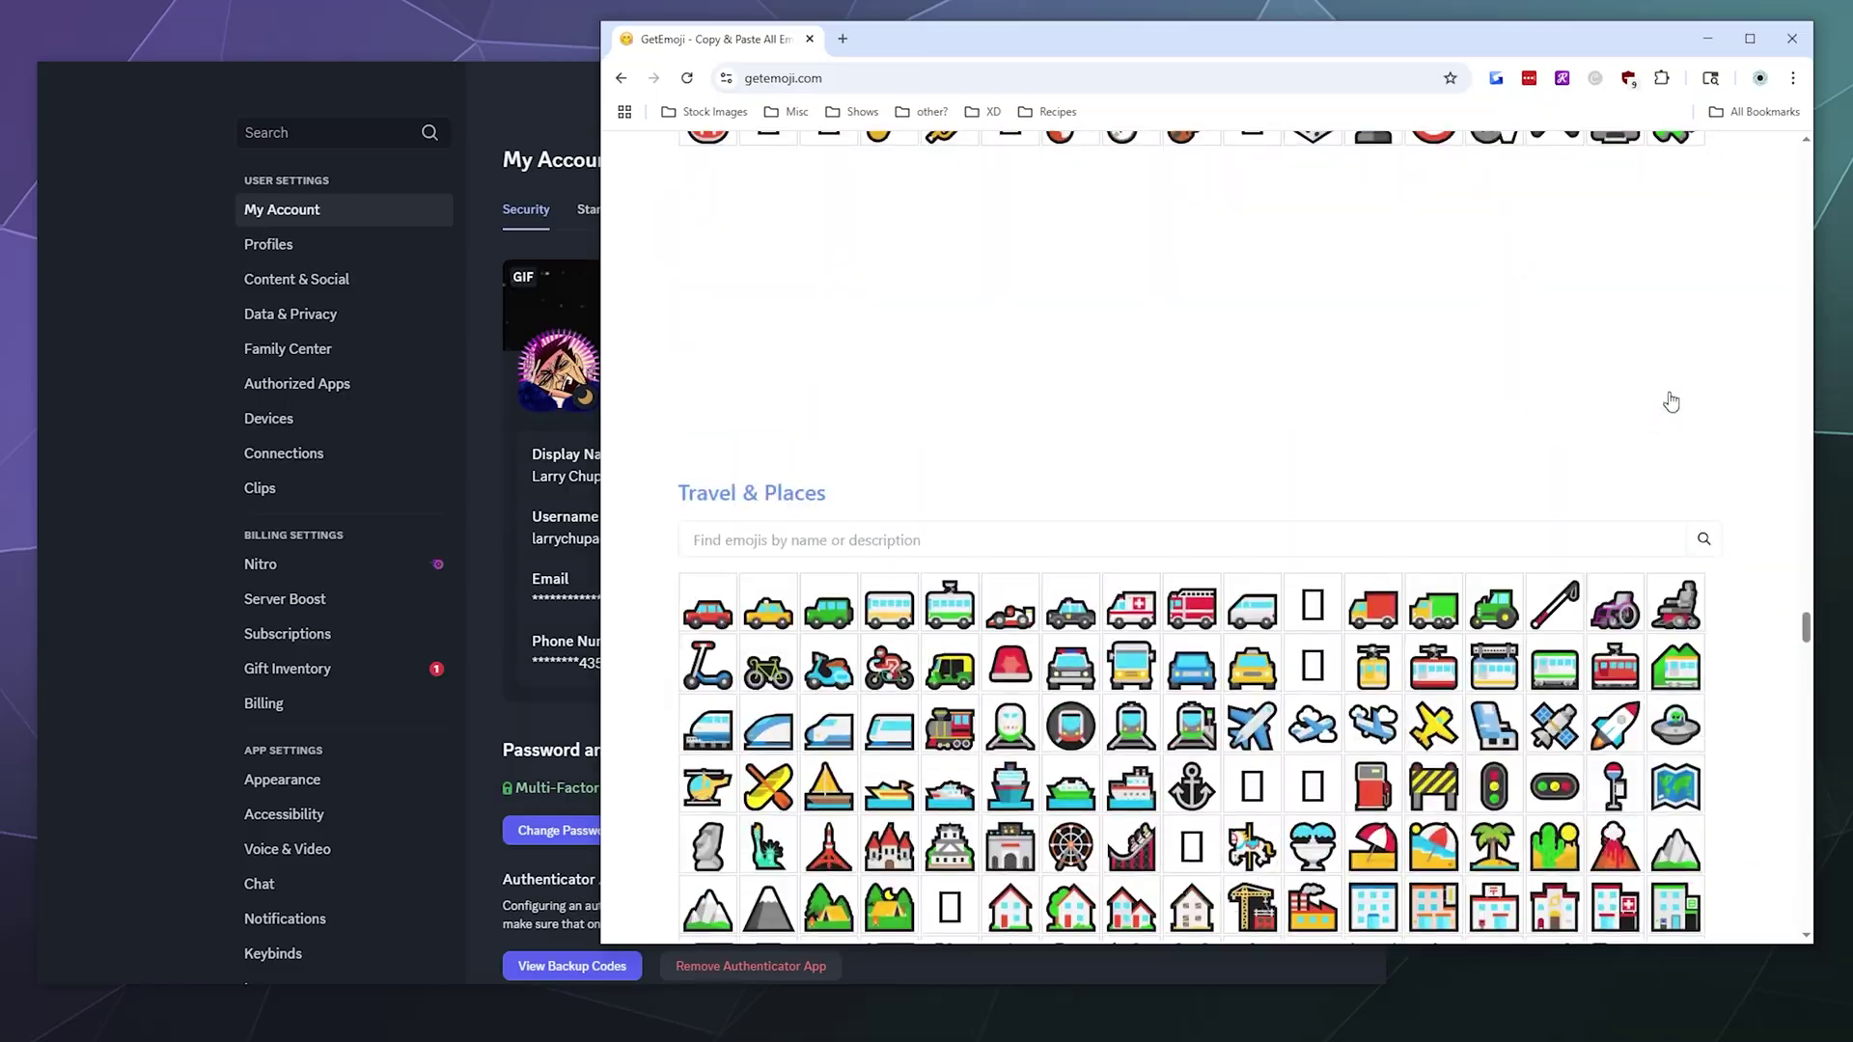
pyautogui.scroll(-20, 1672, 398)
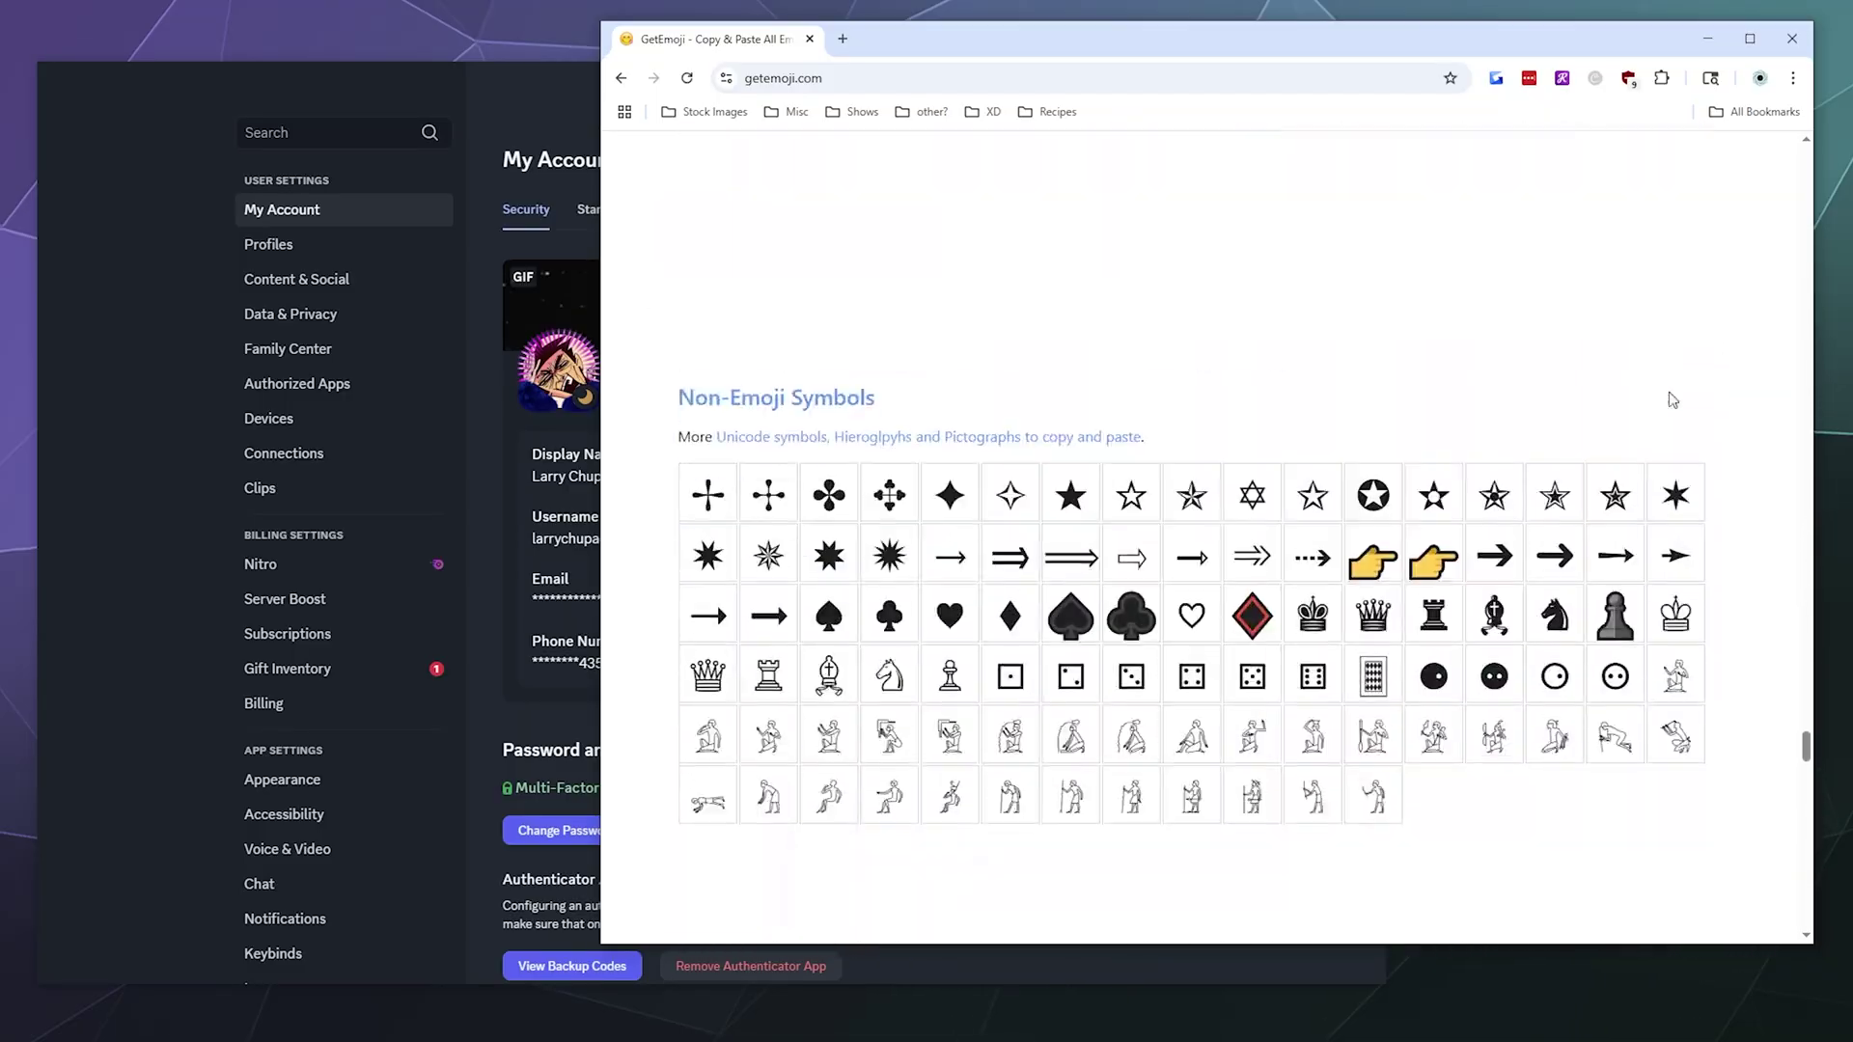
pyautogui.scroll(-20, 1673, 398)
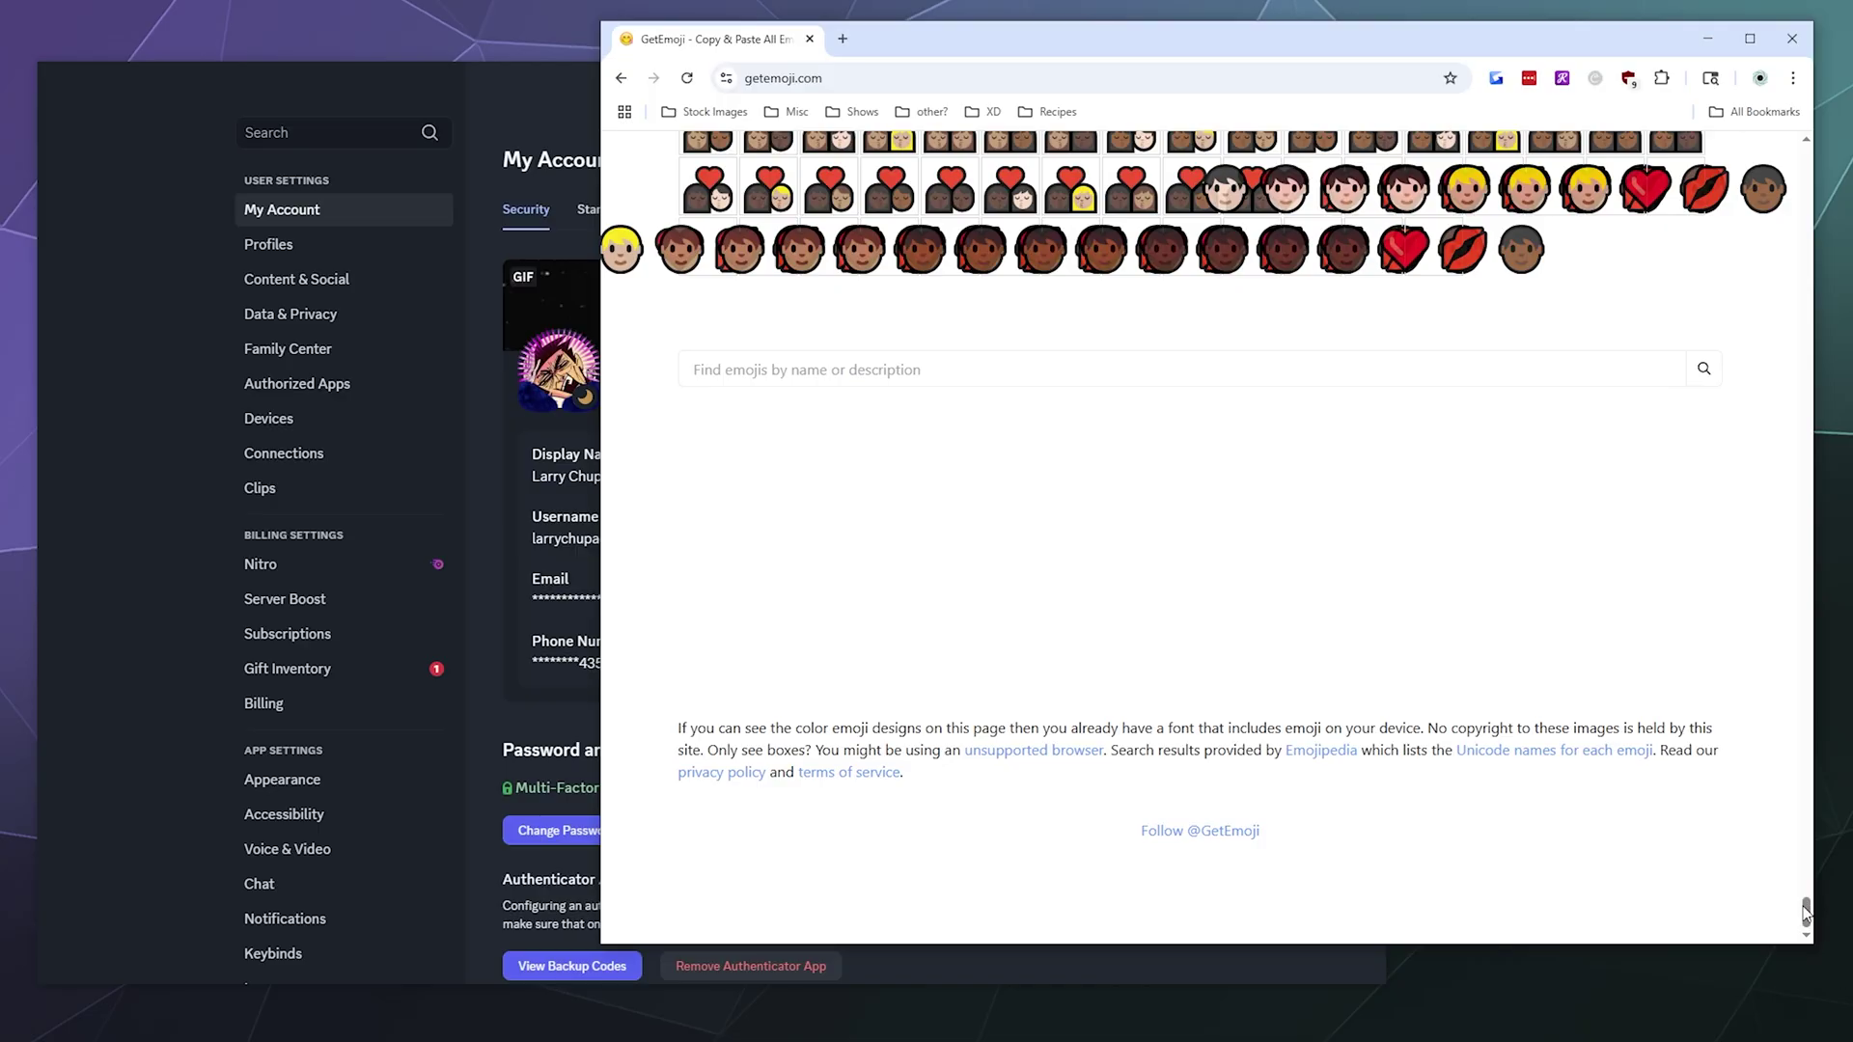
pyautogui.moveTo(1806, 912); pyautogui.dragTo(1729, 149)
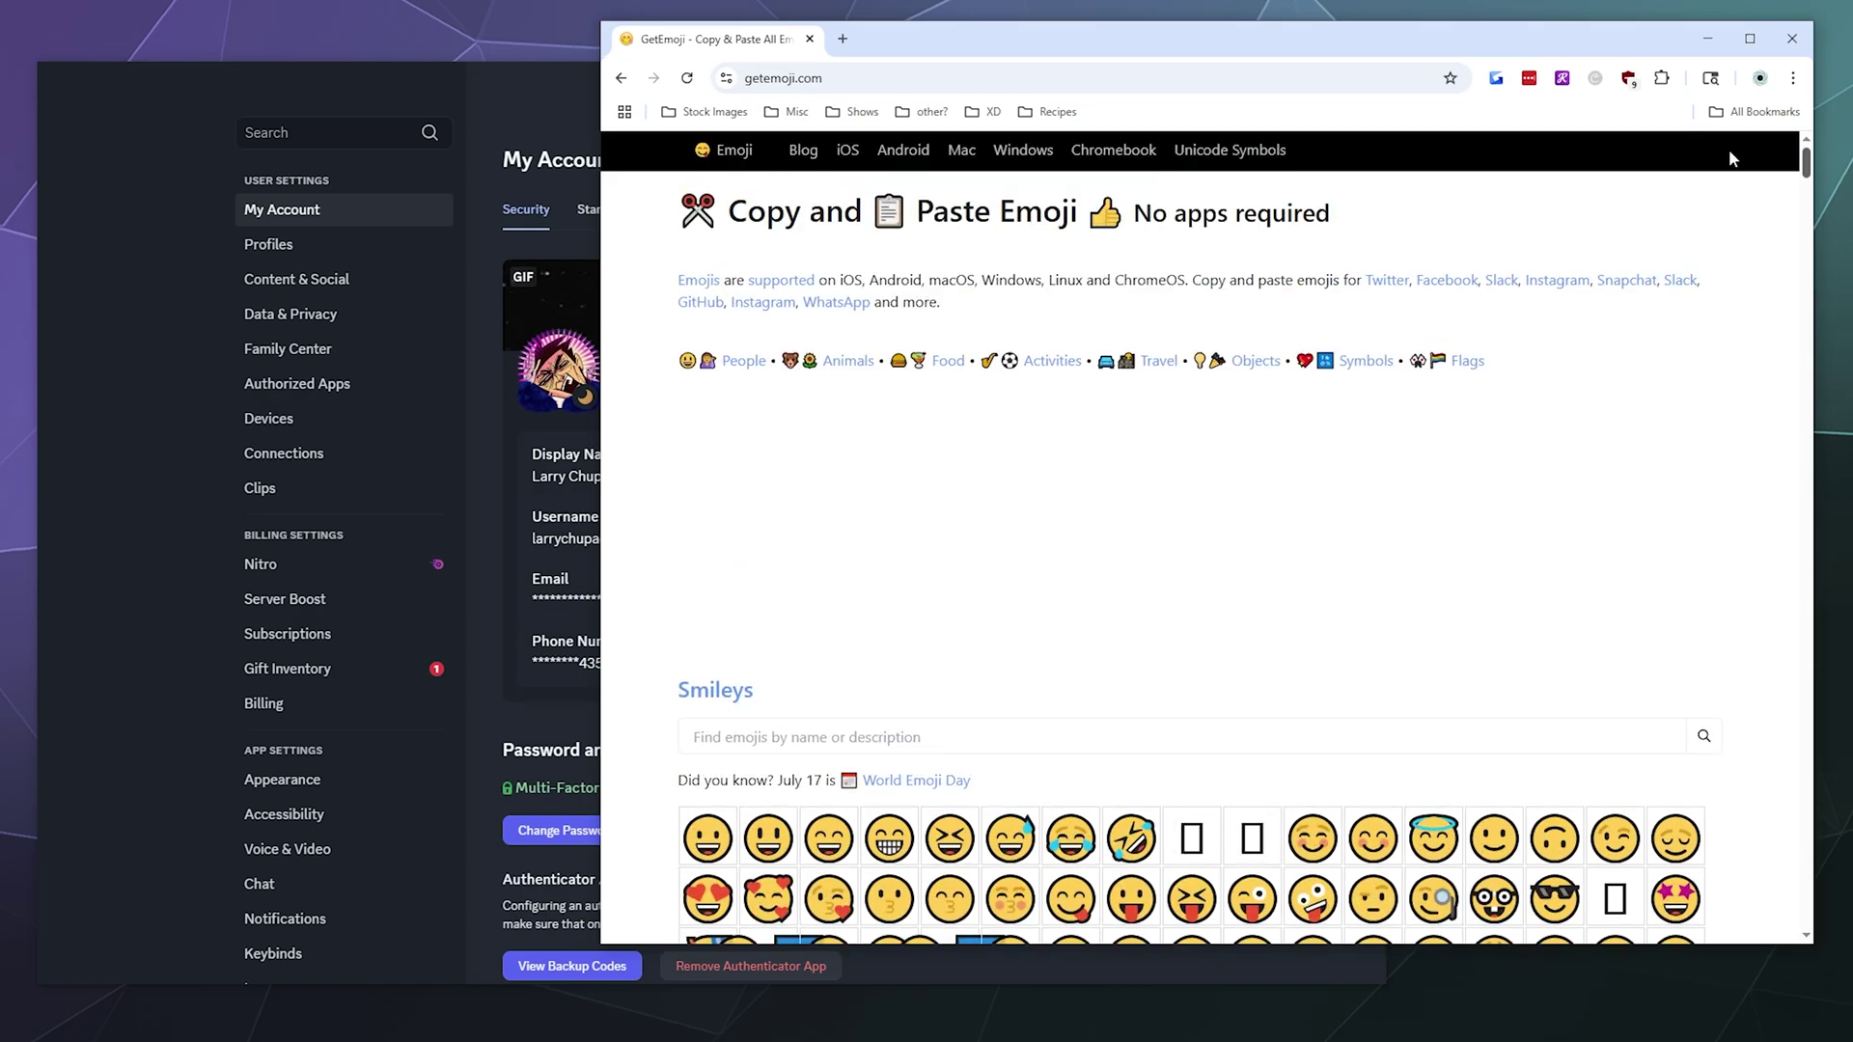
pyautogui.click(498, 656)
# Close the account settings and open the emoji picker in the -general channel.
pyautogui.click(1162, 165)
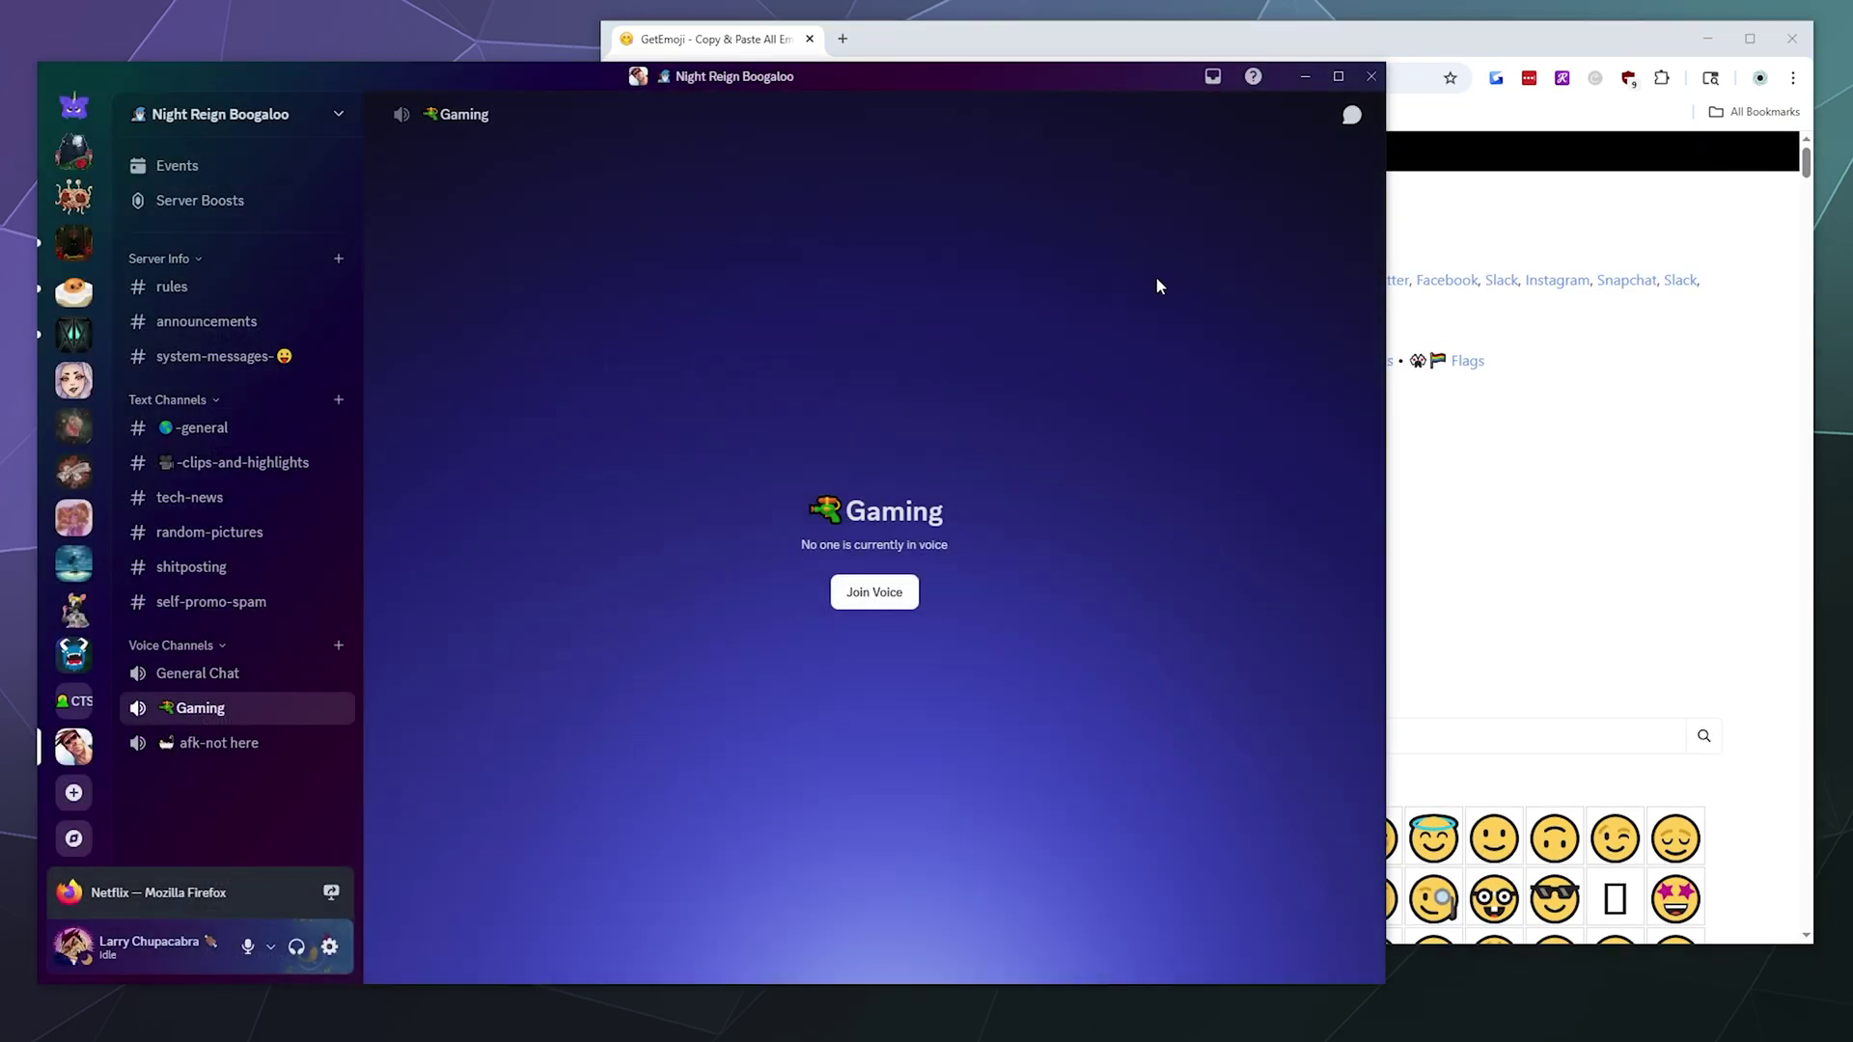
pyautogui.click(169, 428)
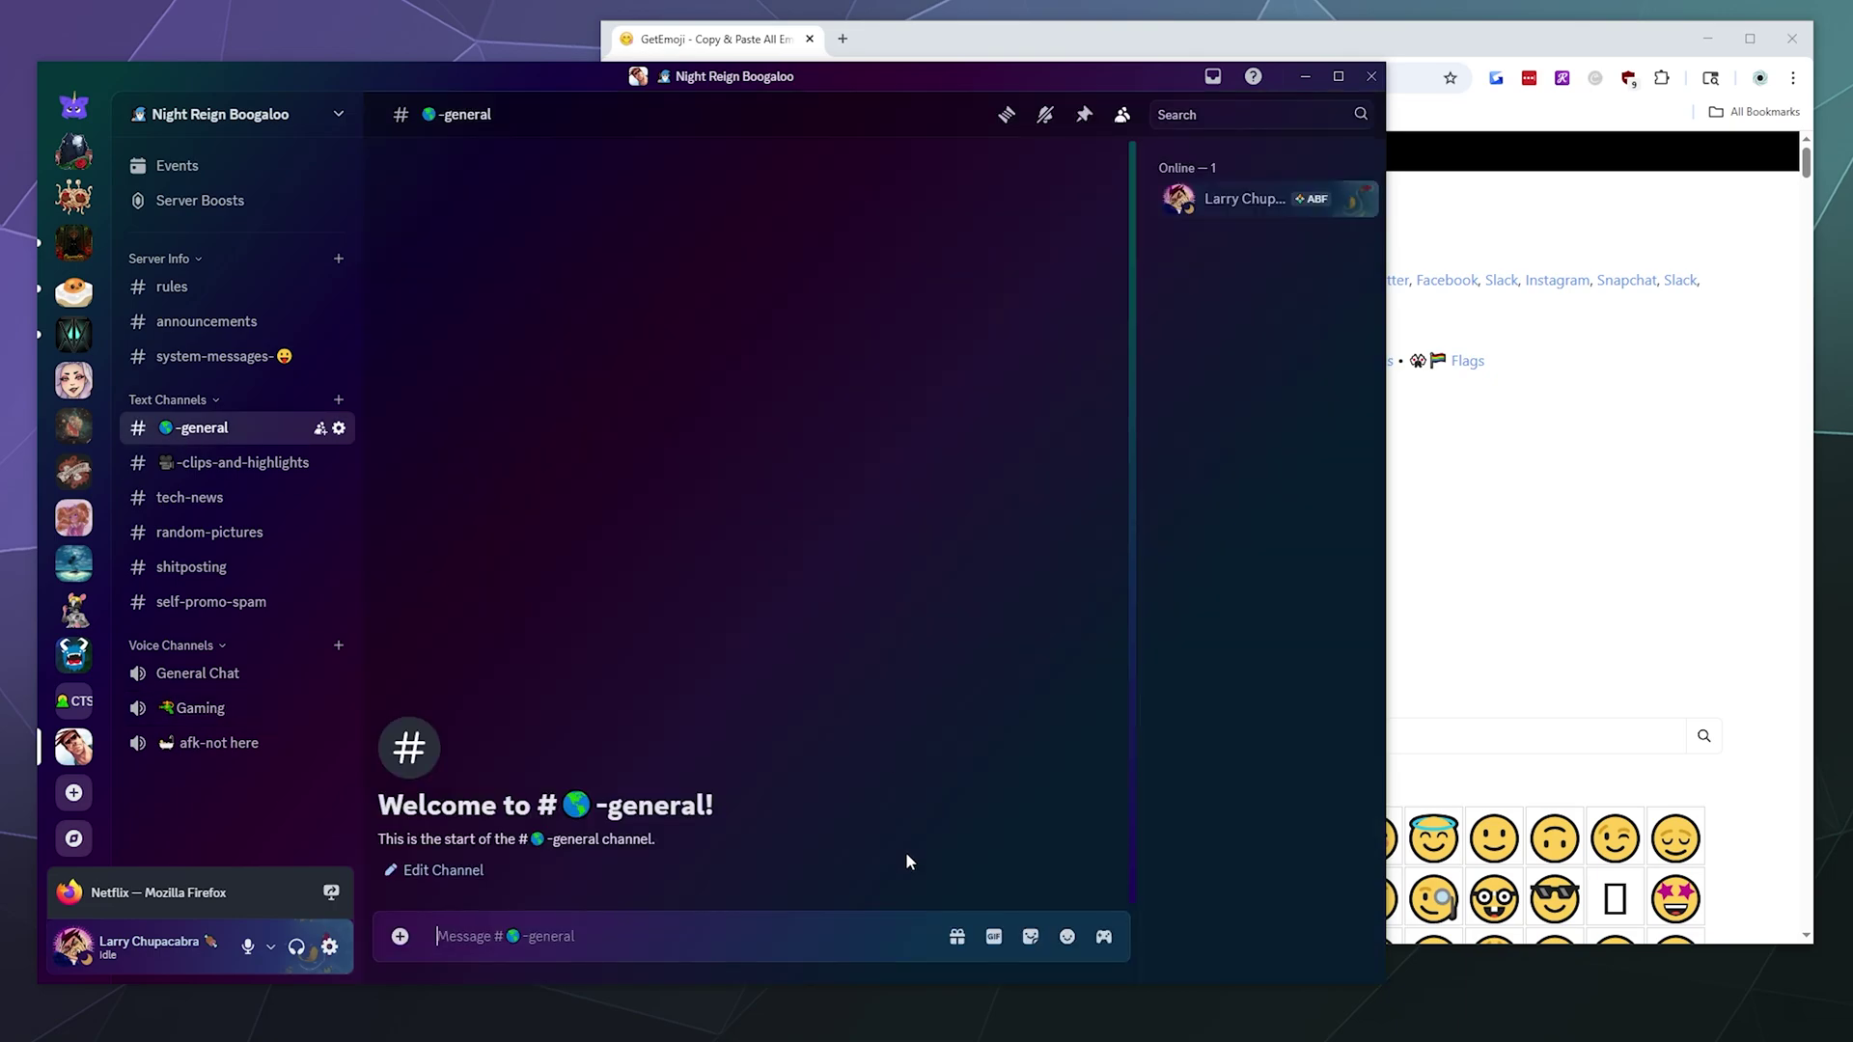
pyautogui.click(1067, 936)
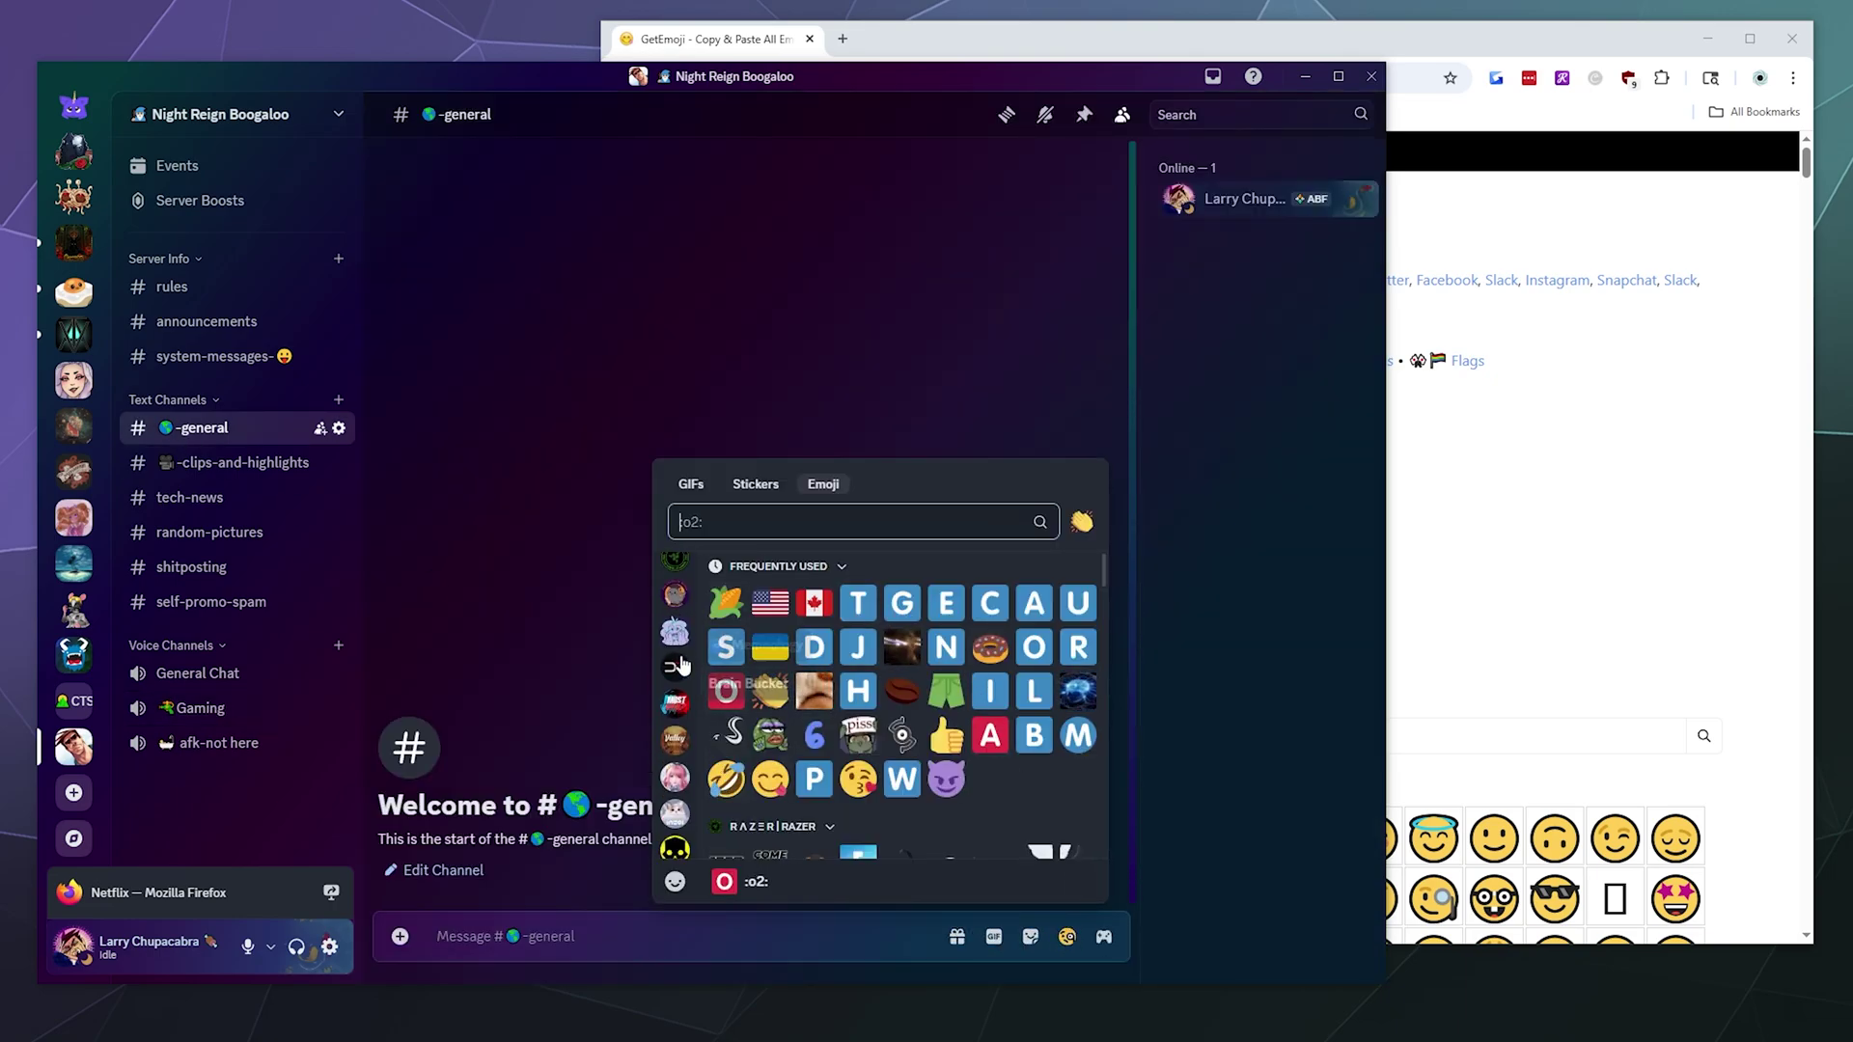
# Browse the Activities category of the emoji picker.
pyautogui.scroll(-3, 681, 675)
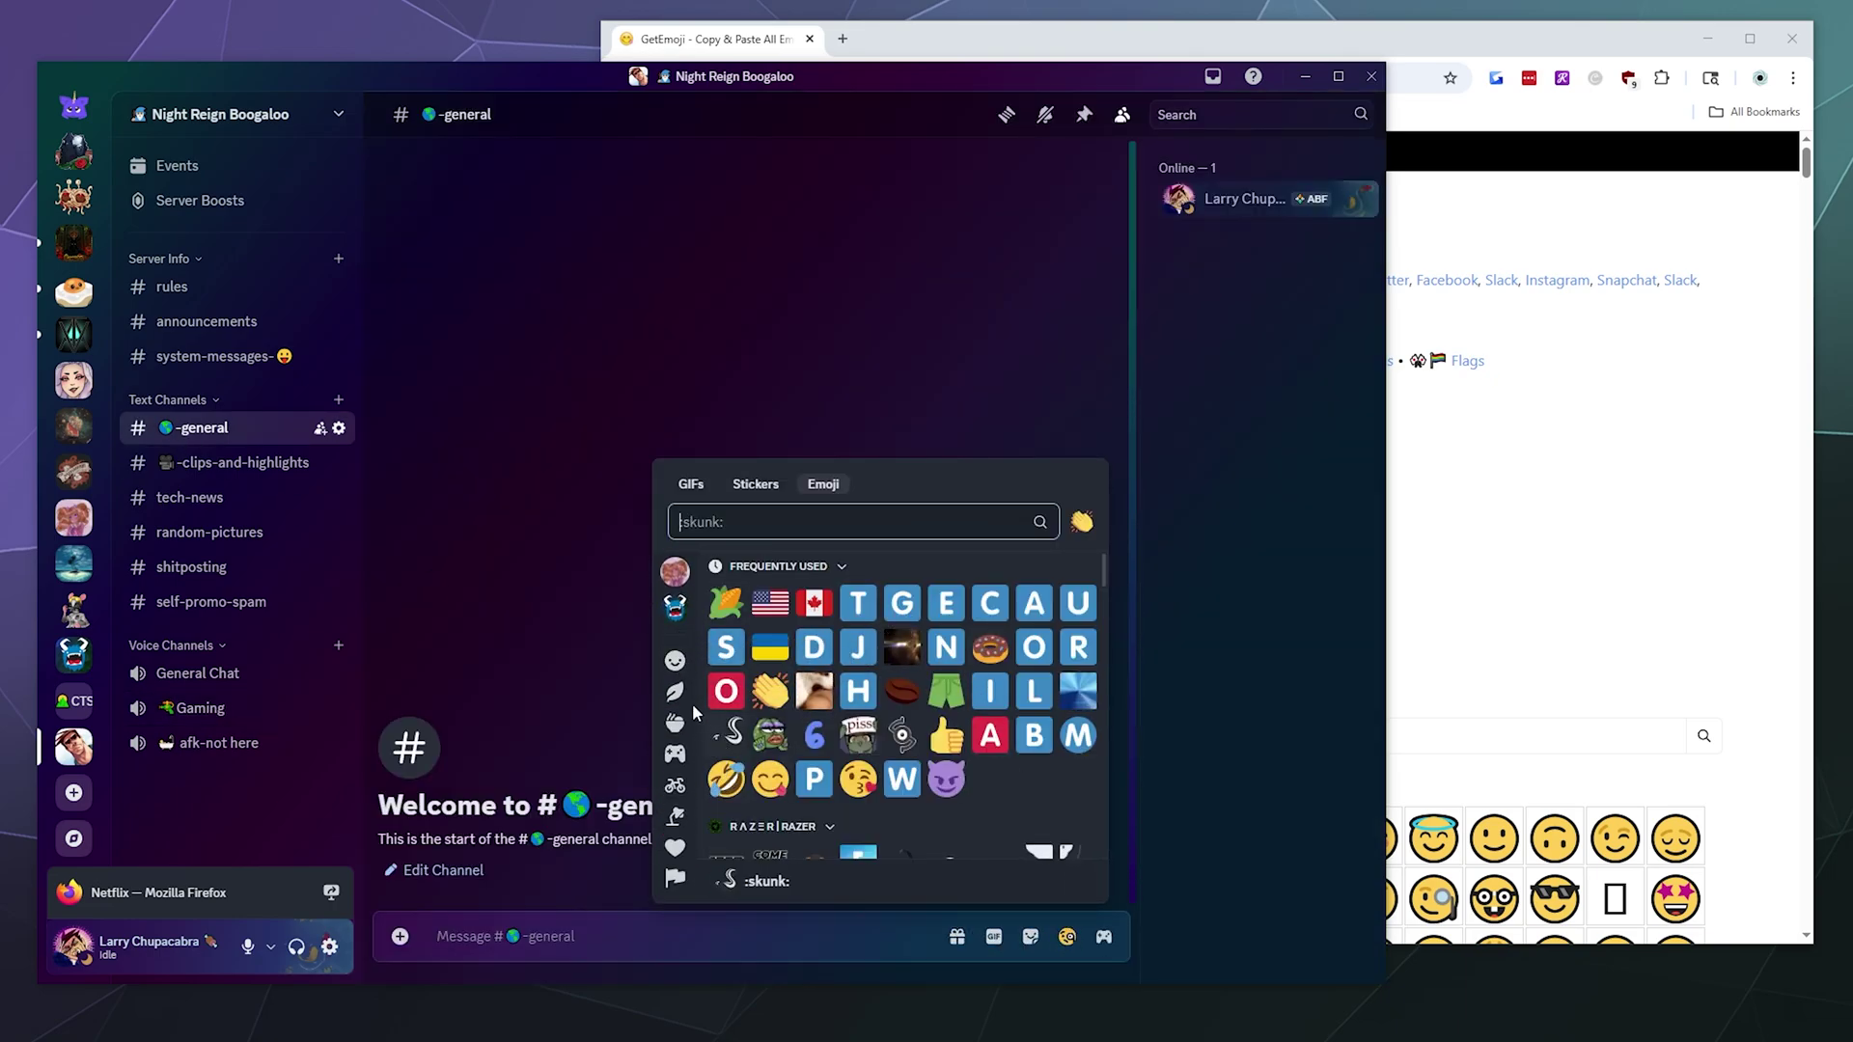
pyautogui.click(674, 754)
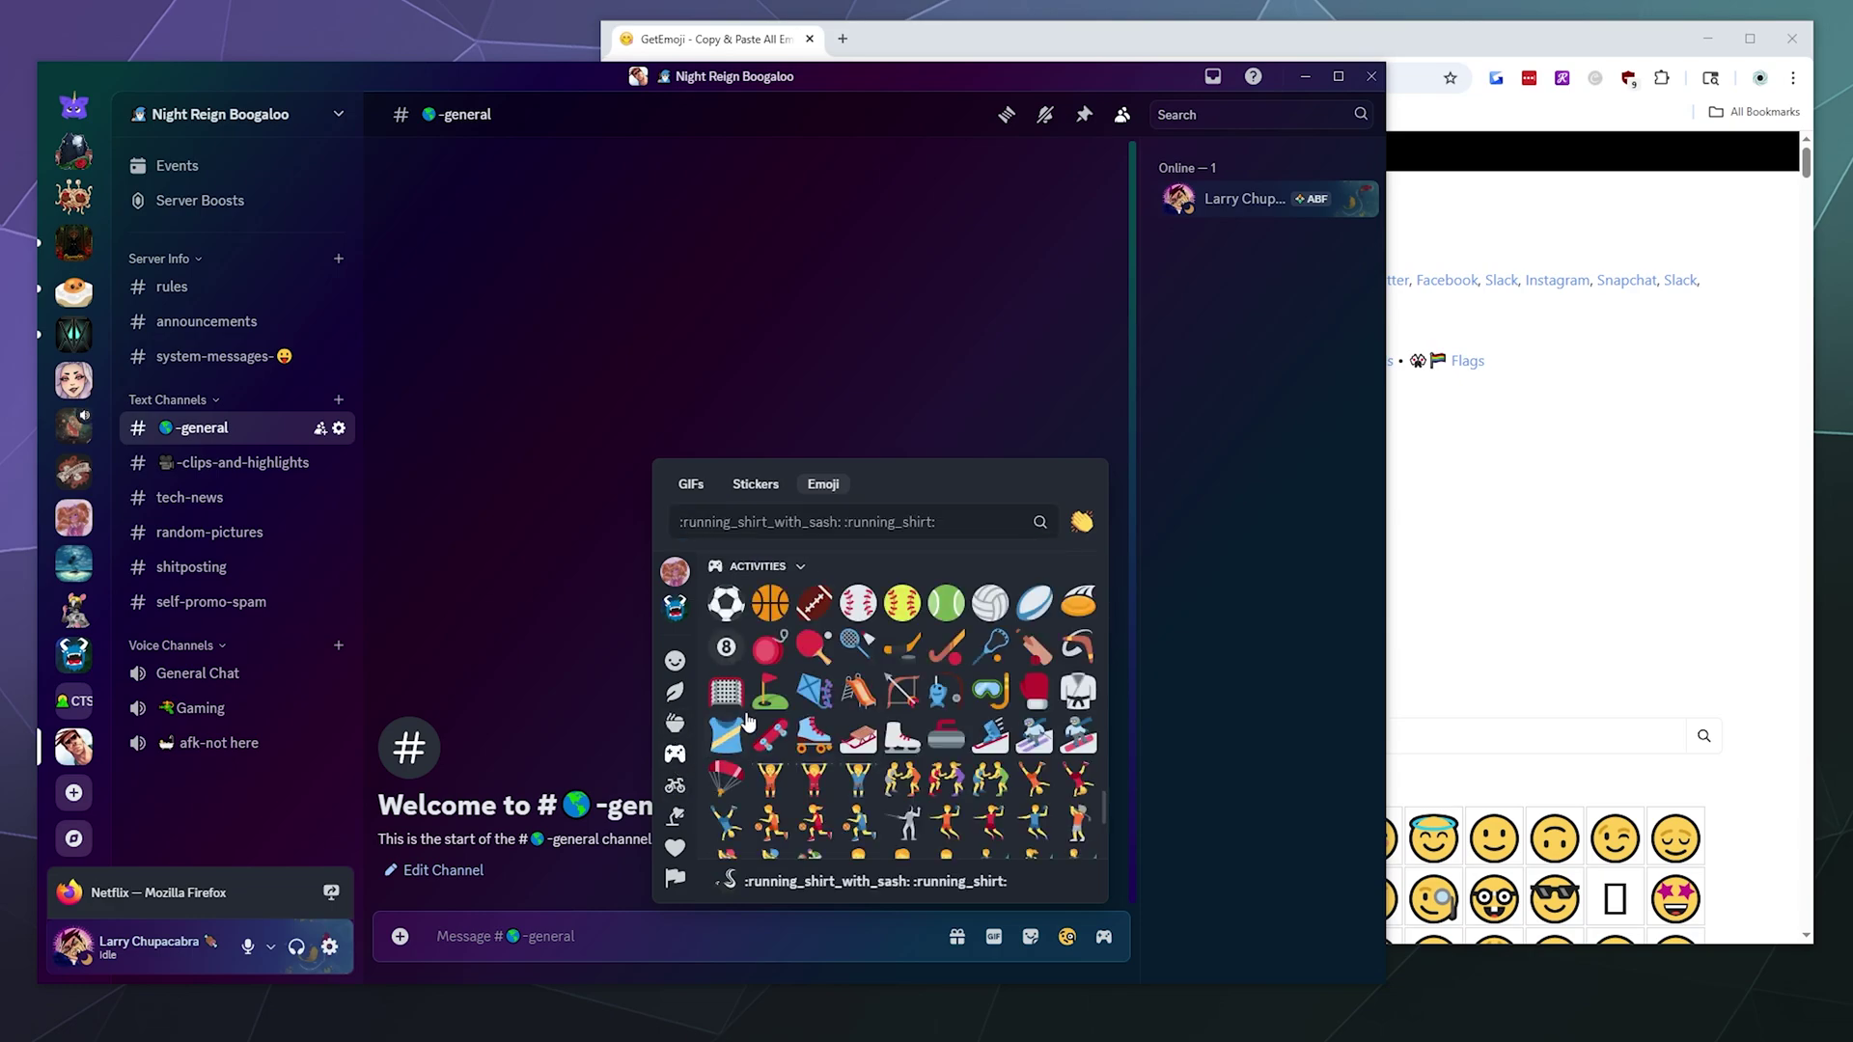
pyautogui.scroll(-3, 733, 724)
pyautogui.scroll(3, 748, 719)
pyautogui.scroll(-1, 748, 719)
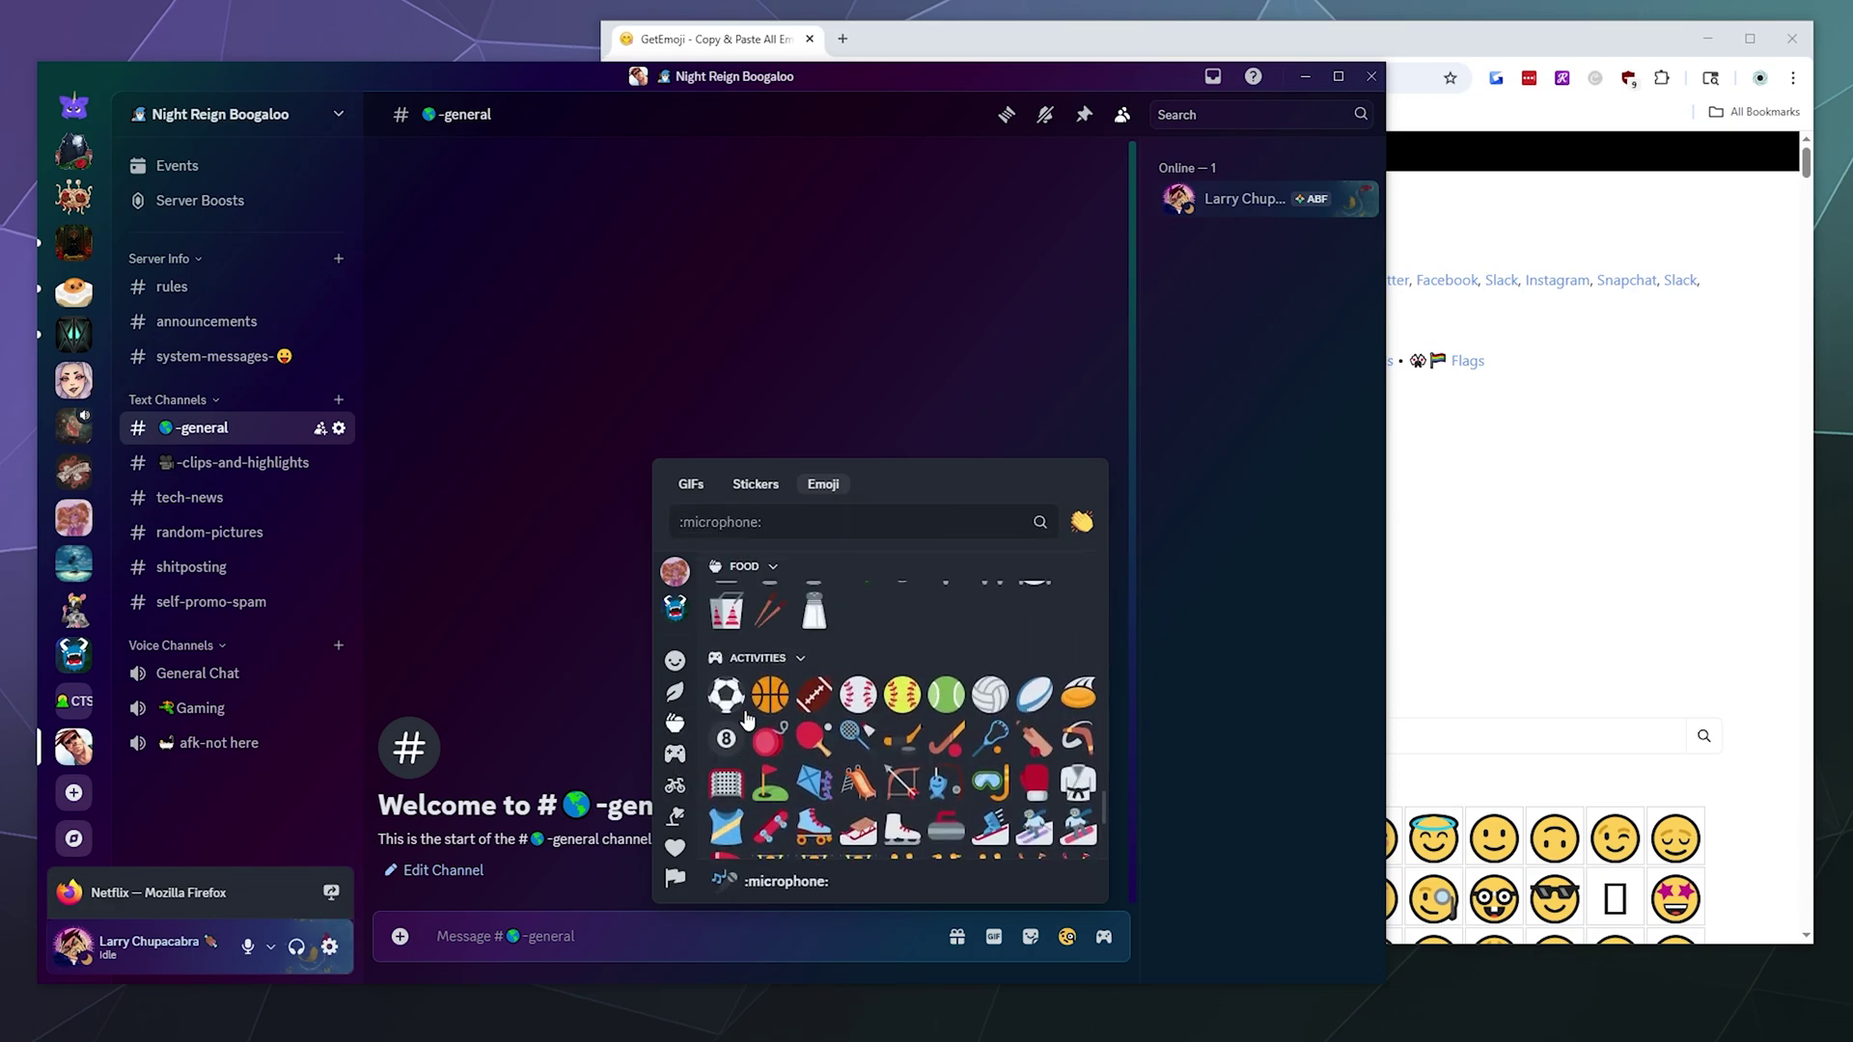
pyautogui.scroll(1, 748, 719)
pyautogui.scroll(-4, 748, 719)
pyautogui.scroll(-3, 748, 719)
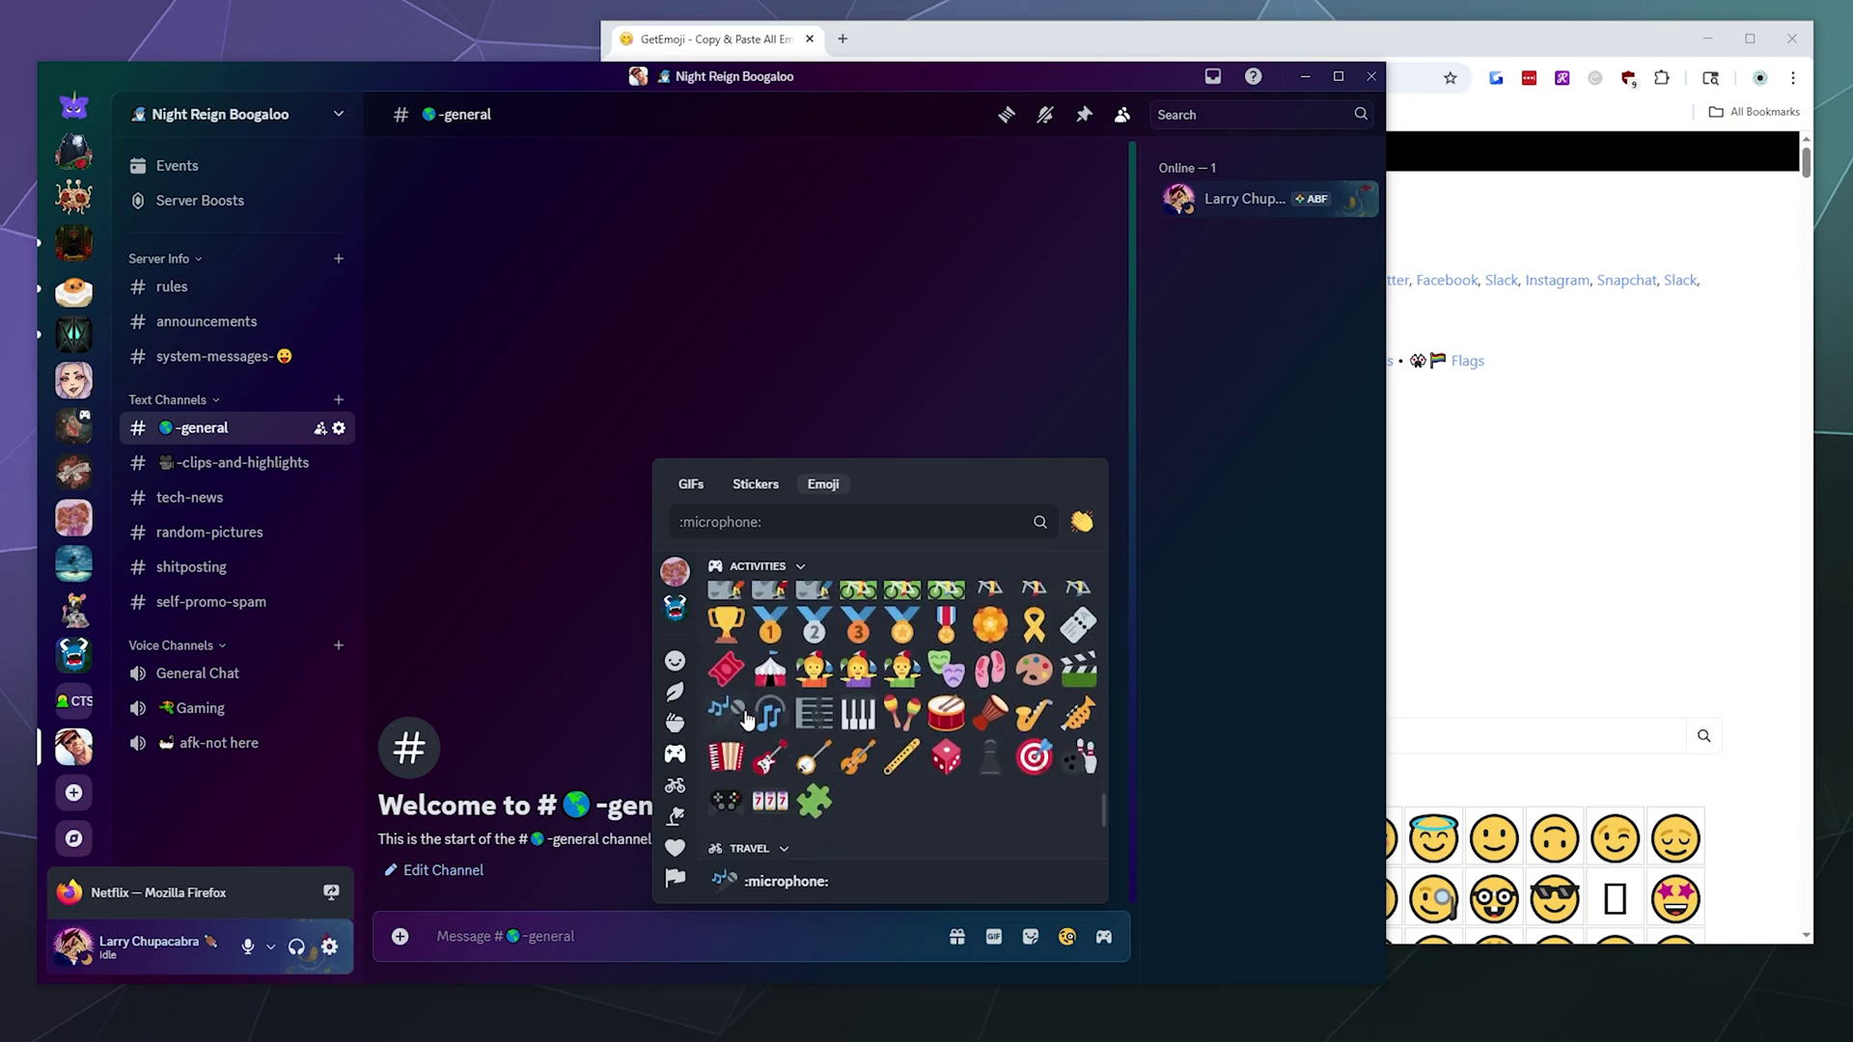
pyautogui.scroll(1, 748, 719)
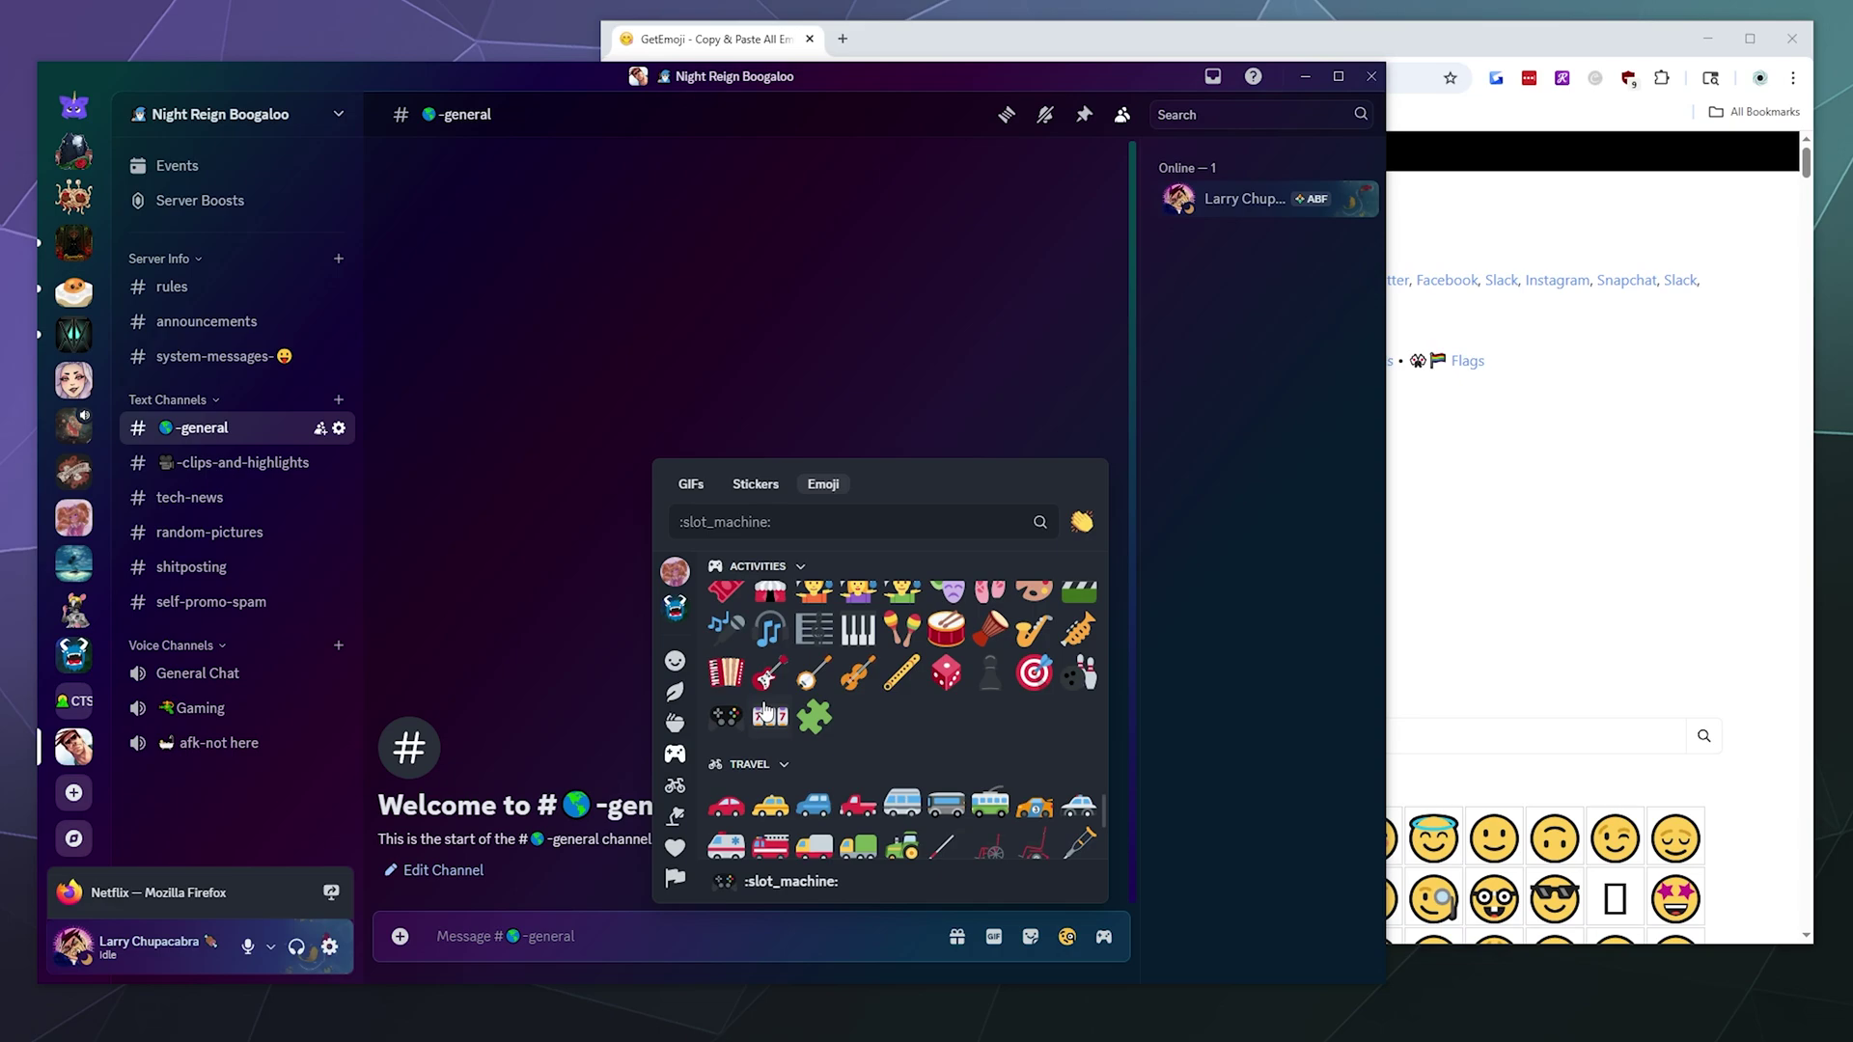
pyautogui.scroll(2, 753, 719)
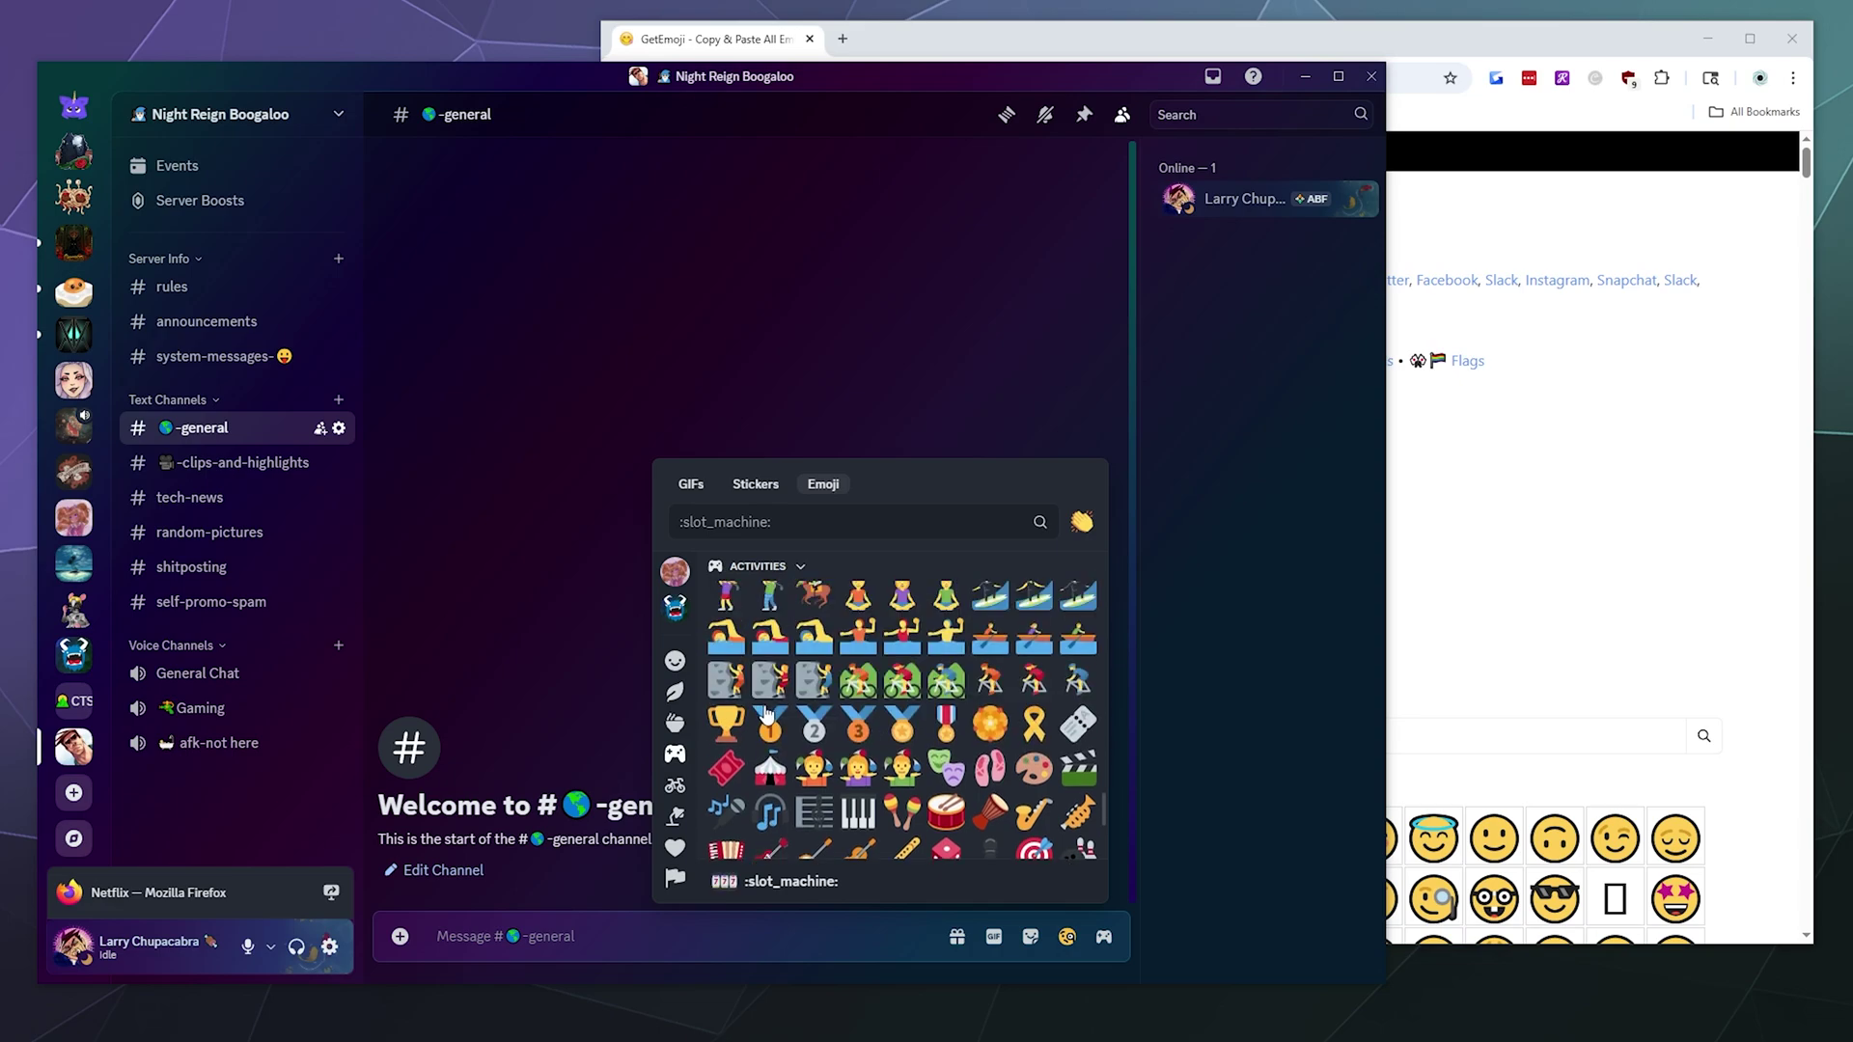
# Insert the :hotdog: emoji from the Food category into the message.
pyautogui.click(676, 724)
pyautogui.scroll(-3, 801, 724)
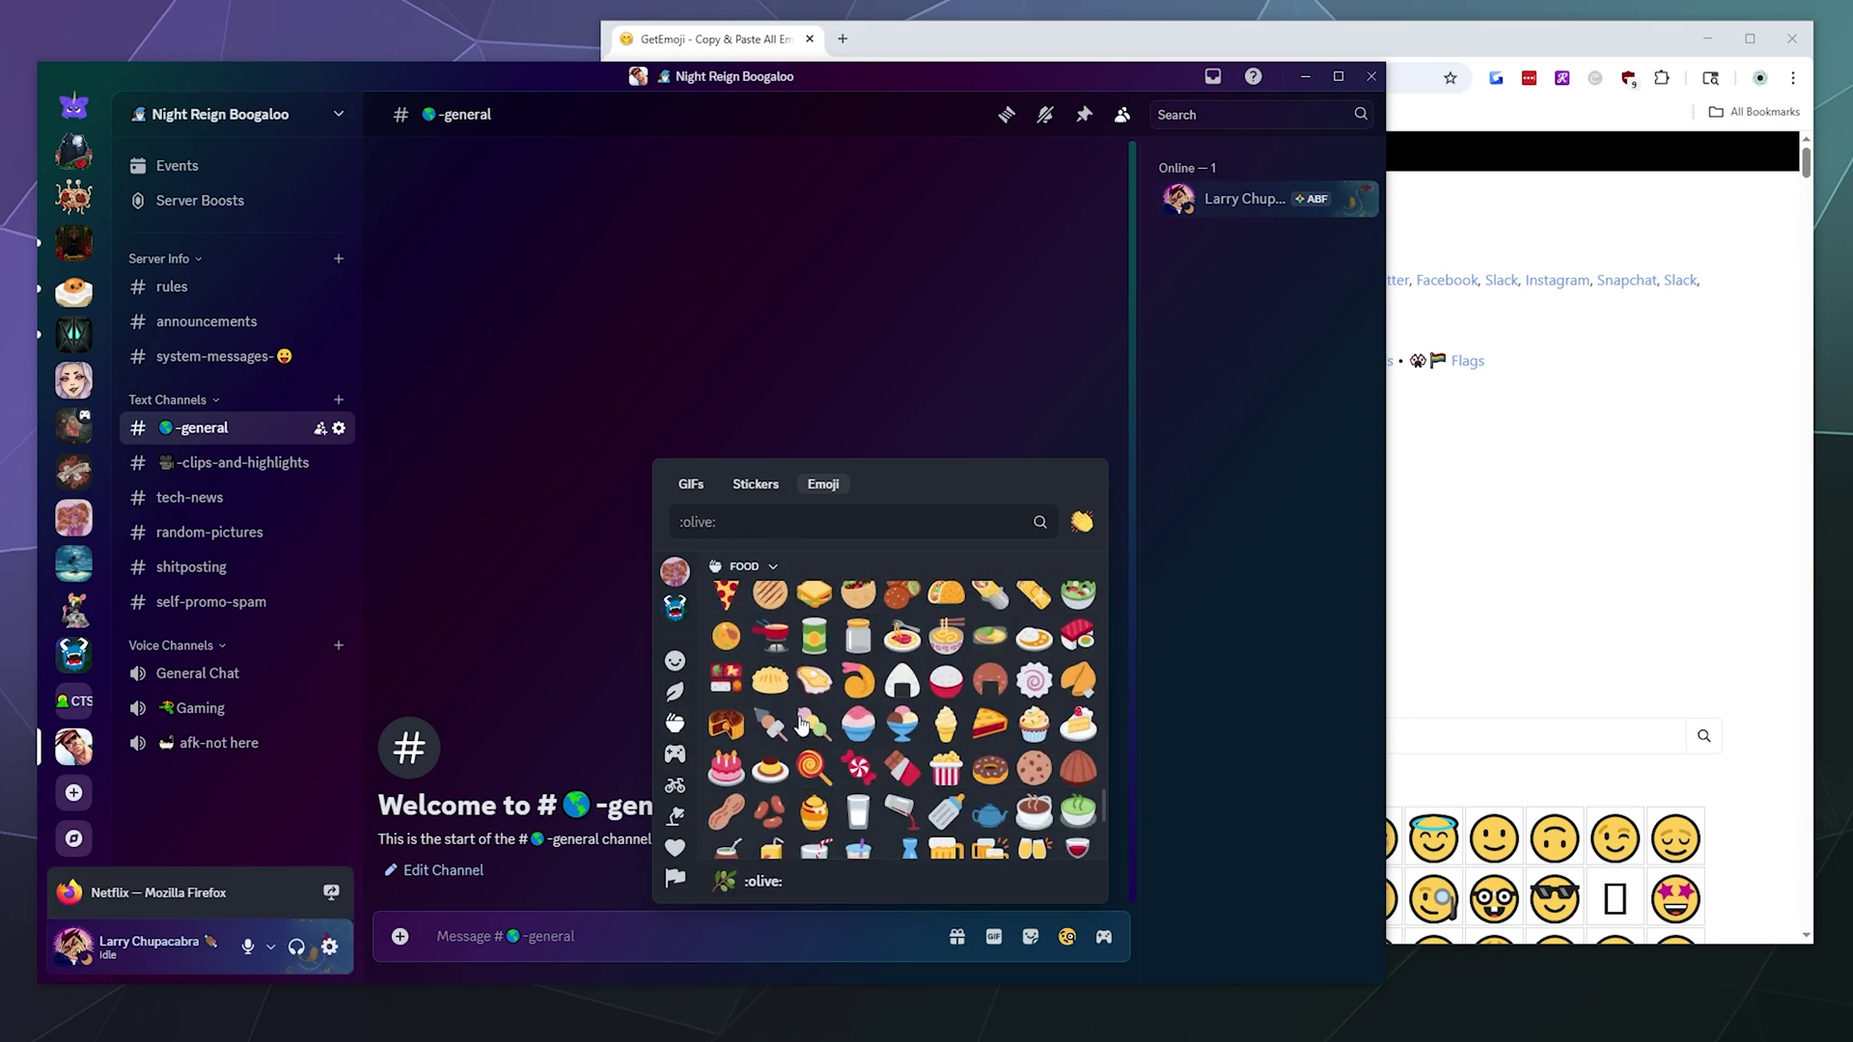
pyautogui.scroll(2, 802, 724)
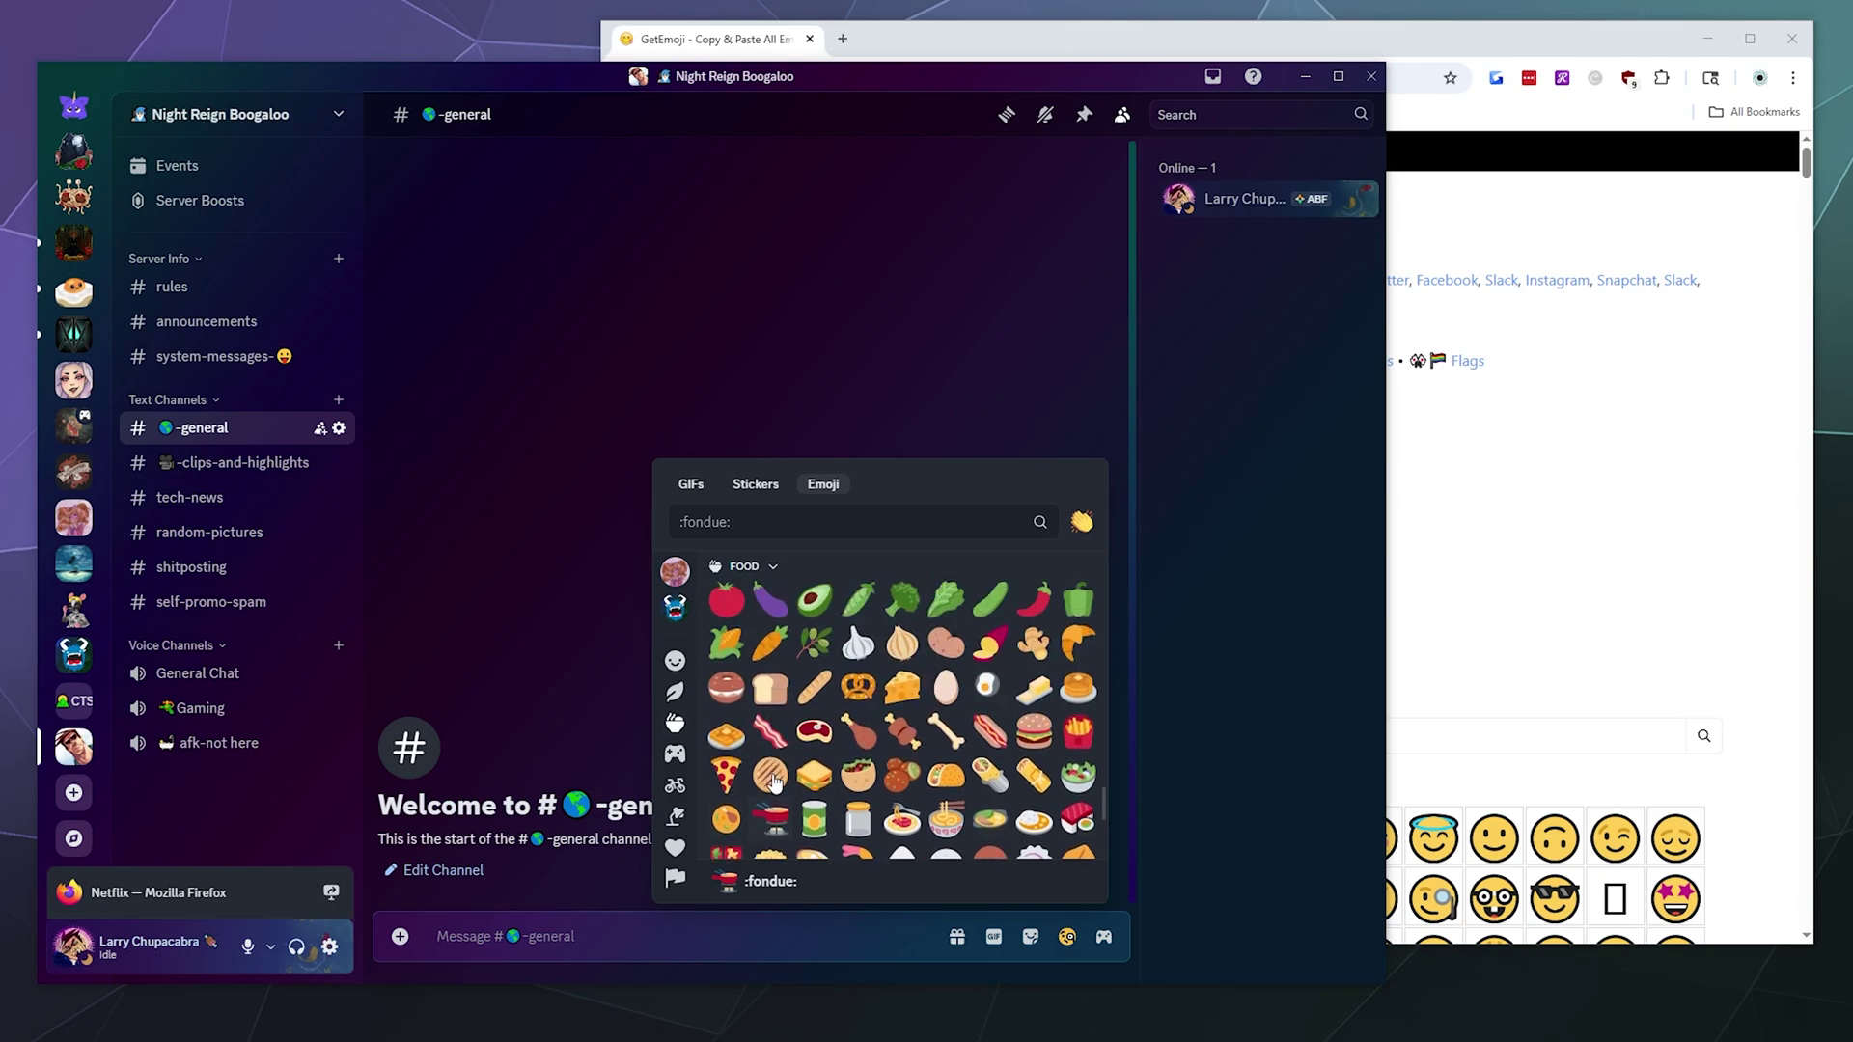
pyautogui.click(991, 735)
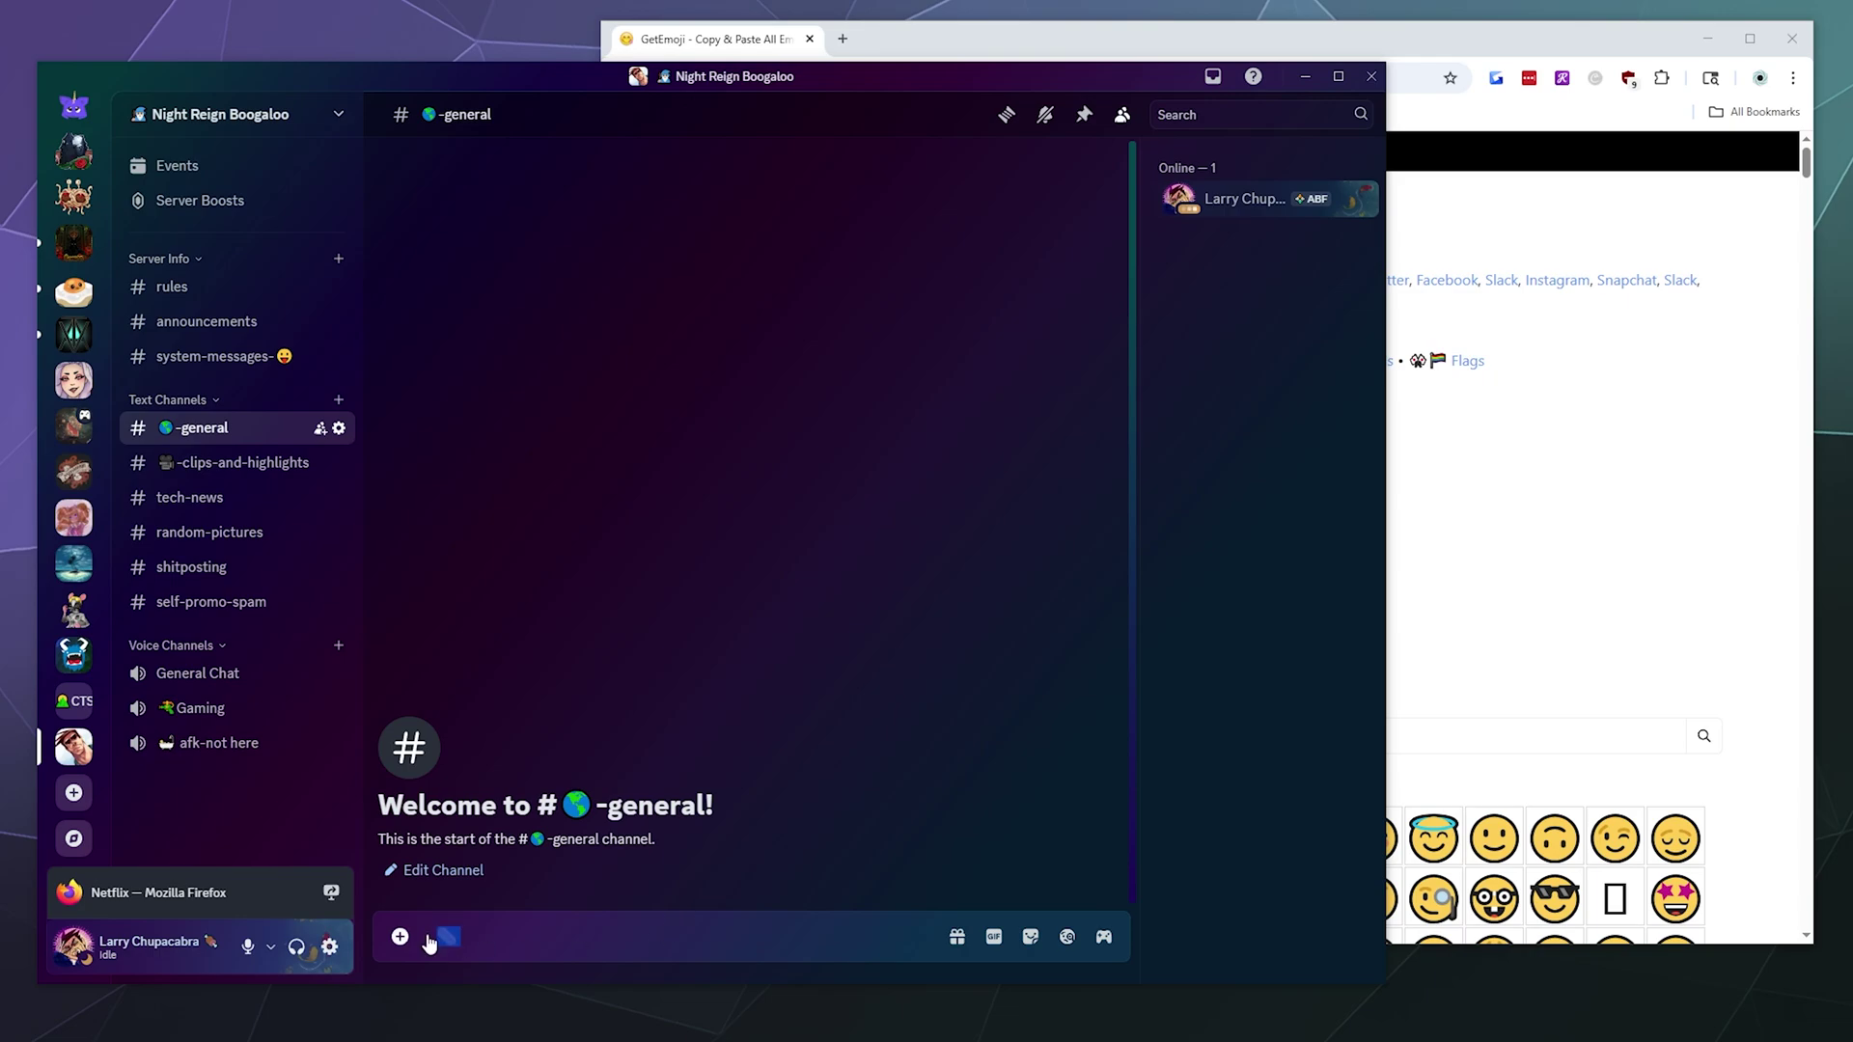
# Replace the display name's trailing emoji with :hotdog:, save, and return to the channel.
pyautogui.click(331, 949)
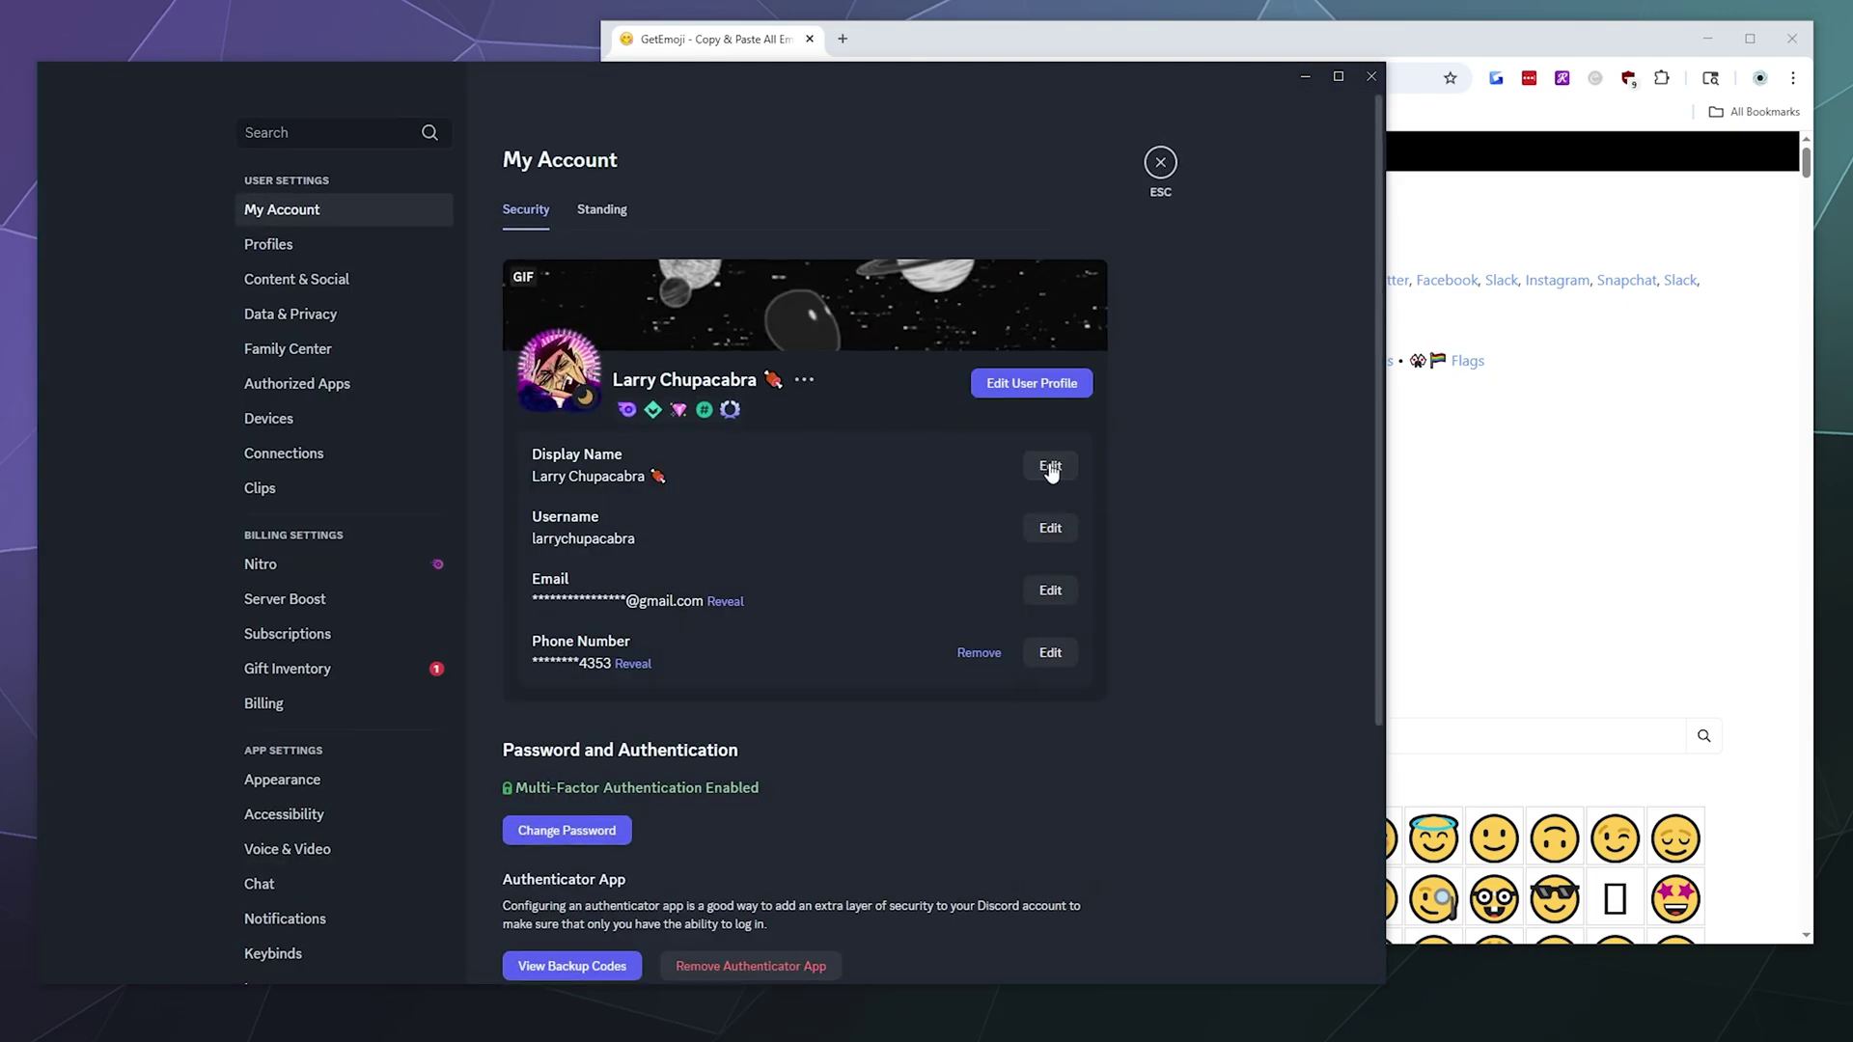
pyautogui.click(1162, 466)
pyautogui.doubleClick(684, 402)
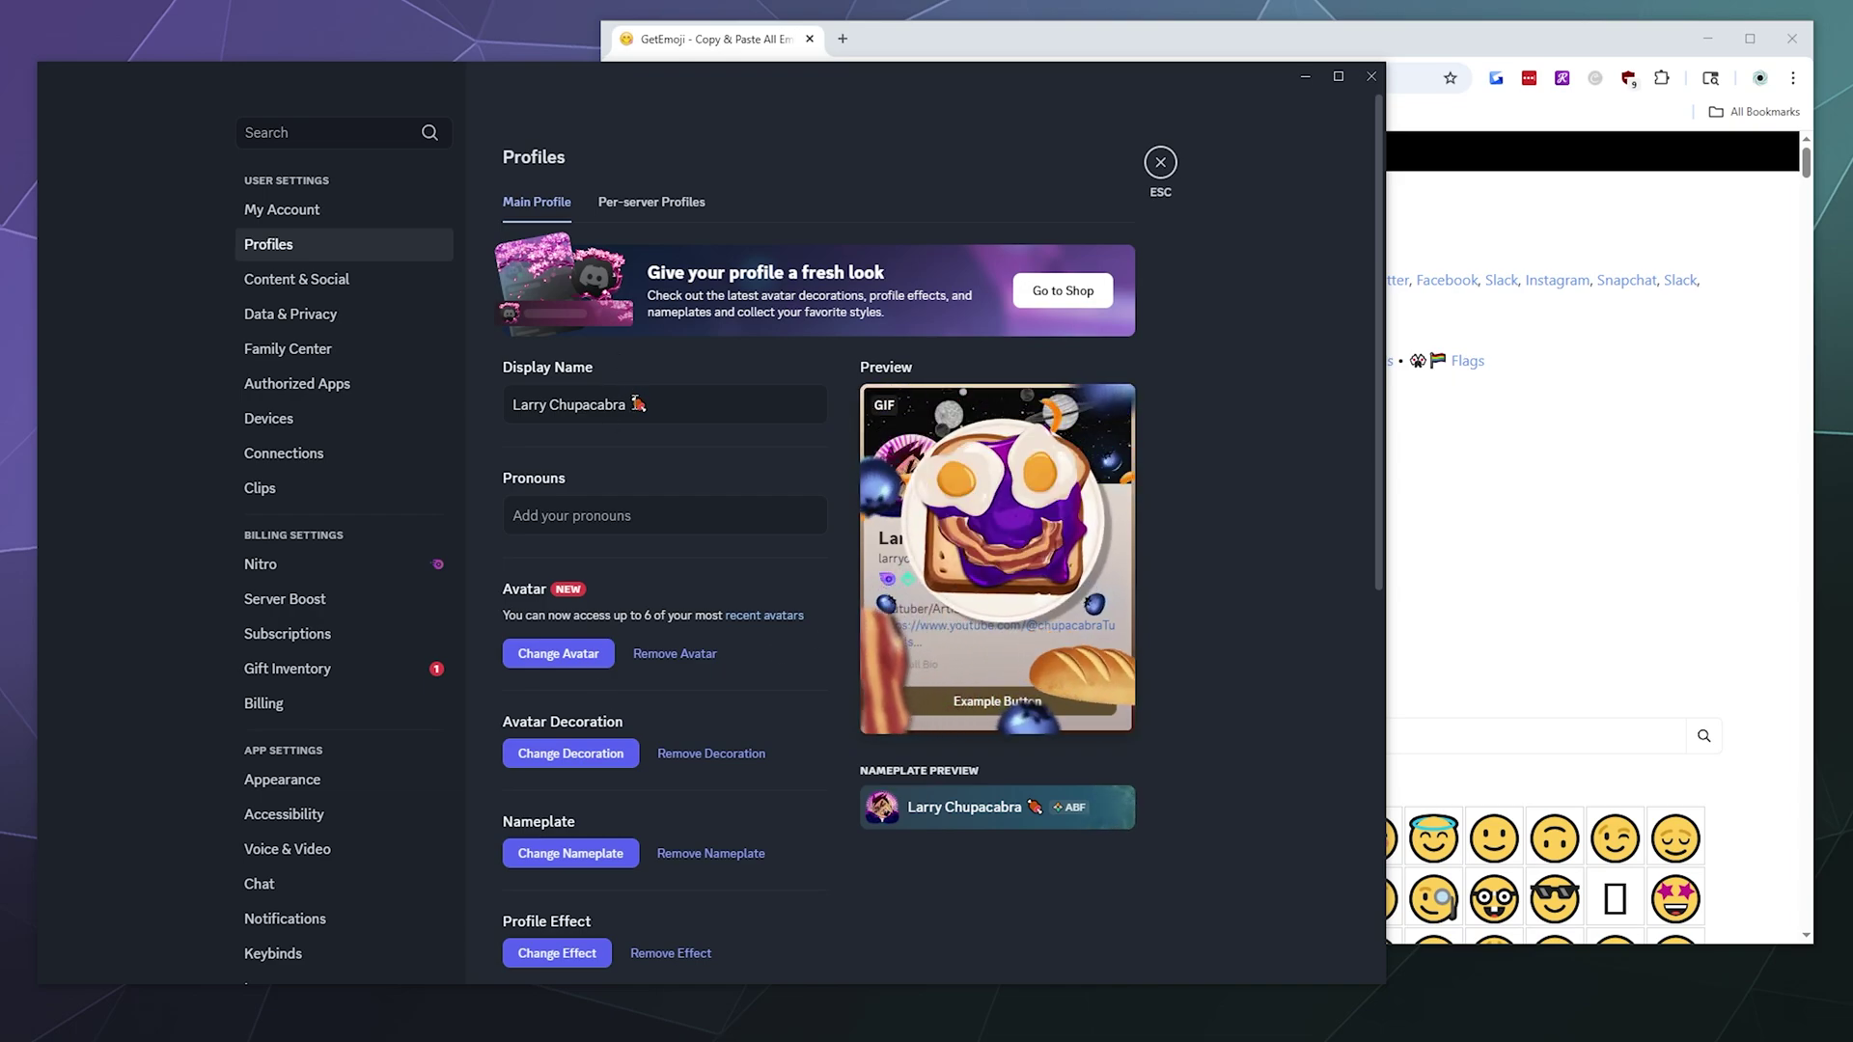
pyautogui.write(':hotdog:')
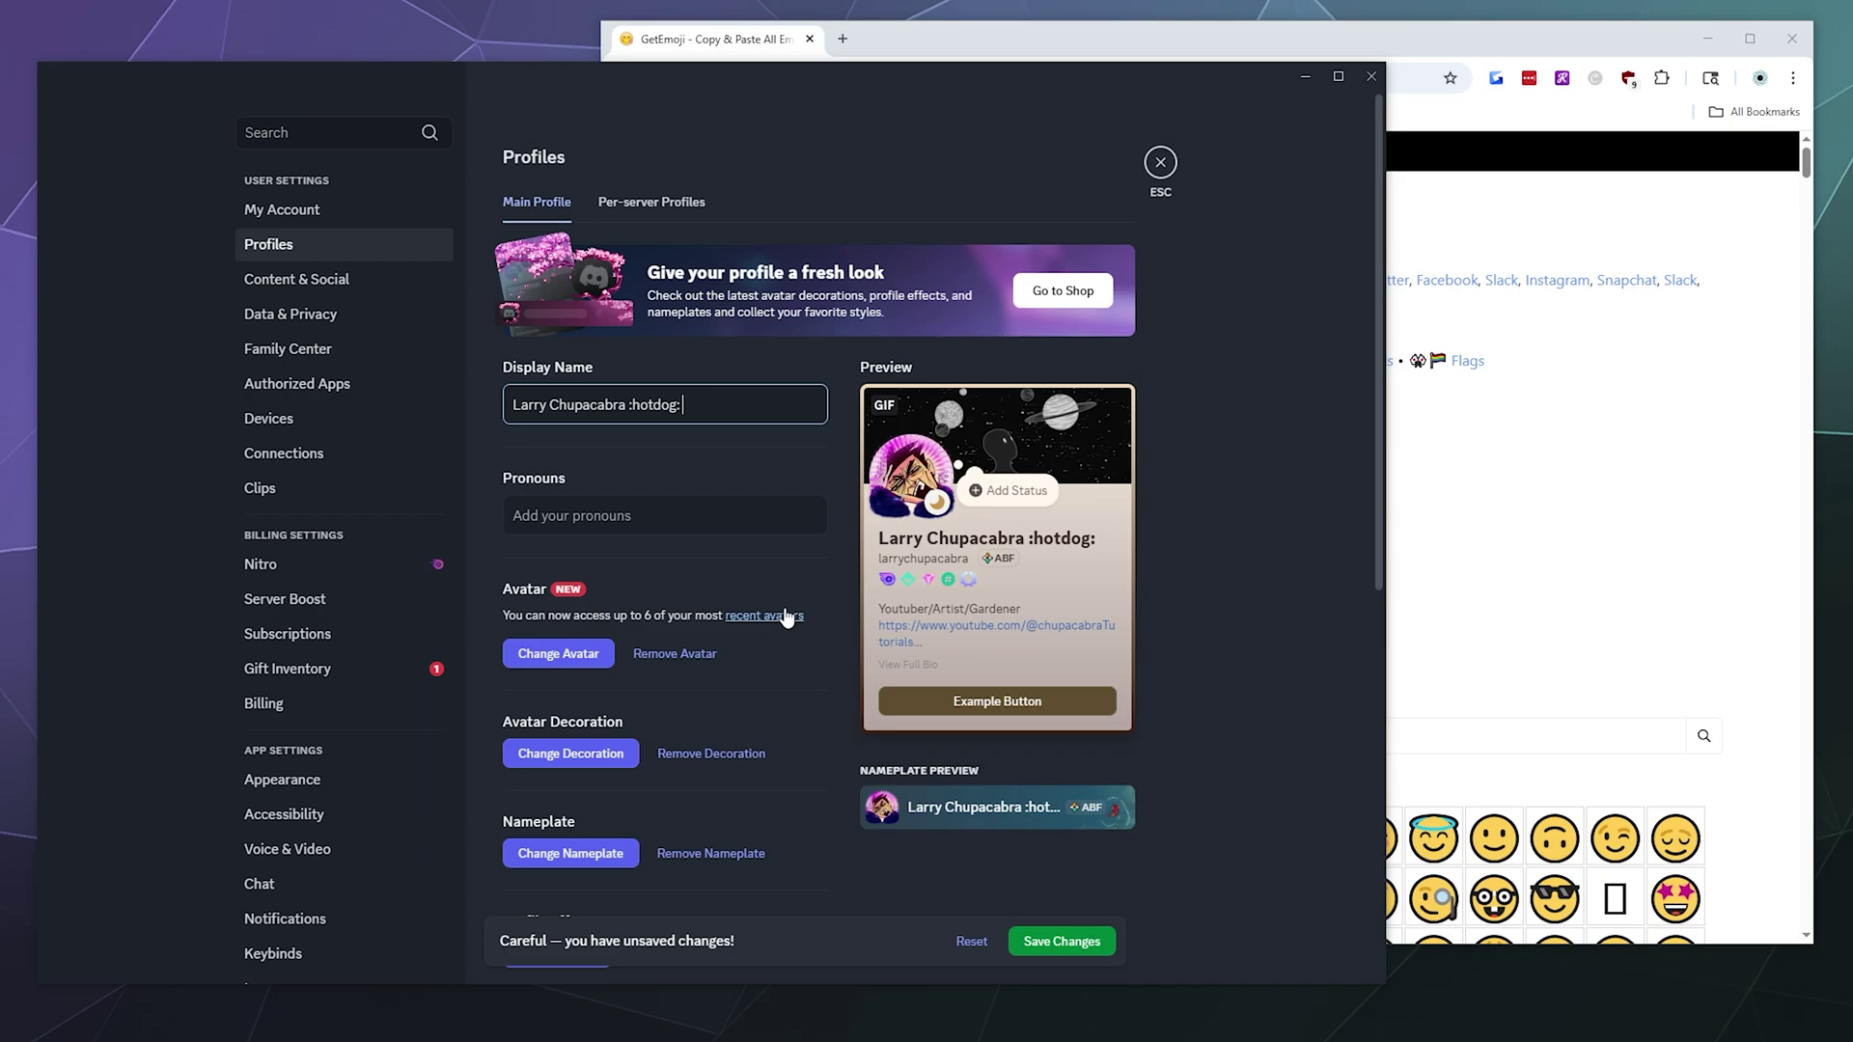
pyautogui.press('BackSpace')
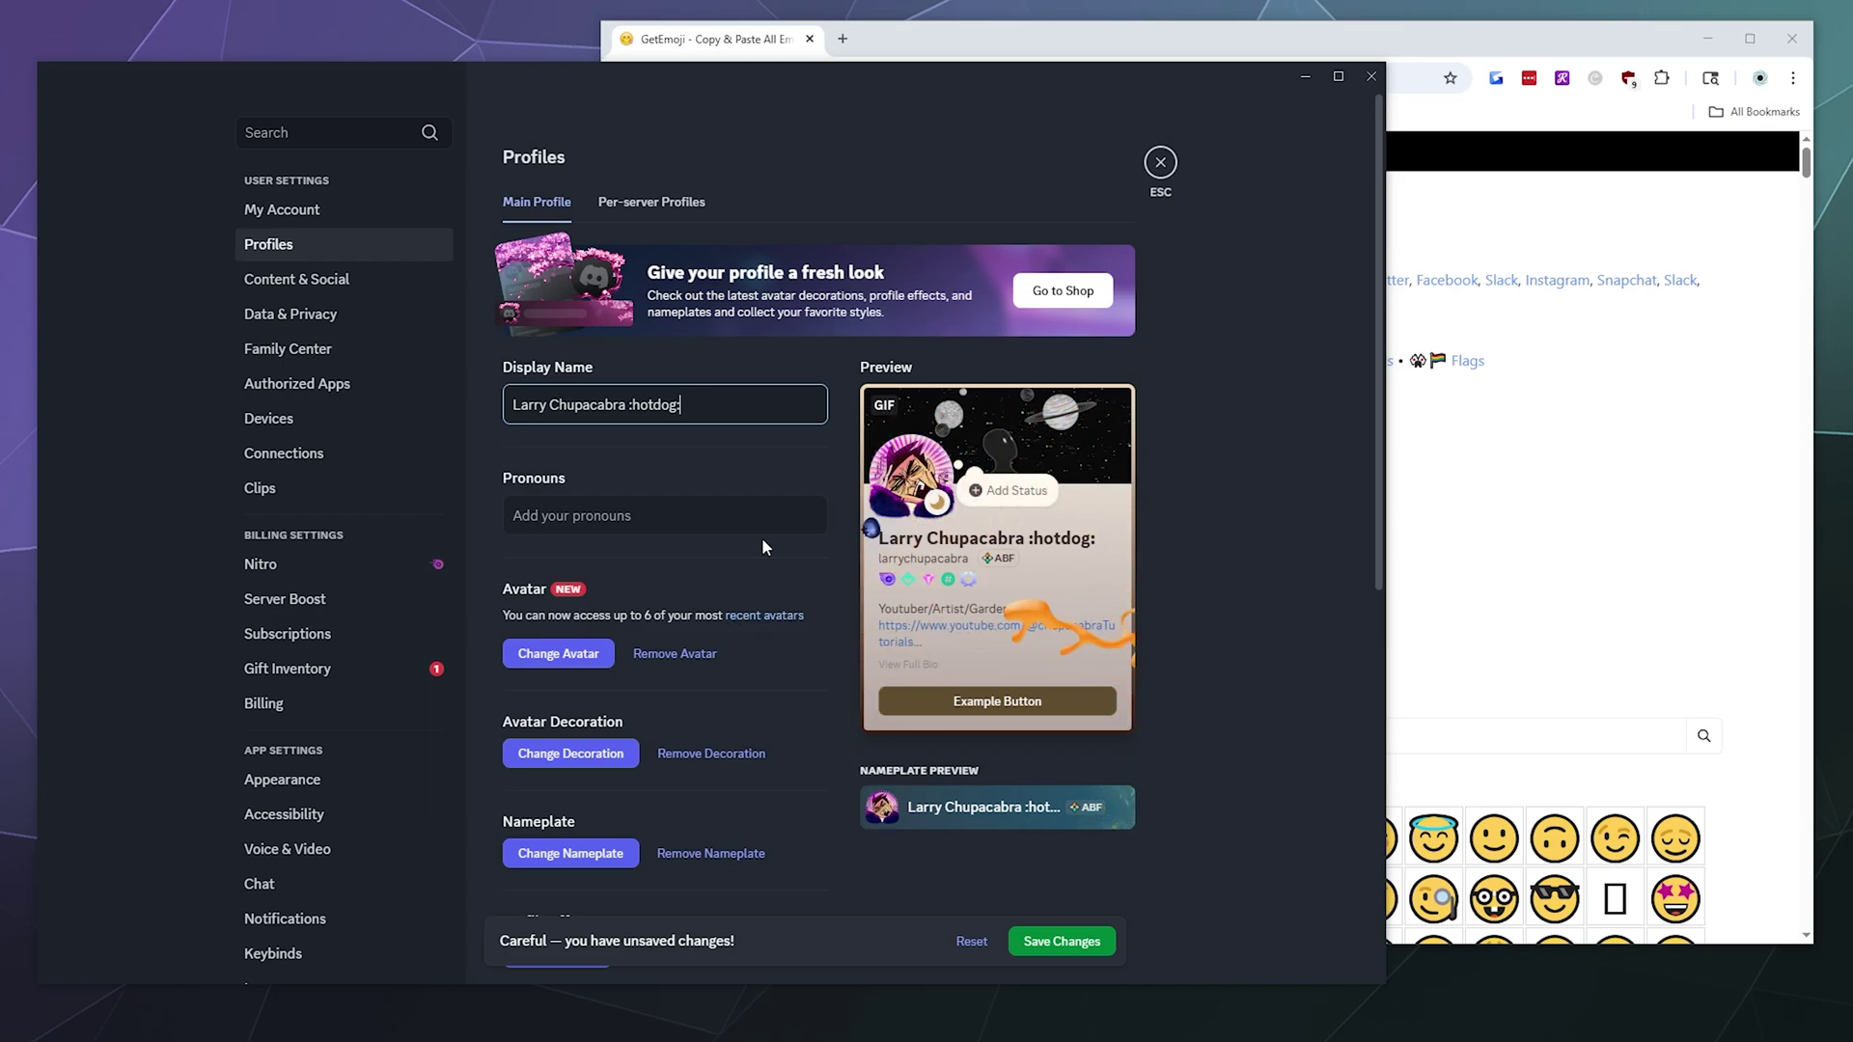
pyautogui.click(1174, 162)
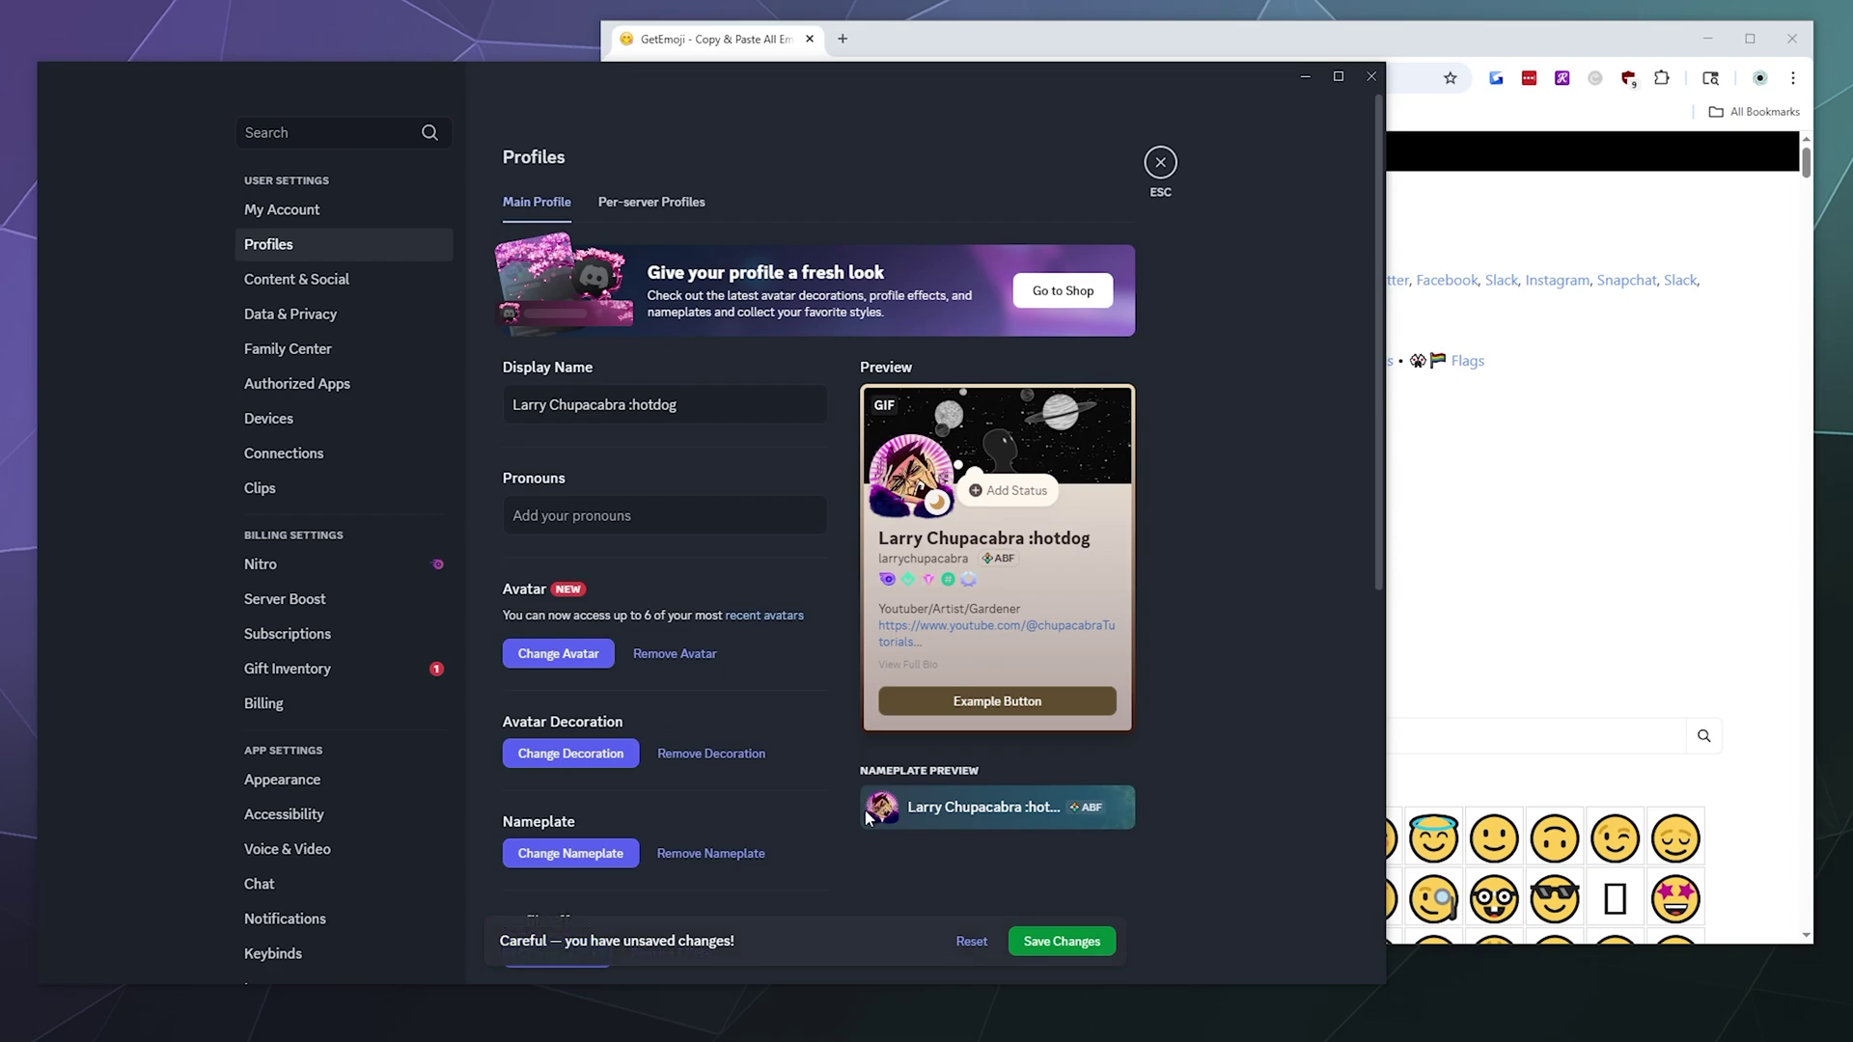
pyautogui.click(1052, 941)
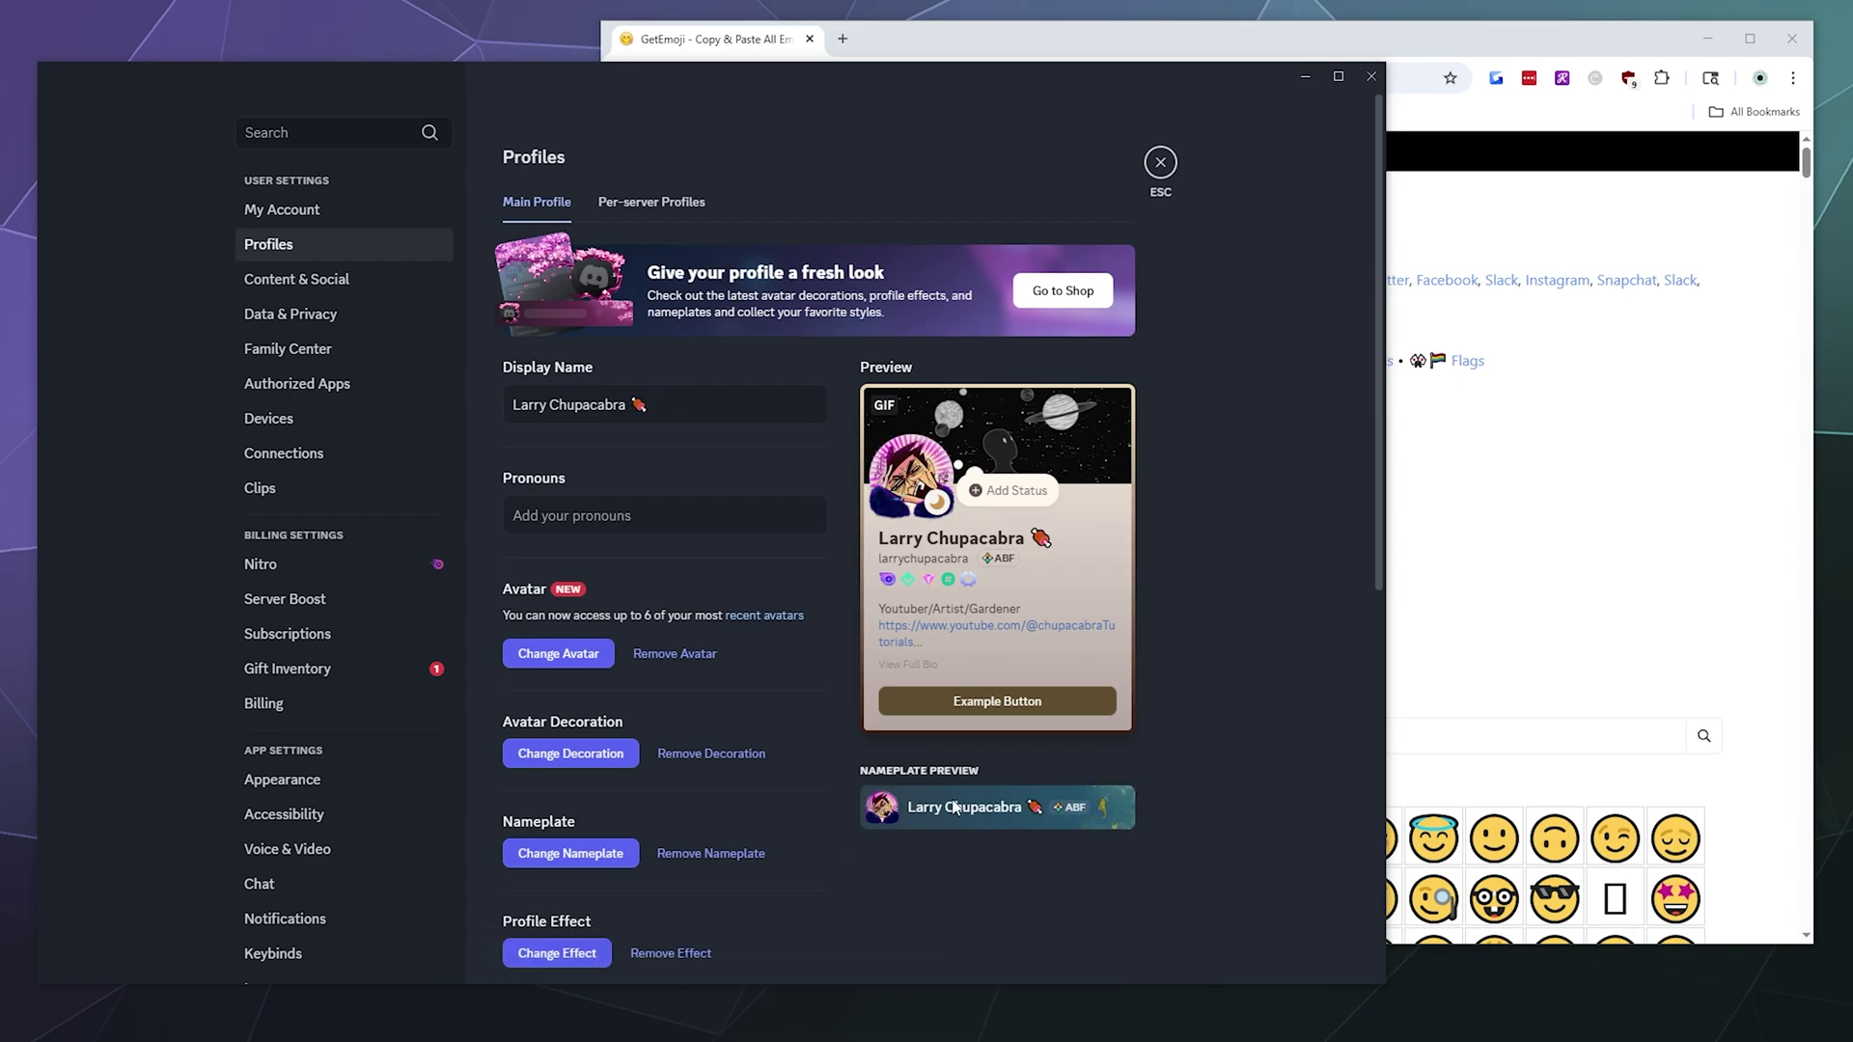
pyautogui.press('Escape')
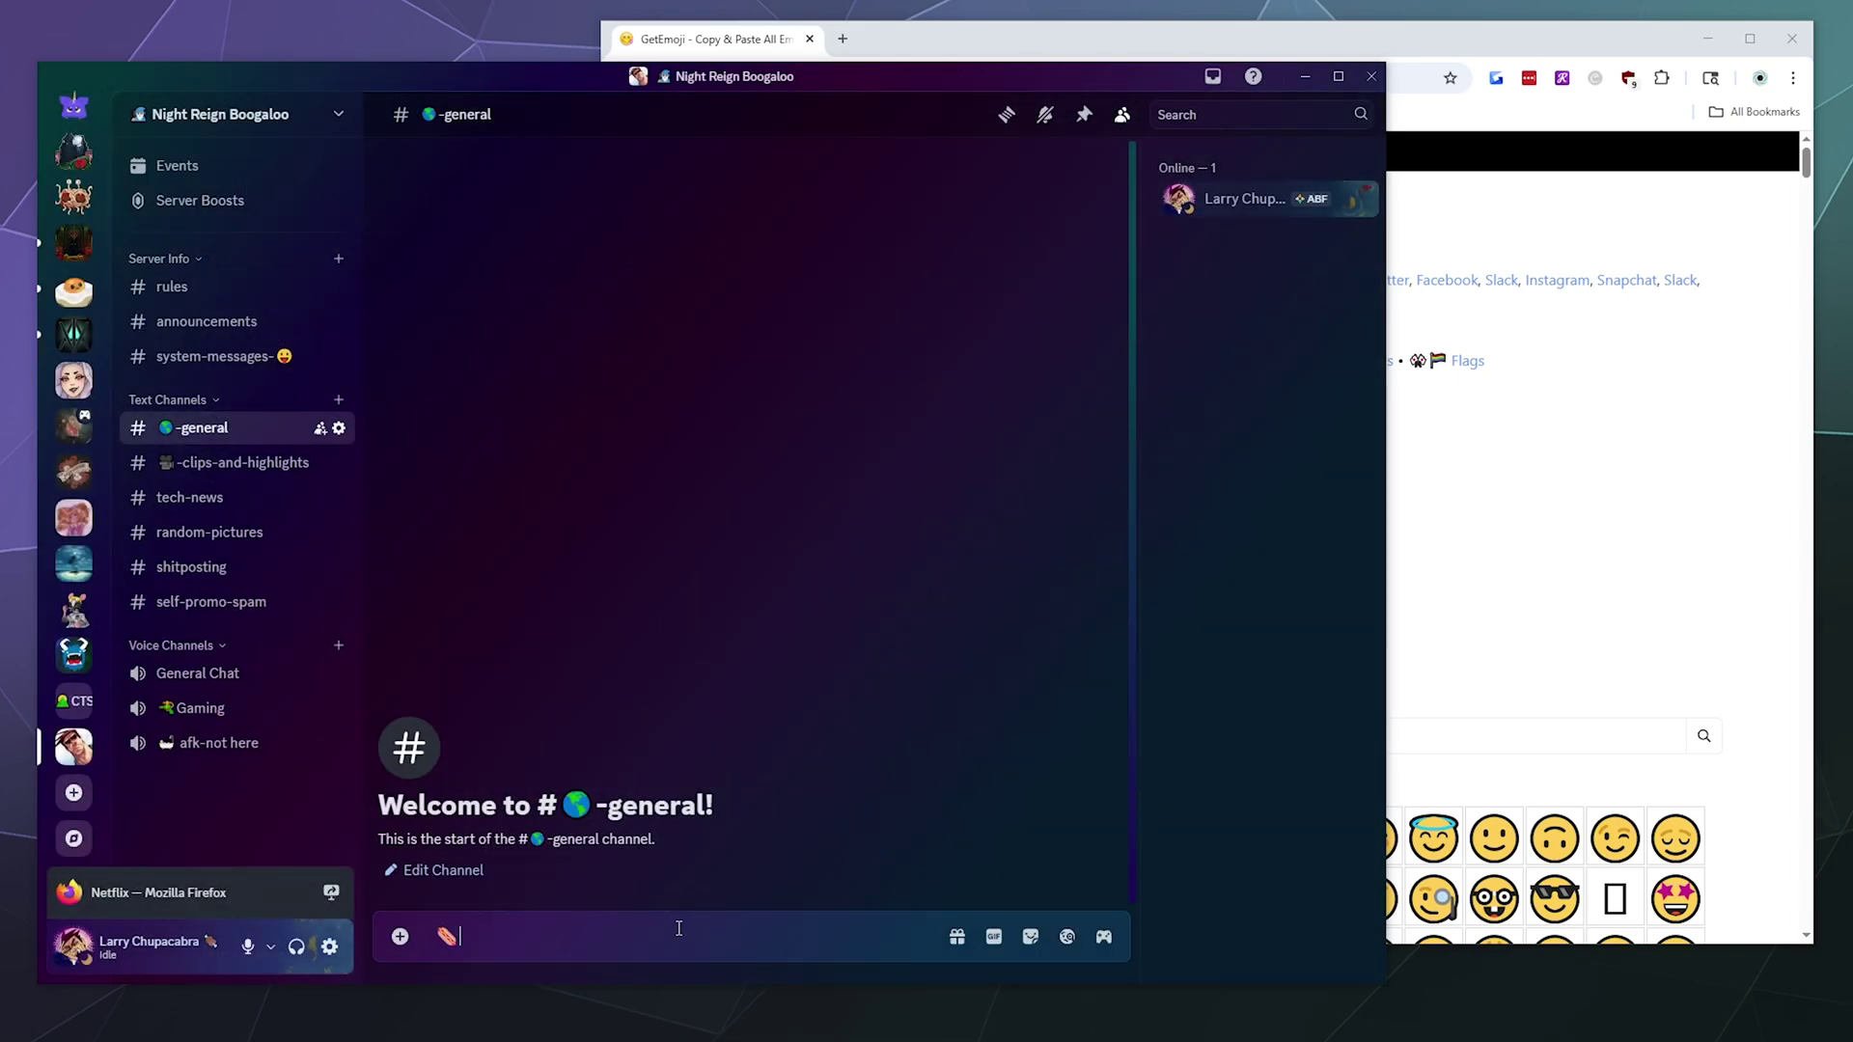
# Send the hot dog emoji message in -general; Server Settings are briefly opened and closed.
pyautogui.press('Return')
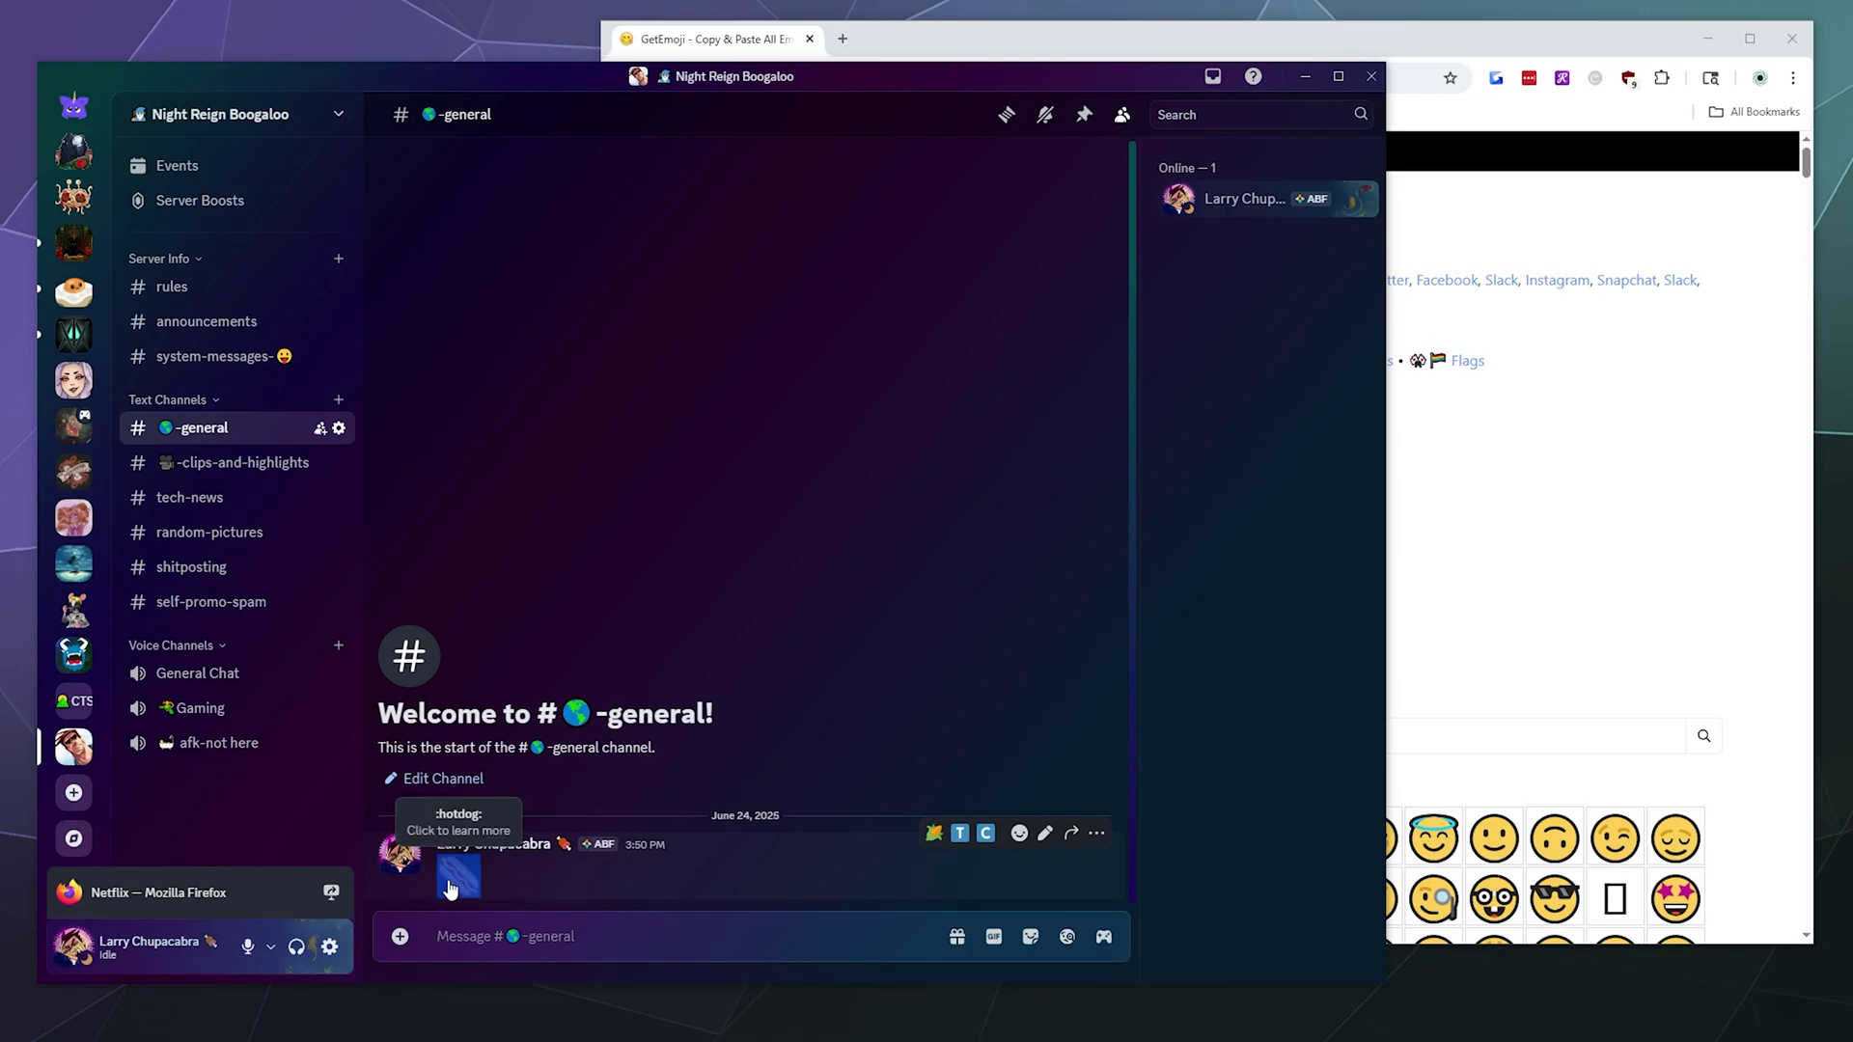
pyautogui.click(187, 114)
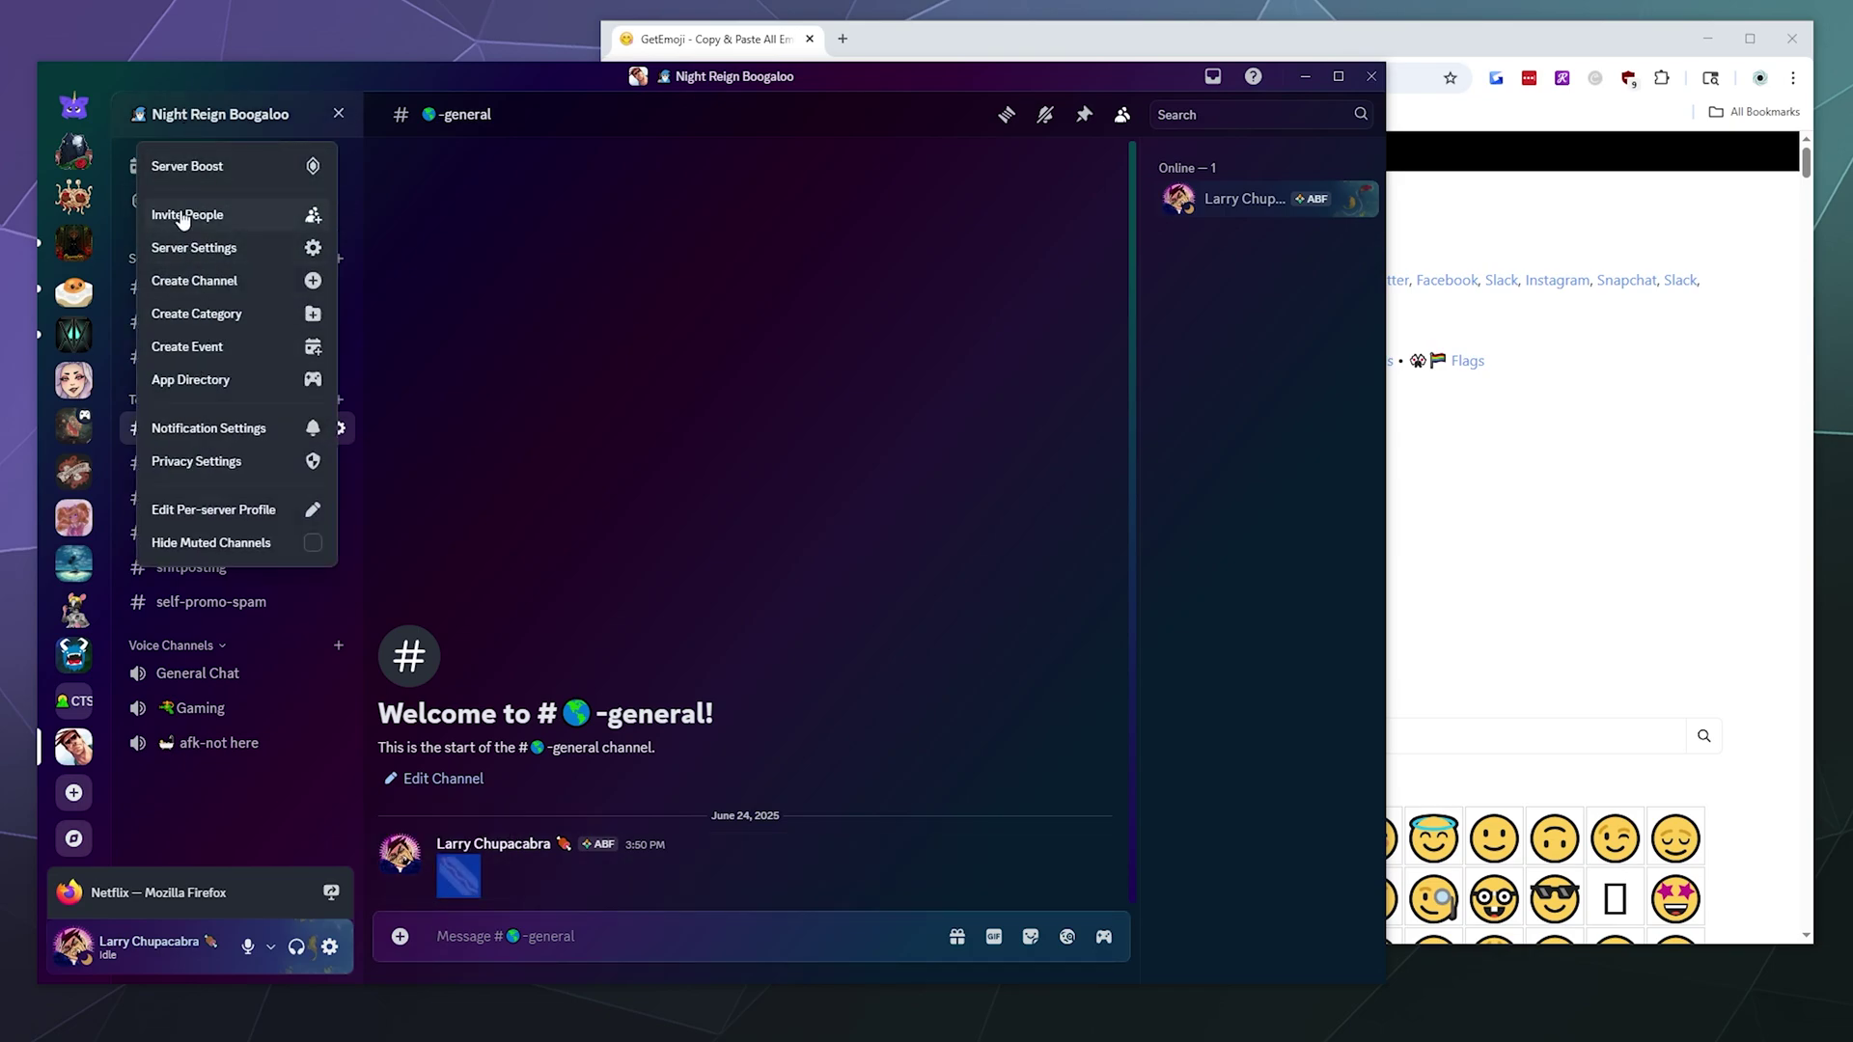
pyautogui.click(180, 249)
pyautogui.press('Escape')
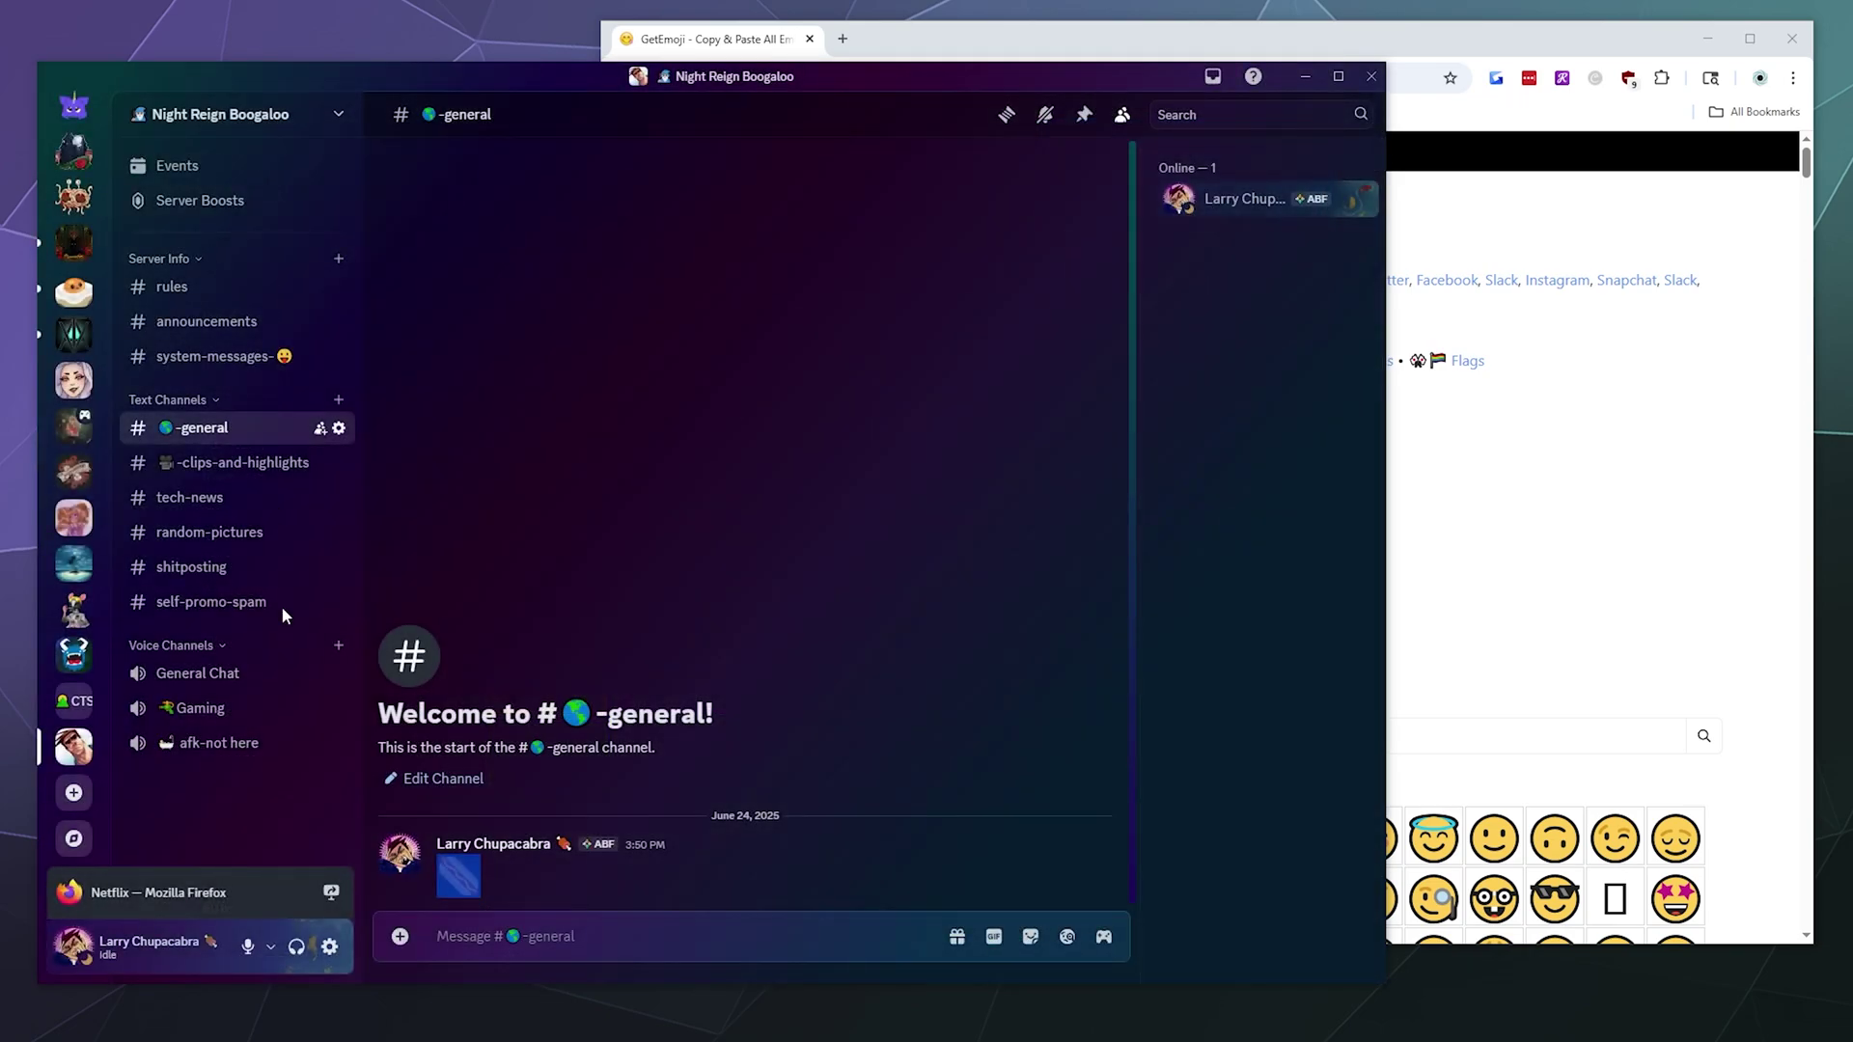
# Swap the display name's last emoji for the pasted hot dog emoji and save.
pyautogui.click(329, 948)
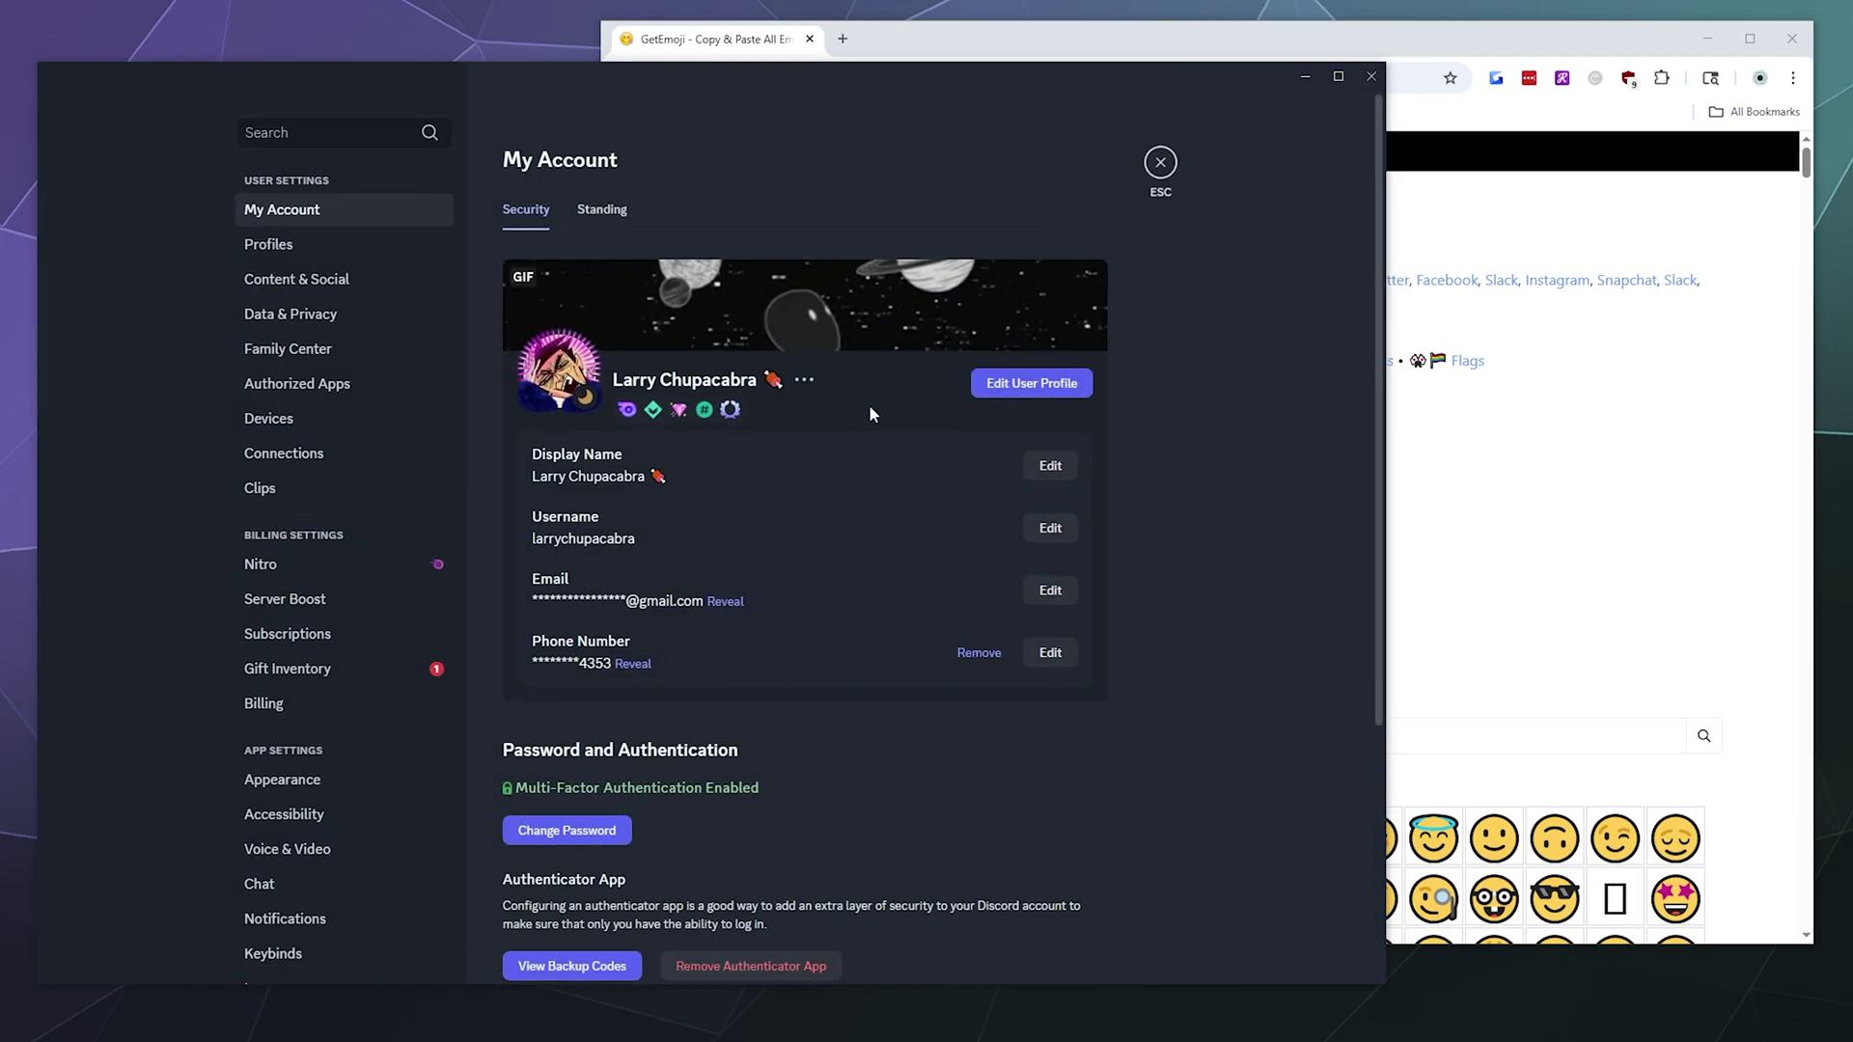
pyautogui.click(1050, 468)
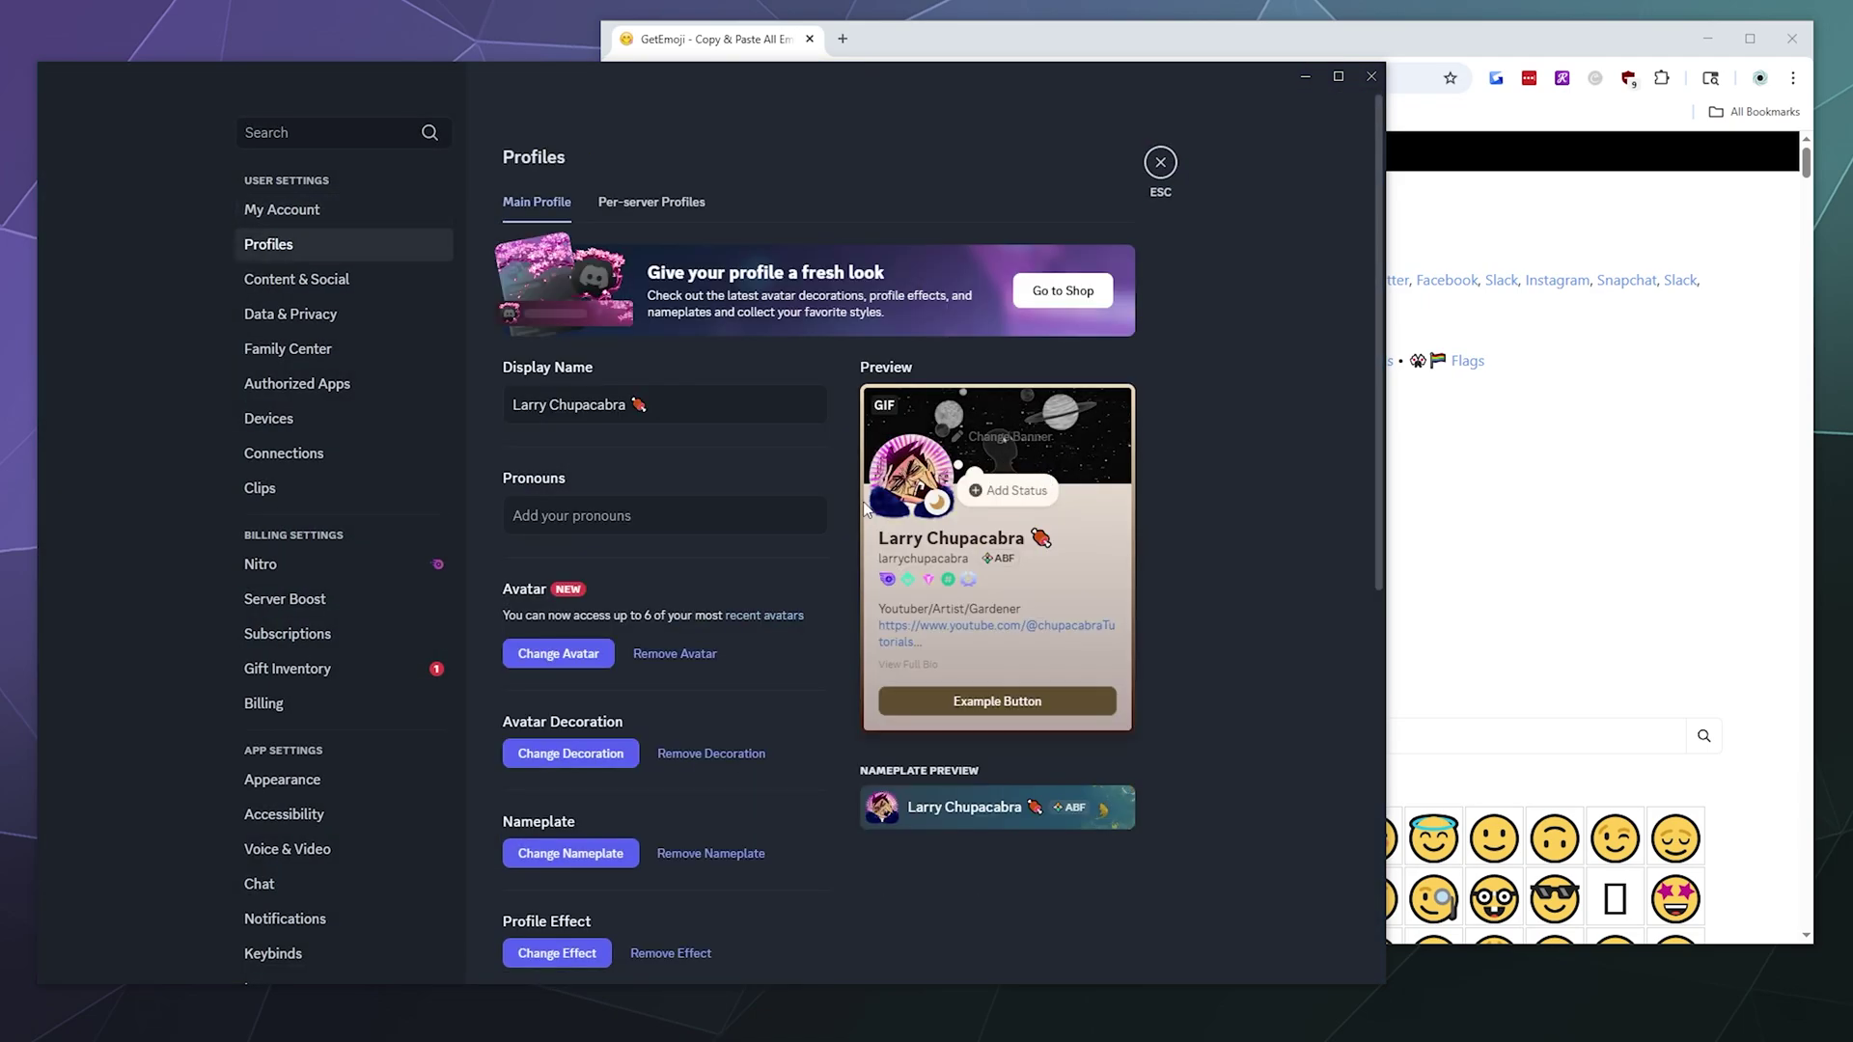
pyautogui.click(740, 414)
pyautogui.press('BackSpace')
pyautogui.write('🥖')
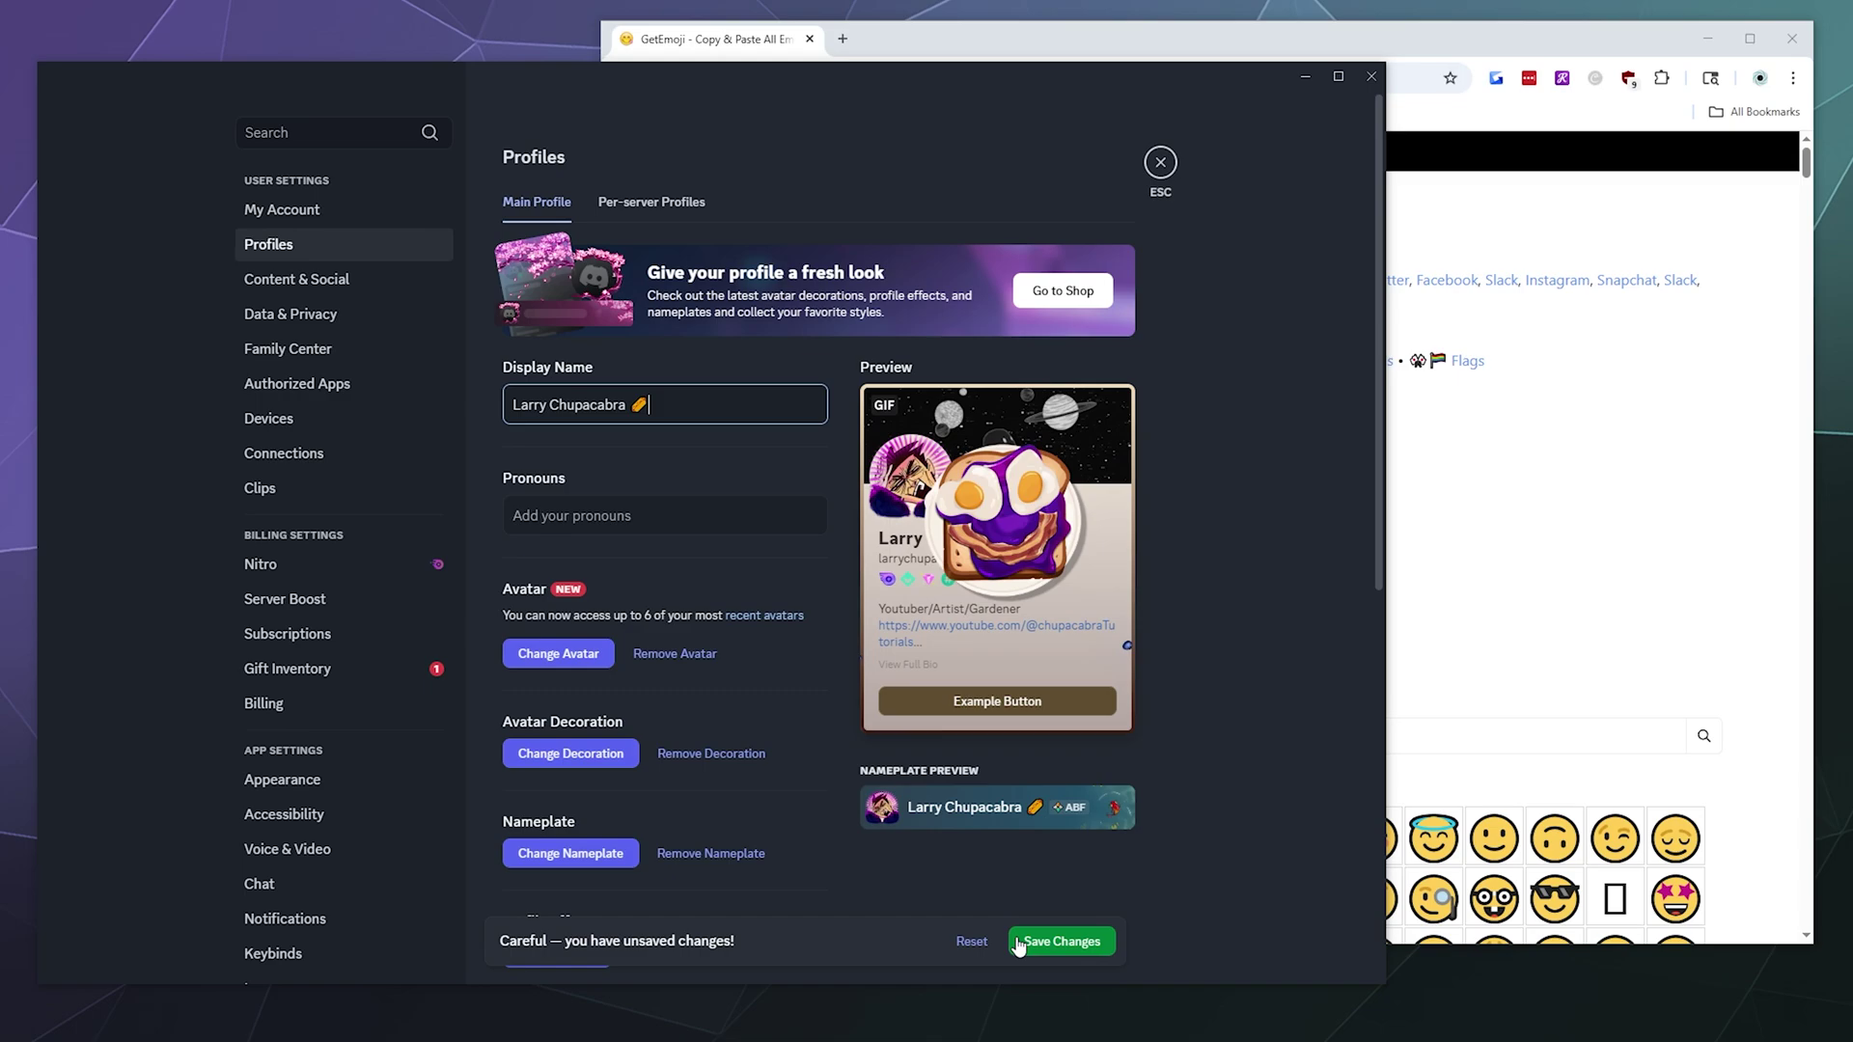
pyautogui.click(1061, 941)
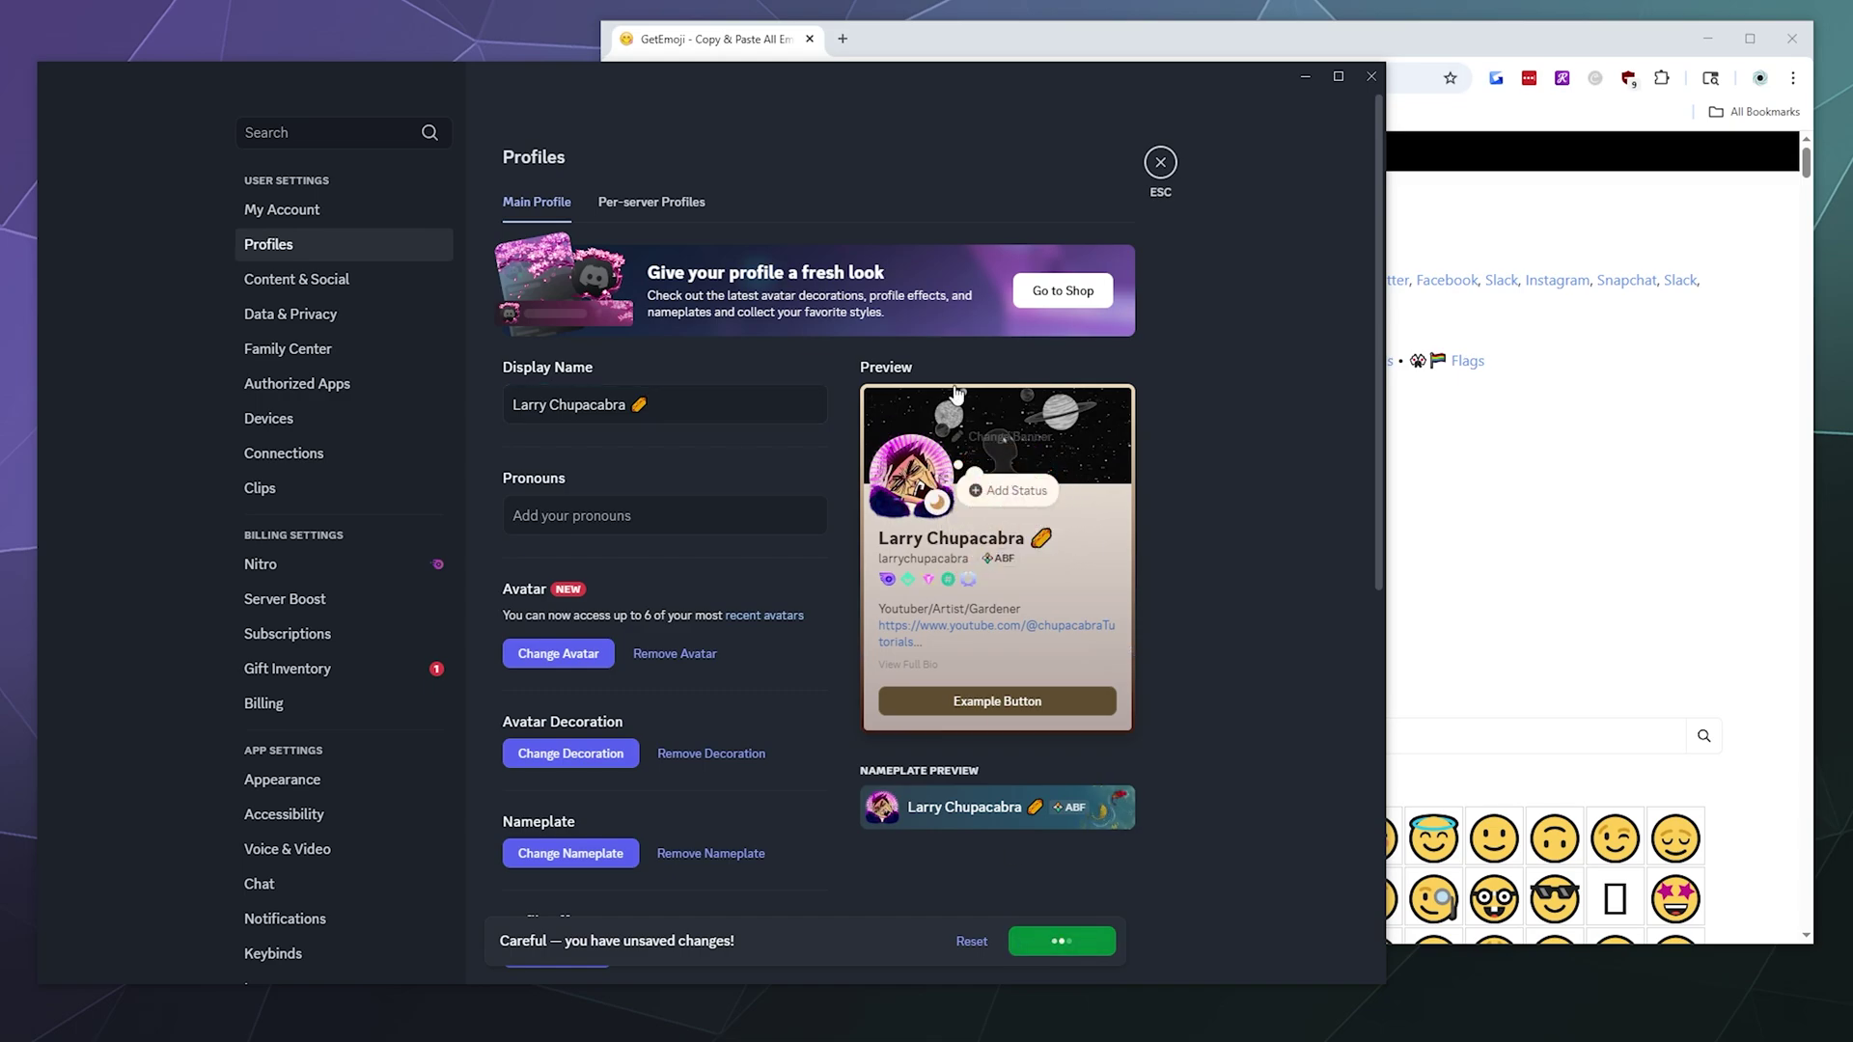
pyautogui.click(1161, 166)
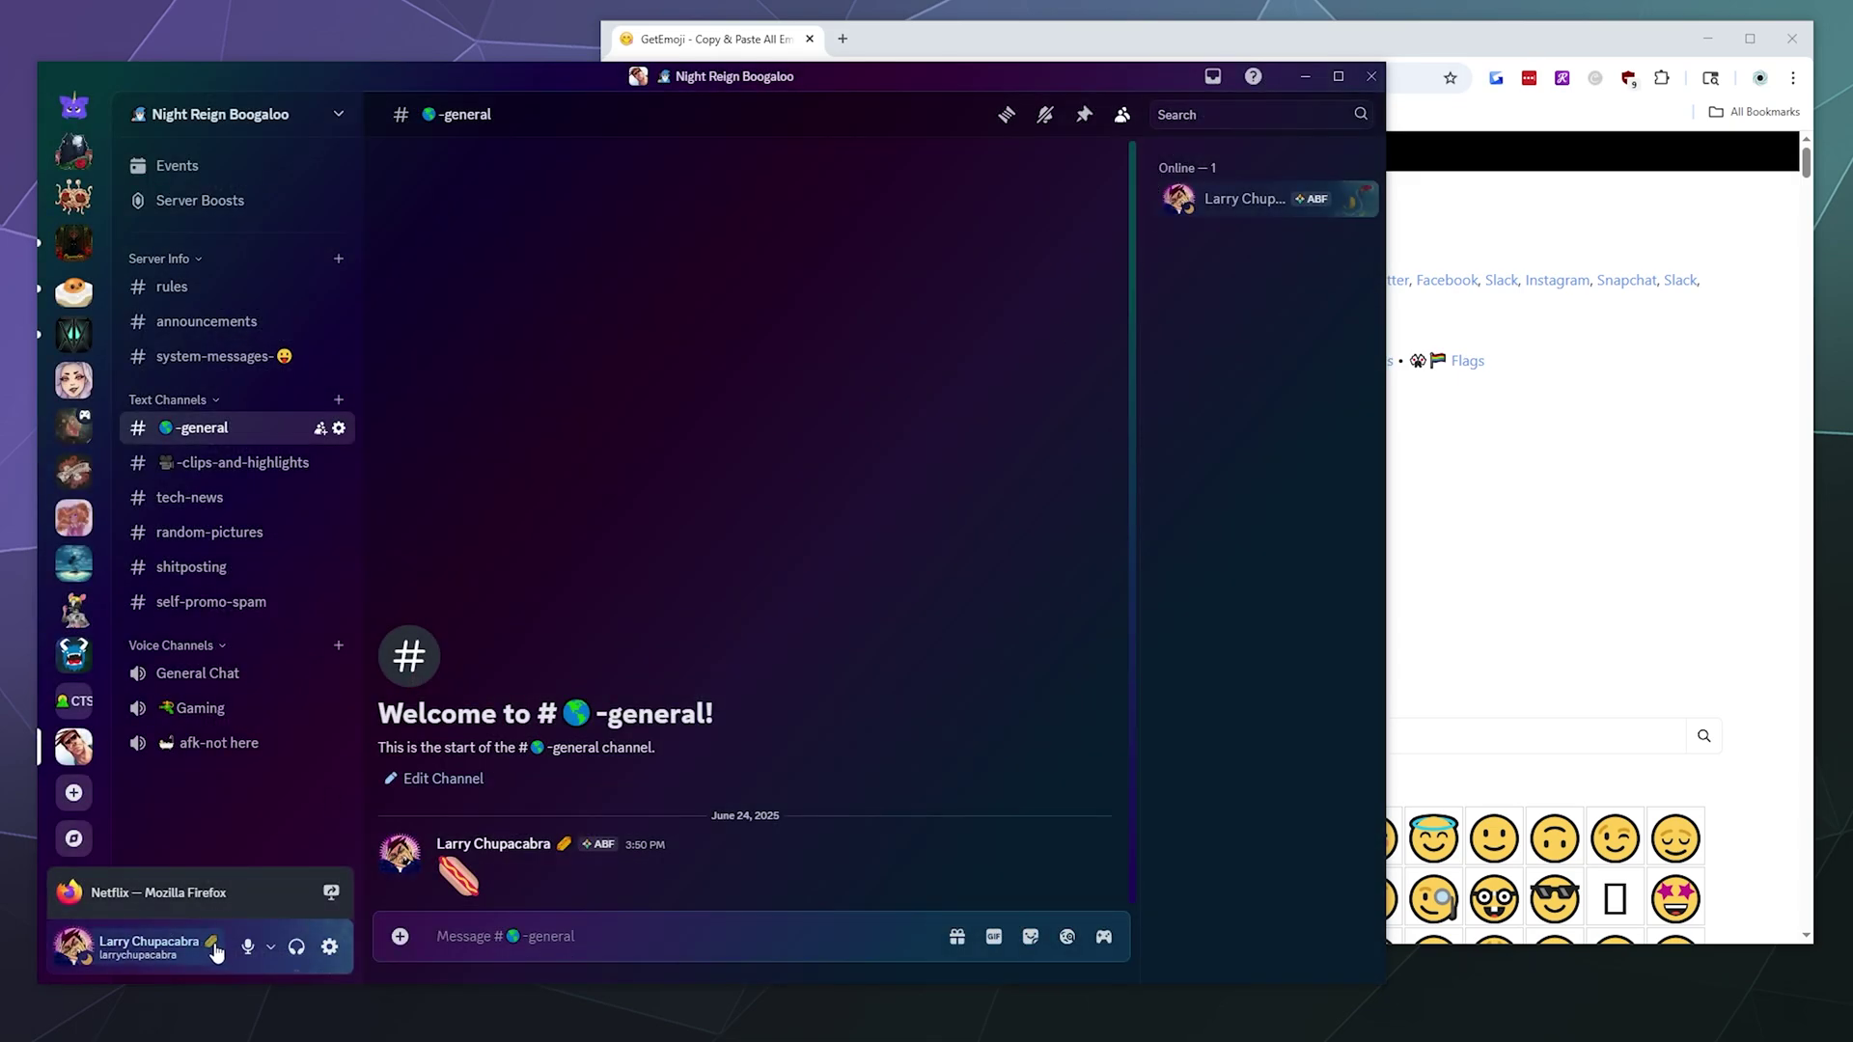